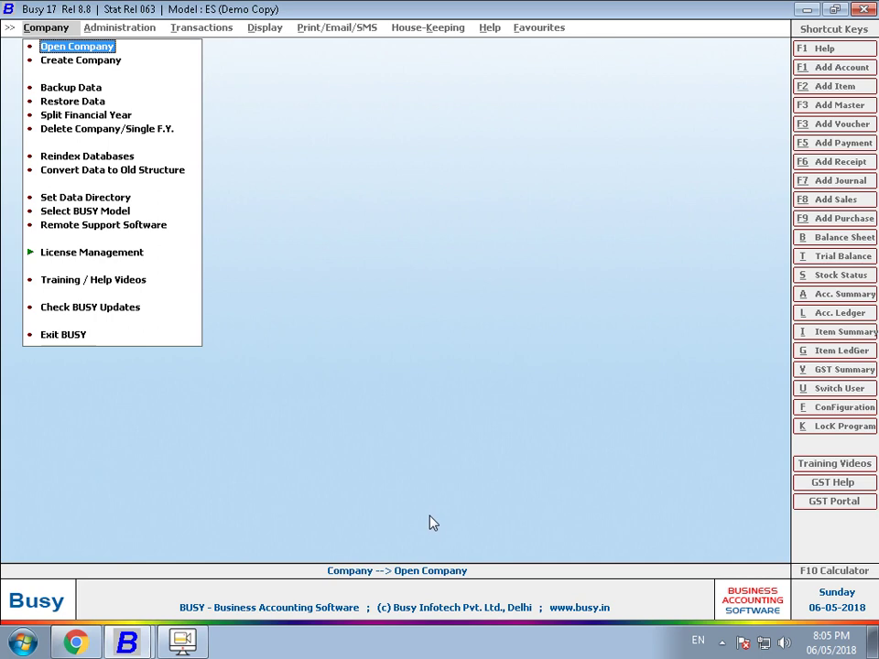
# - Show the companies in the D: data directory, listing Ak Software And Services (2018)
pyautogui.press('Return')
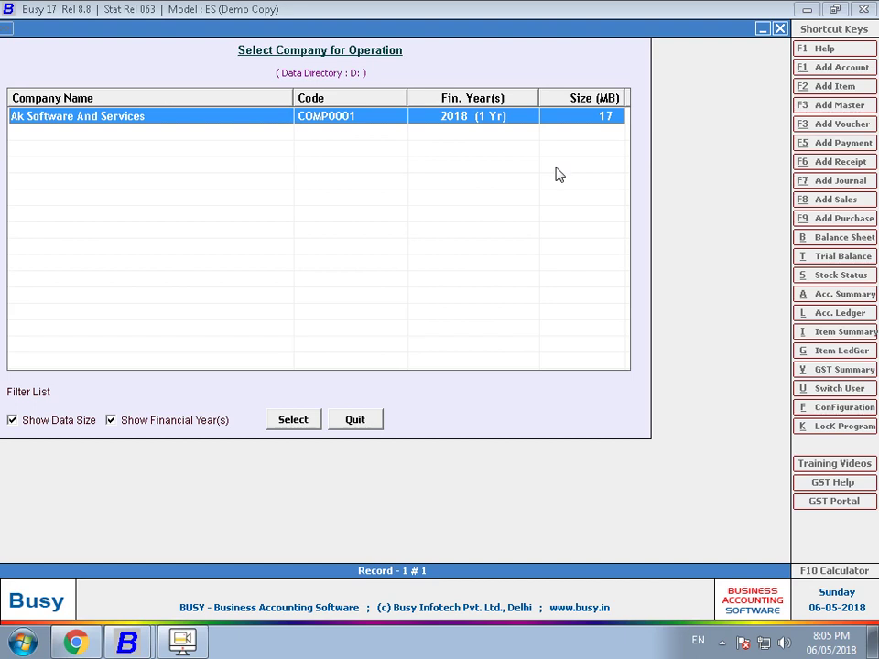
# - Change the data directory to D:\kr ent busy data so its seven companies appear
pyautogui.press('Escape')
pyautogui.press('Down')
pyautogui.press('Down')
pyautogui.press('Down')
pyautogui.press('Down')
pyautogui.press('Down')
pyautogui.press('Down')
pyautogui.press('Down')
pyautogui.press('Down')
pyautogui.press('Return')
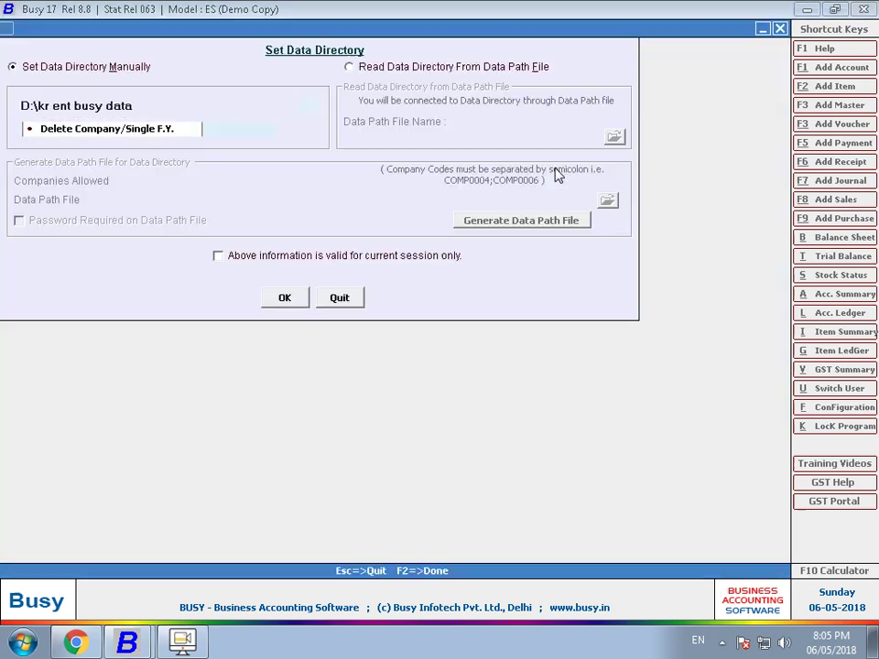
pyautogui.press('Tab')
pyautogui.press('Return')
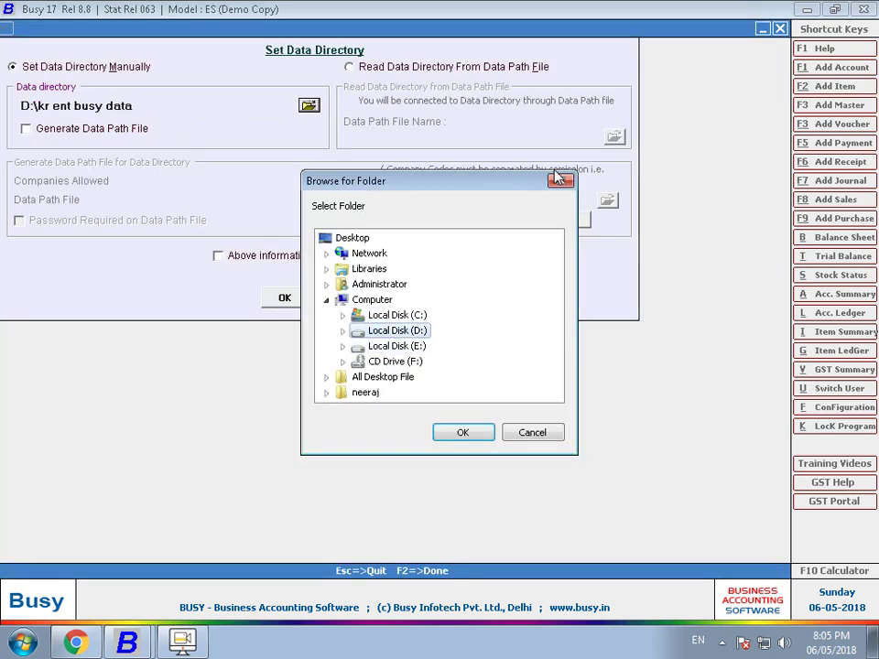
pyautogui.press('Down')
pyautogui.press('Down')
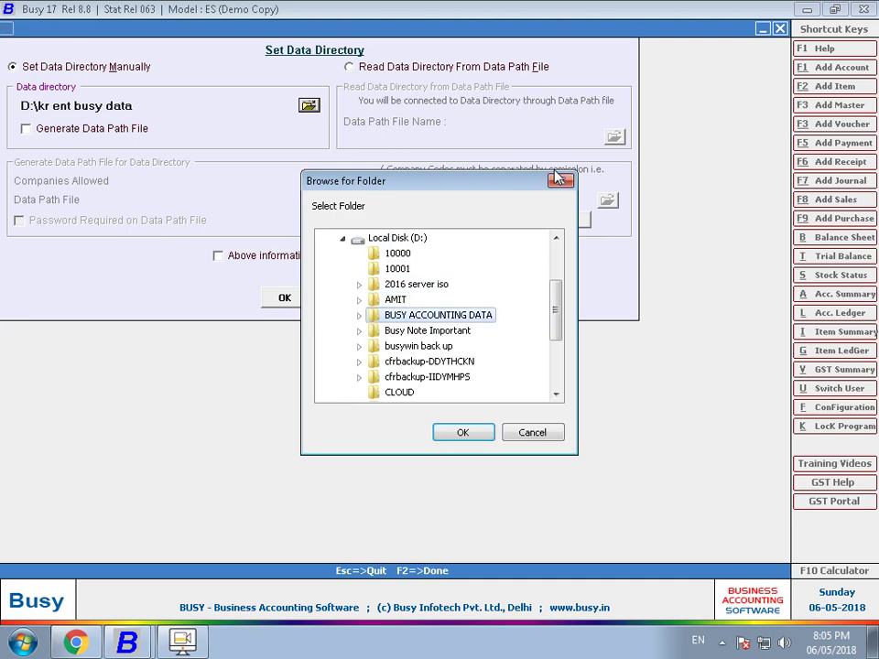
pyautogui.press('Down')
pyautogui.press('Down')
pyautogui.press('Down')
pyautogui.press('Down')
pyautogui.press('Down')
pyautogui.press('Down')
pyautogui.press('Down')
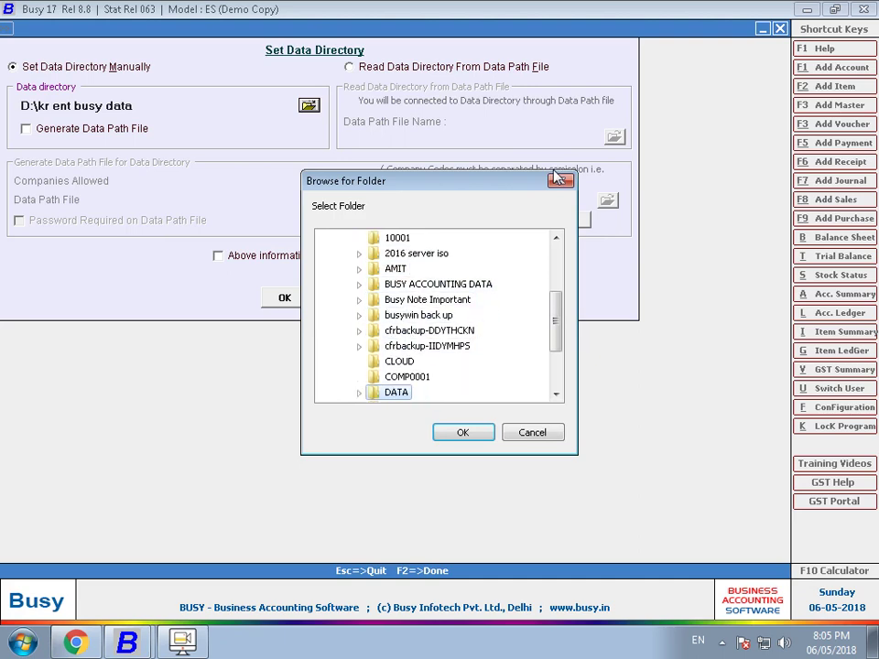
pyautogui.press('Down')
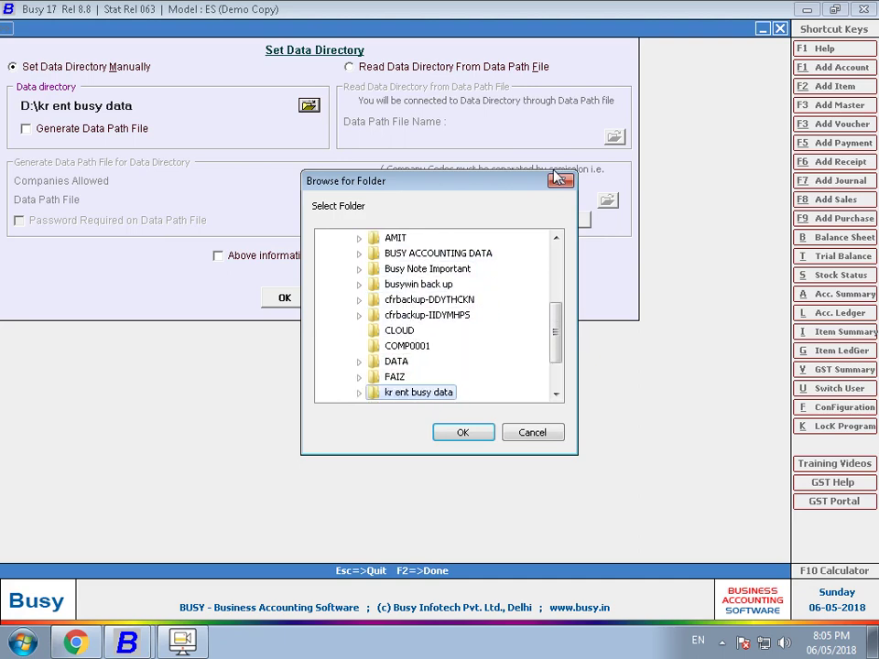
pyautogui.press('Return')
pyautogui.press('F2')
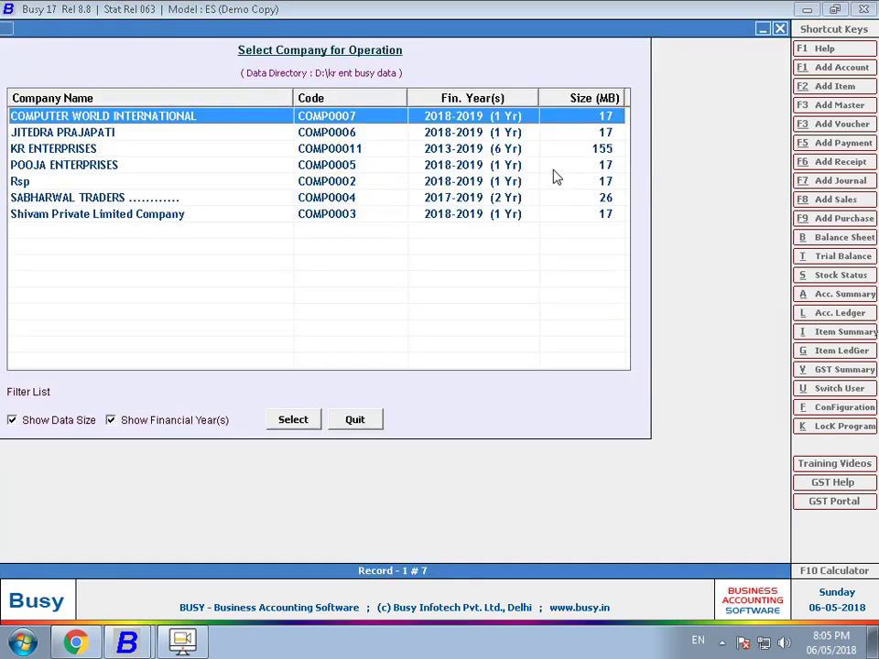
# - Try opening Shivam Private Limited Company, then cancel at its login prompt
pyautogui.click(589, 149)
pyautogui.click(590, 199)
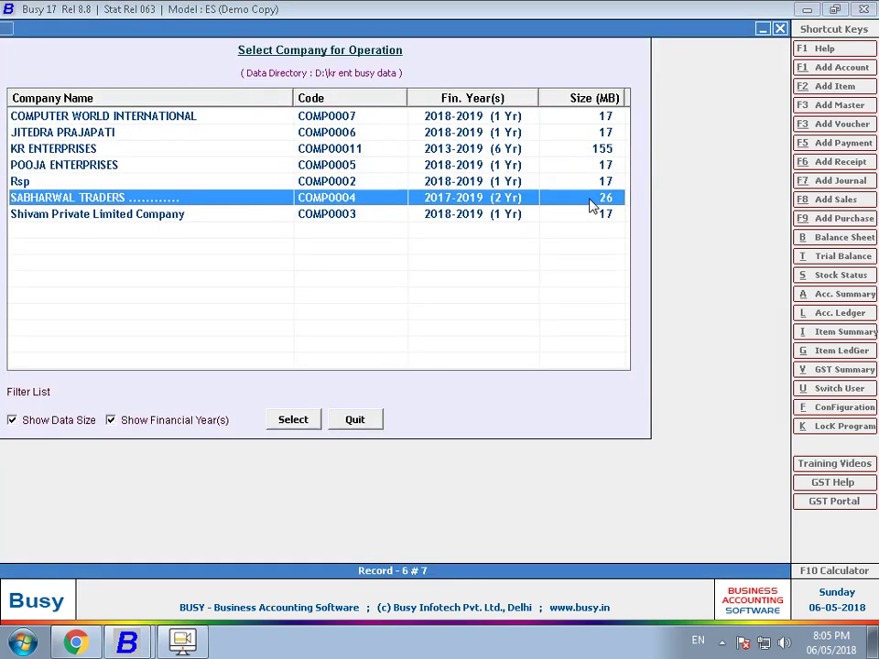
pyautogui.click(600, 215)
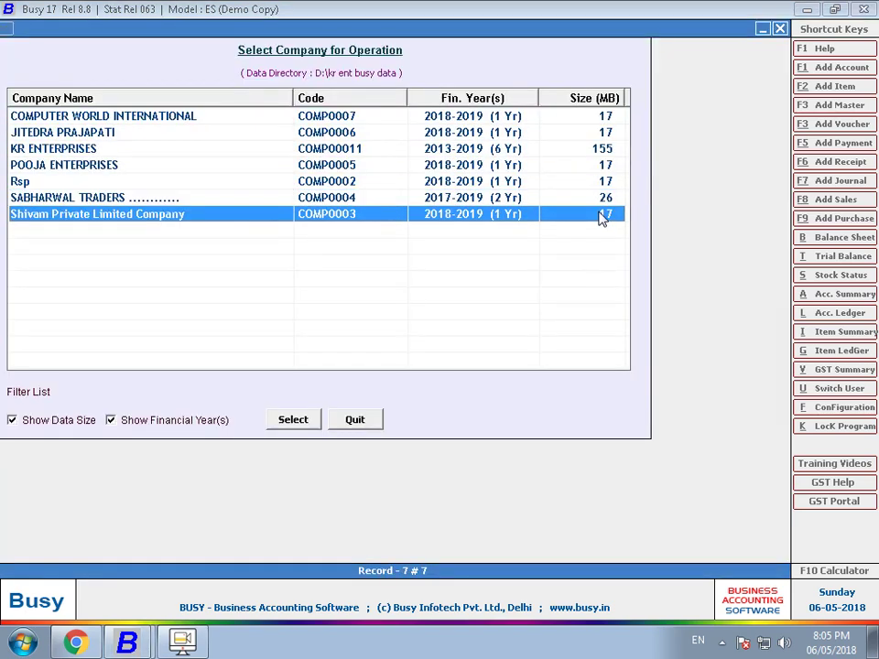
pyautogui.click(610, 152)
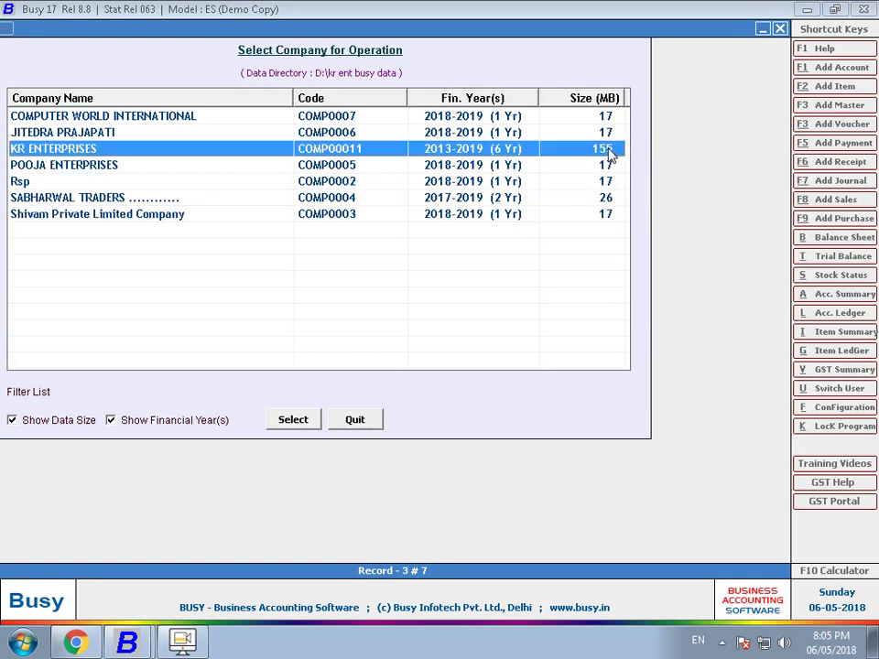
pyautogui.click(583, 197)
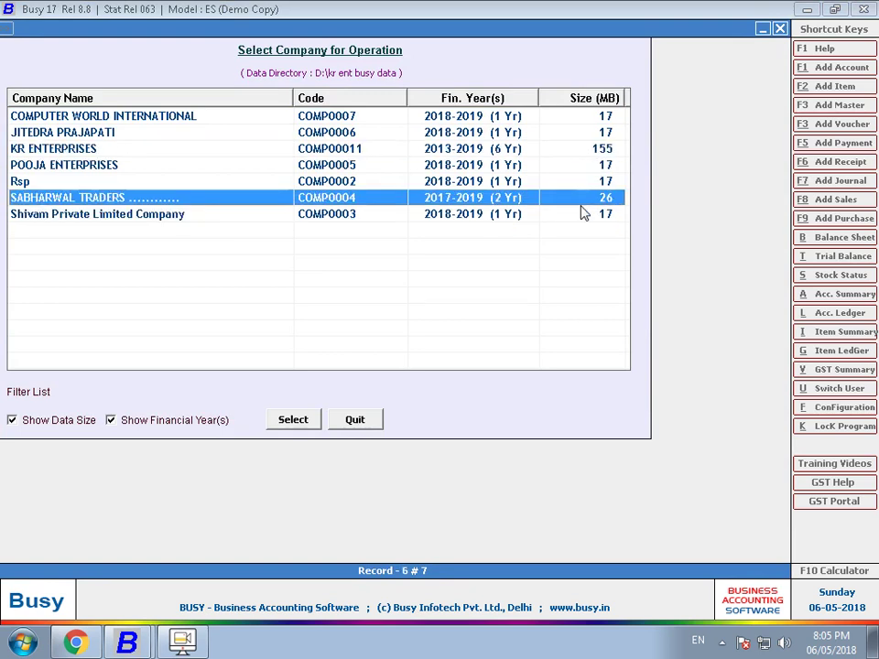
pyautogui.doubleClick(582, 213)
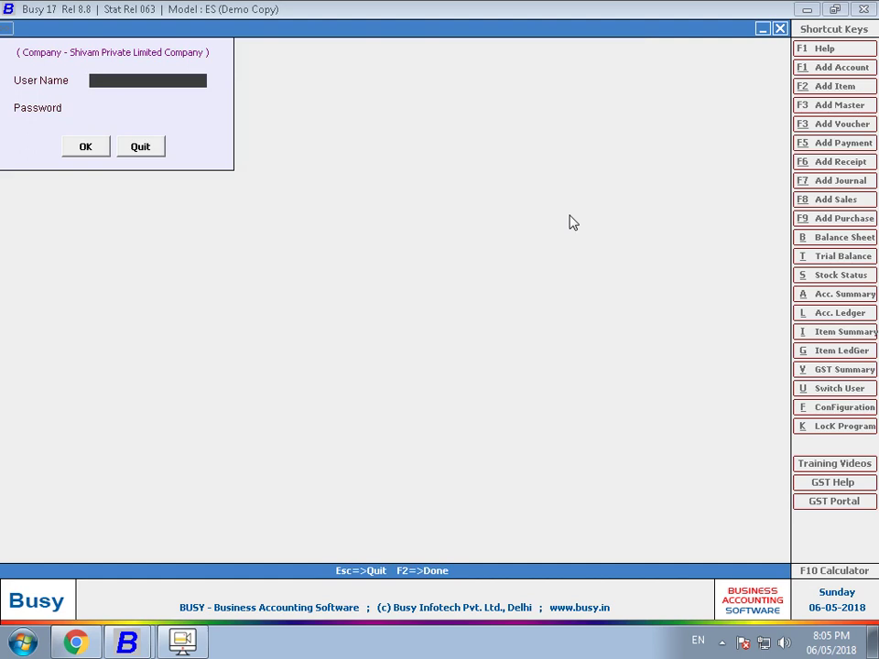
pyautogui.press('Escape')
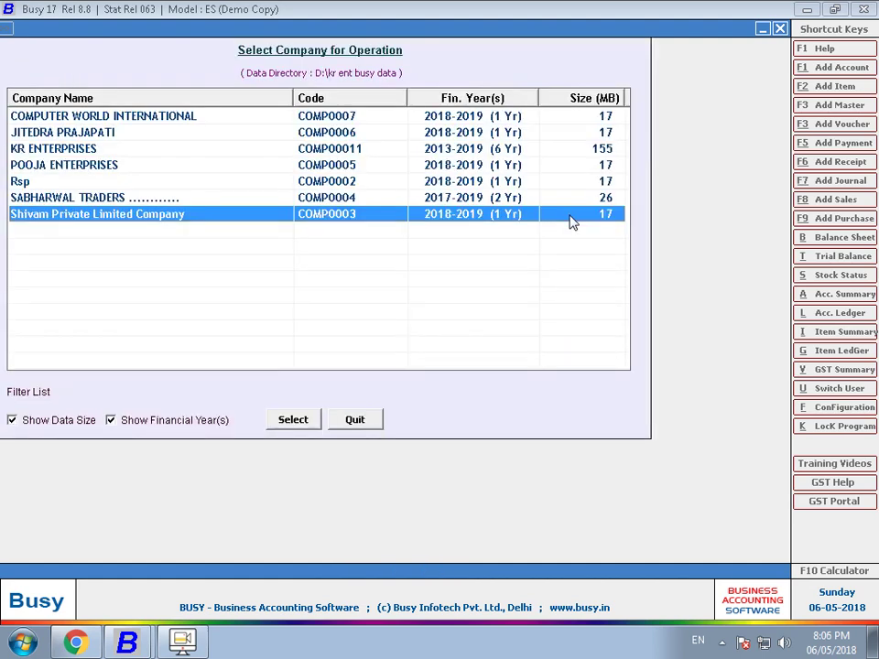
# - Highlight KR ENTERPRISES and POOJA ENTERPRISES, then close the company list without opening any
pyautogui.click(521, 151)
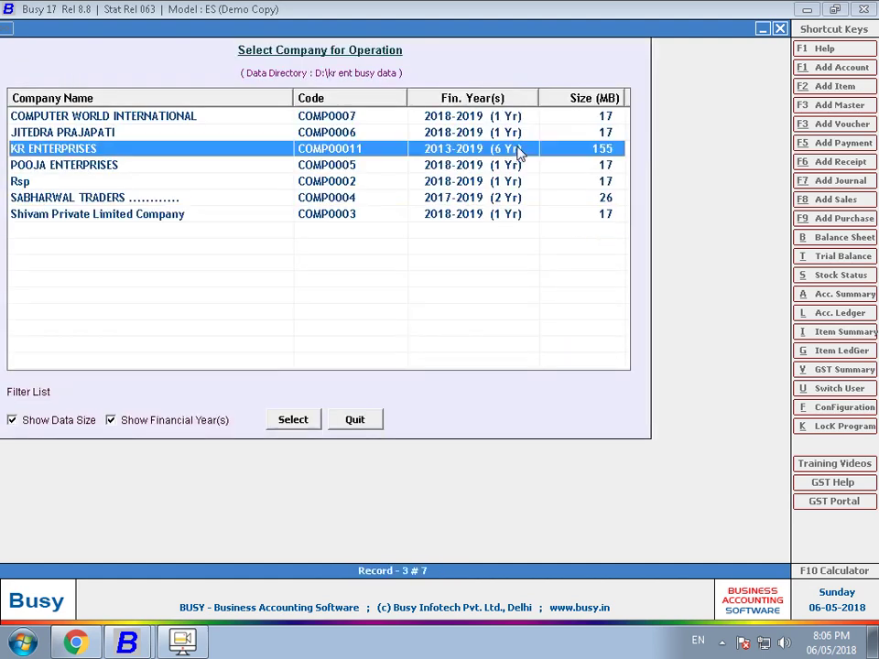
pyautogui.click(520, 166)
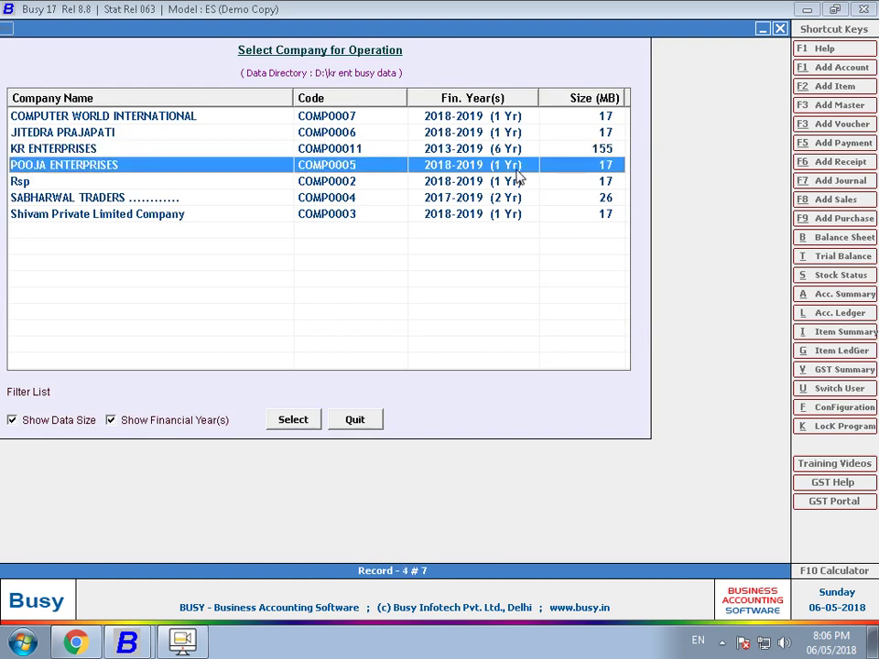
pyautogui.press('Escape')
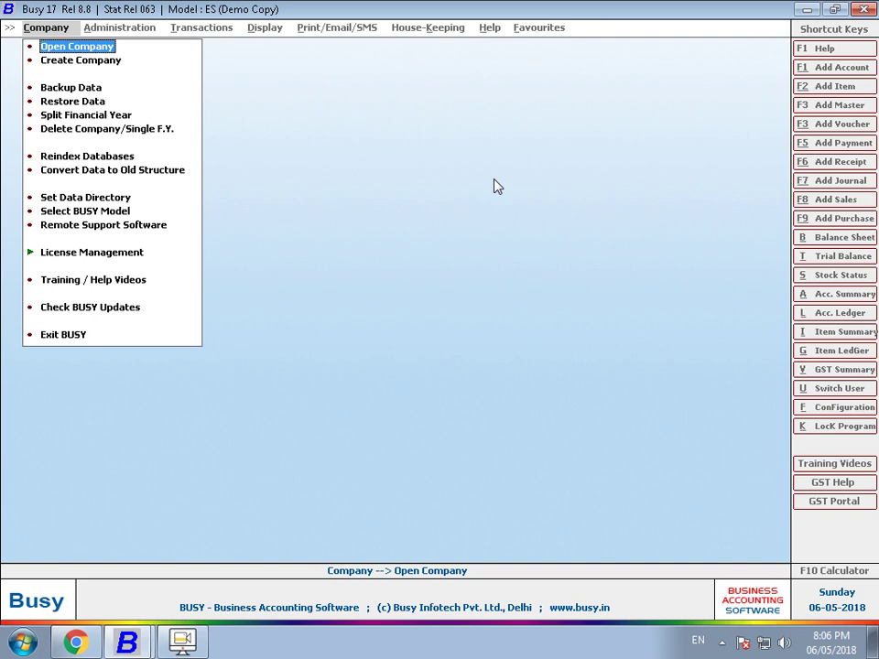
pyautogui.press('Return')
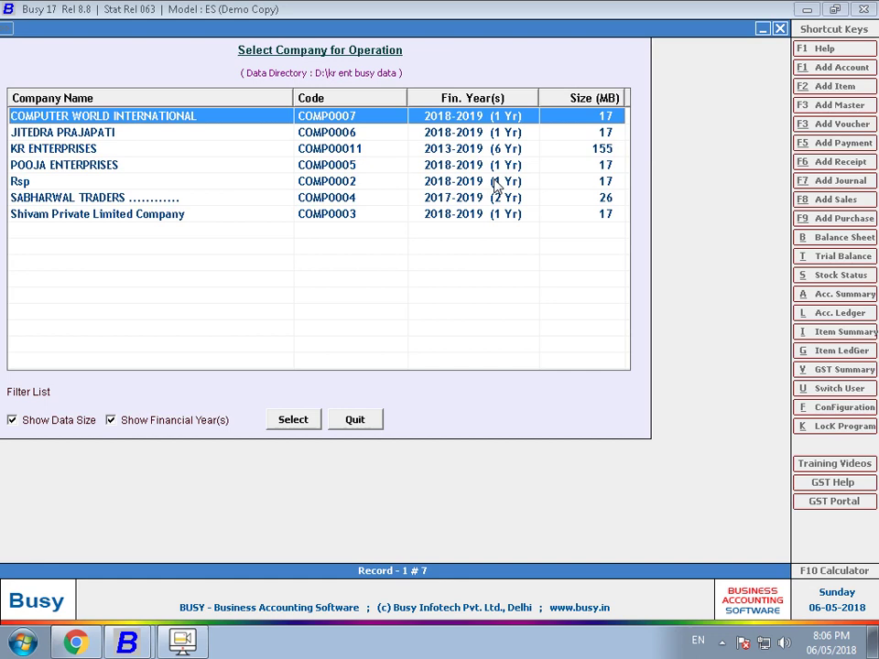
pyautogui.press('Escape')
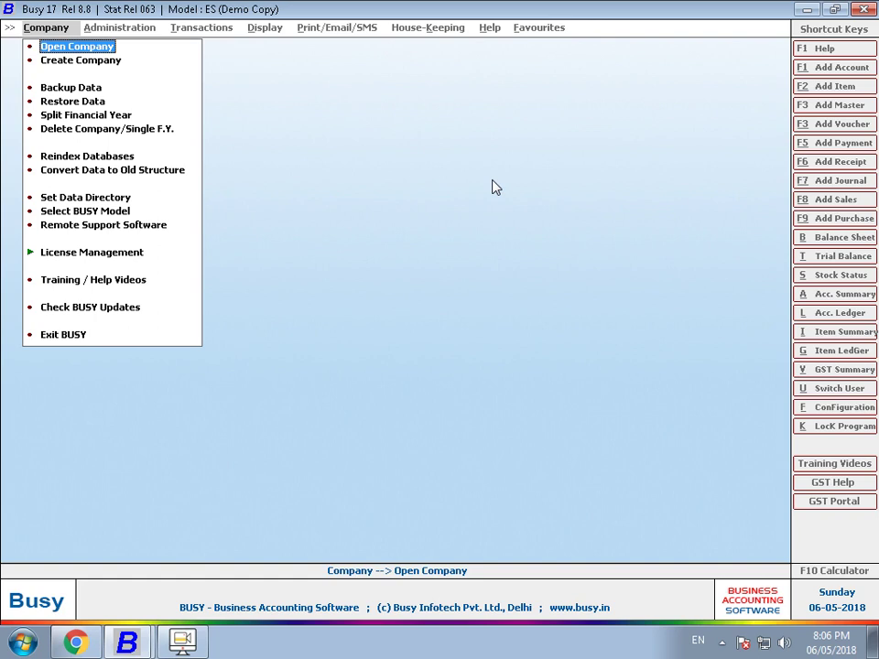
pyautogui.press('Down')
pyautogui.press('Up')
pyautogui.press('Return')
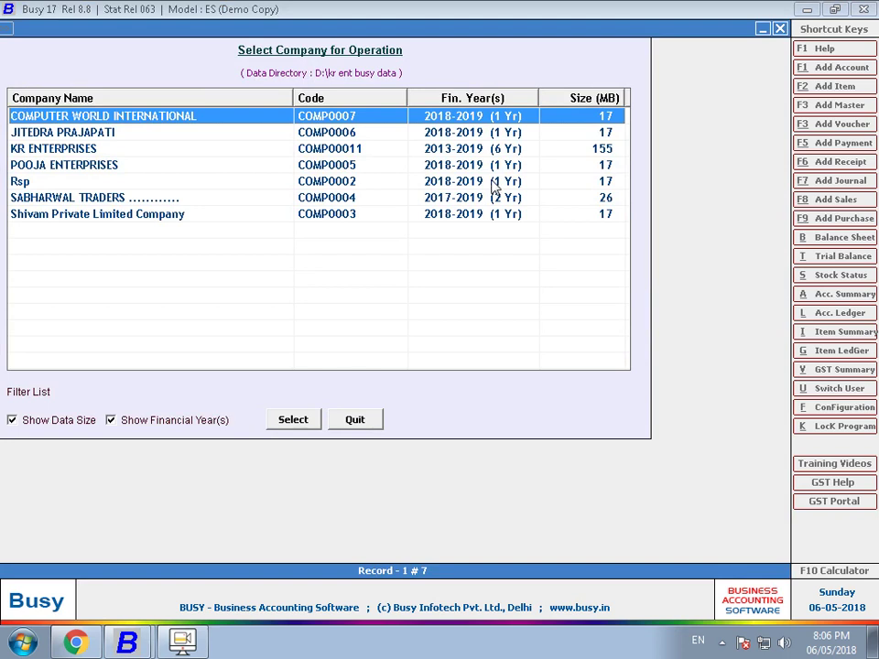
pyautogui.press('Down')
pyautogui.press('Down')
pyautogui.press('Down')
pyautogui.press('Down')
pyautogui.press('Up')
pyautogui.press('Up')
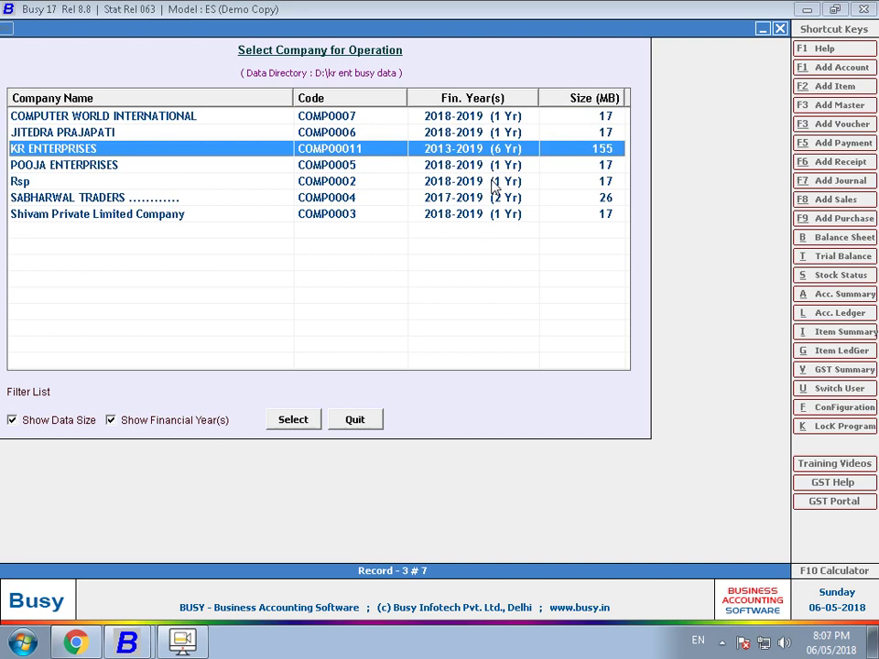
pyautogui.click(375, 417)
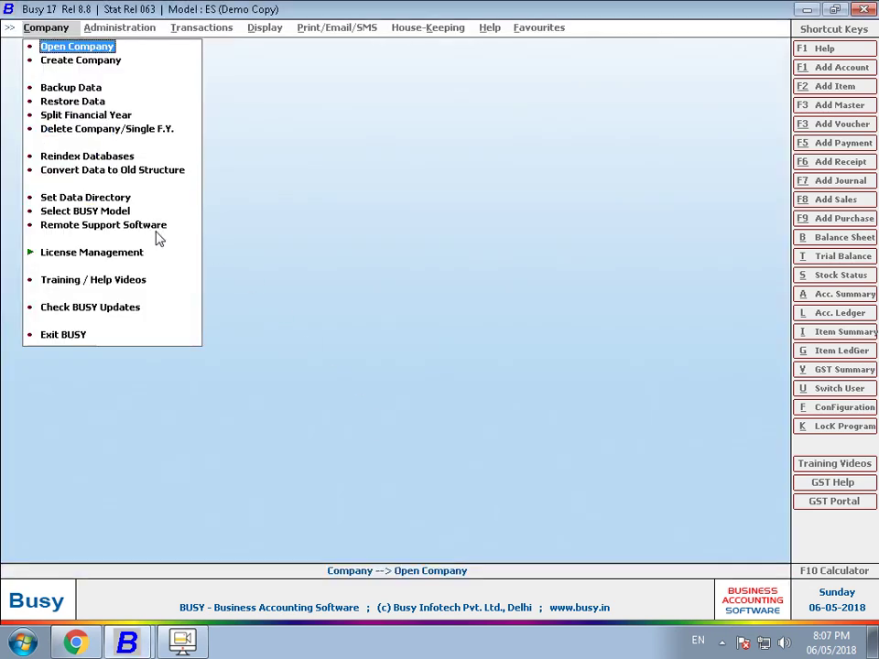
# - Pick SABHARWAL TRADERS for backup and attempt a login, which fails
pyautogui.press('Down')
pyautogui.press('Down')
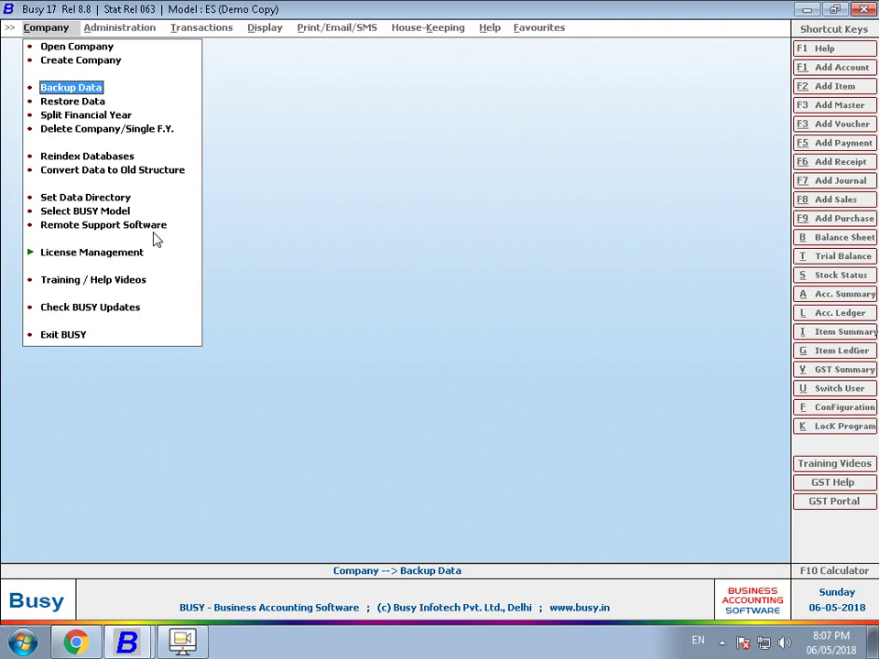
pyautogui.press('Return')
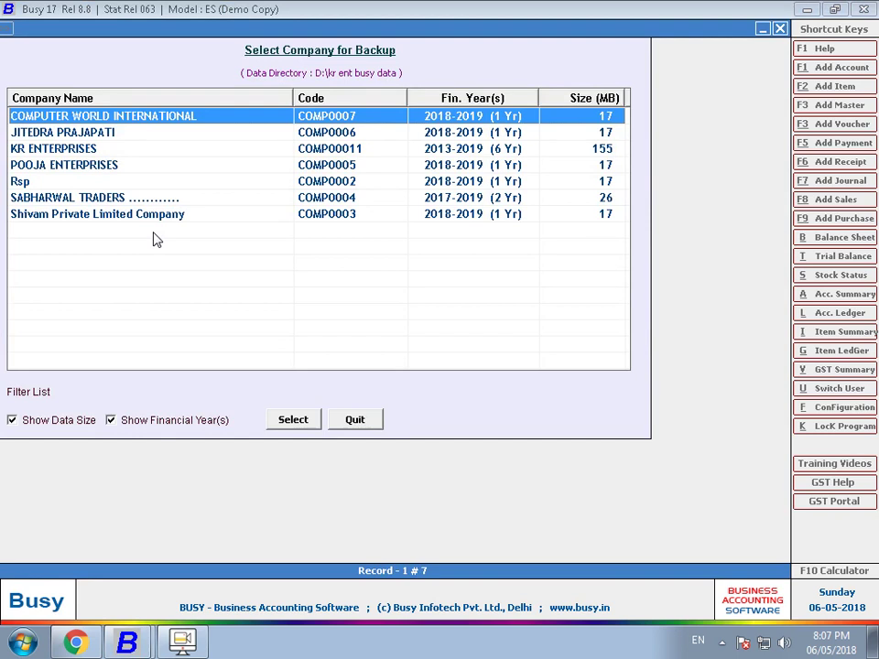
pyautogui.press('Down')
pyautogui.press('Down')
pyautogui.press('Down')
pyautogui.press('Down')
pyautogui.press('Down')
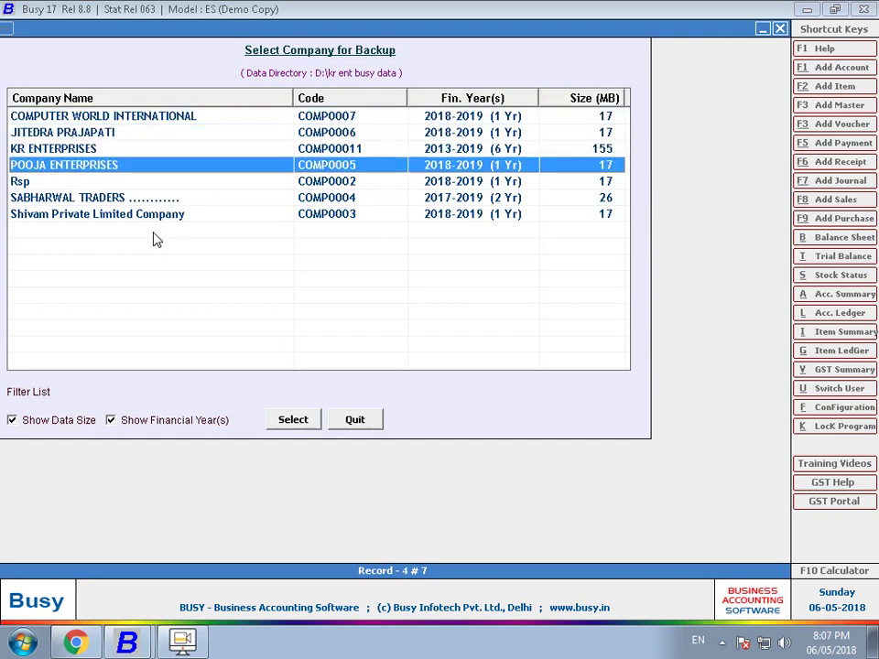
pyautogui.press('Return')
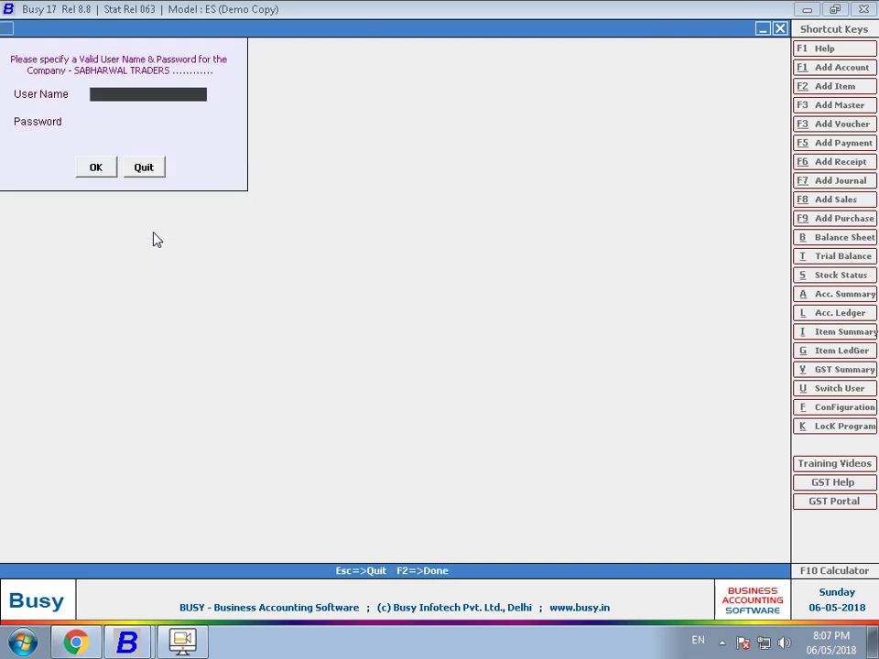
pyautogui.write('S')
pyautogui.press('Return')
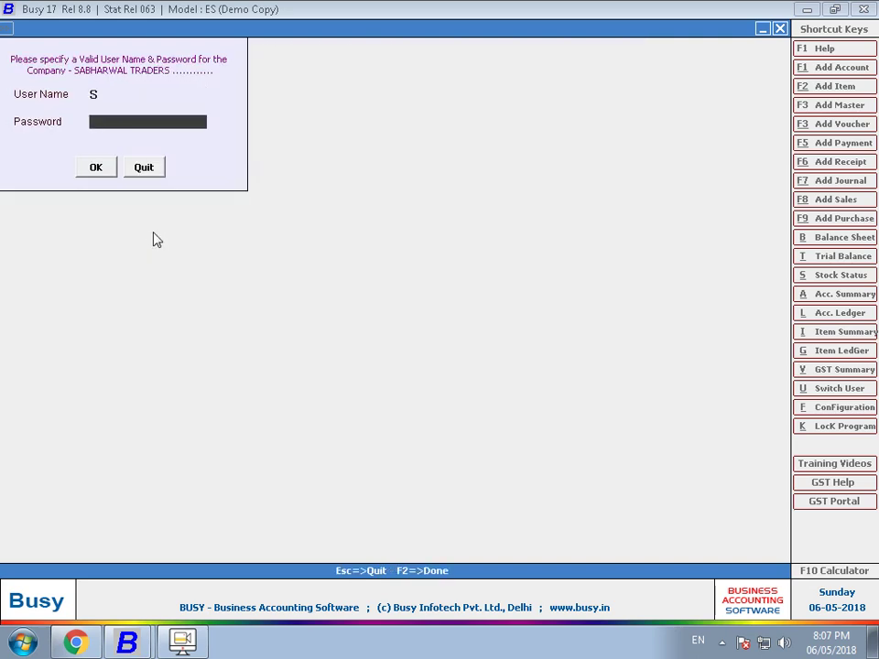
pyautogui.write('*')
pyautogui.press('Return')
pyautogui.press('Return')
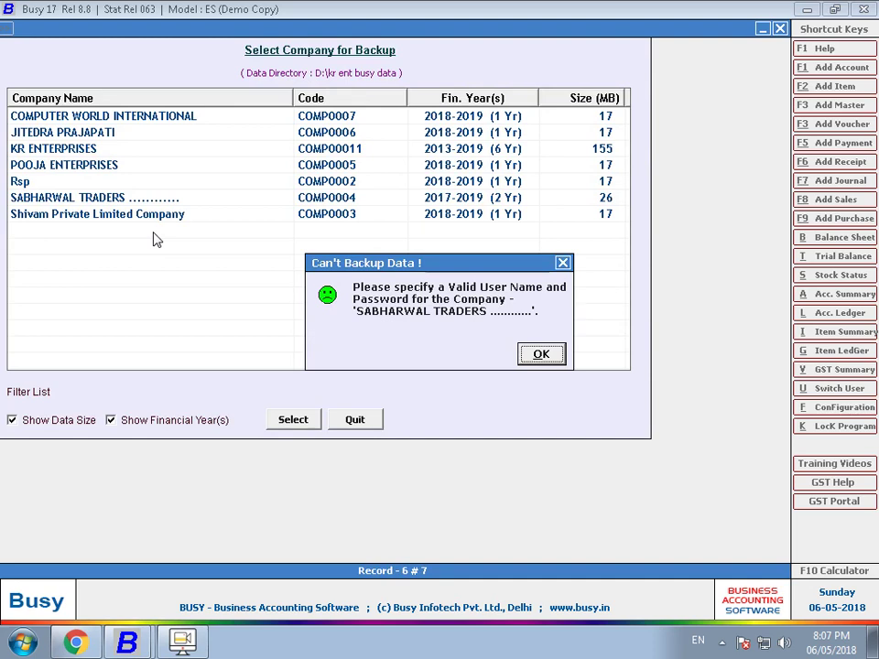
# - Dismiss the error and log in as user busy with its password to reach Normal Backup
pyautogui.press('Return')
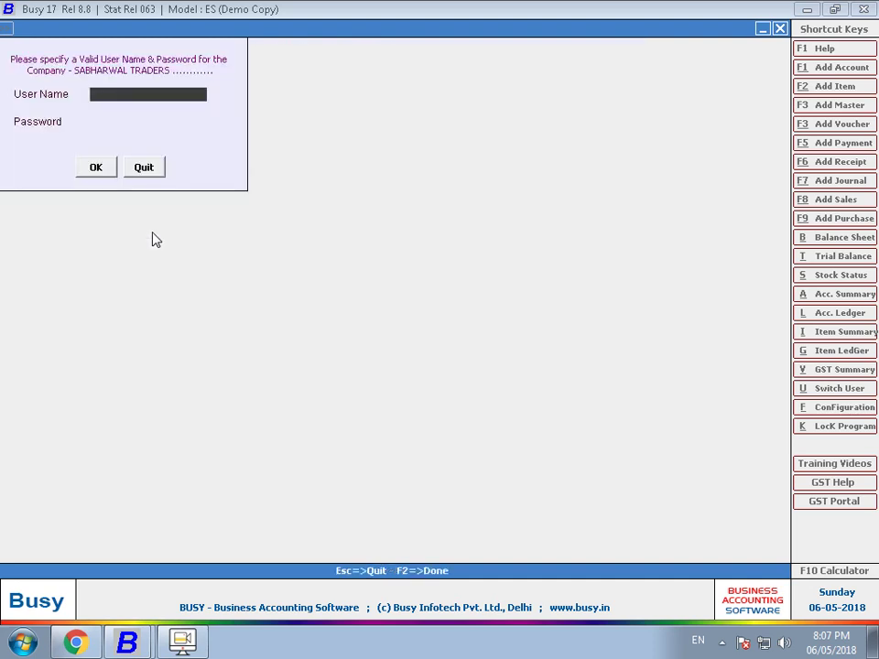
pyautogui.write('busy')
pyautogui.press('Return')
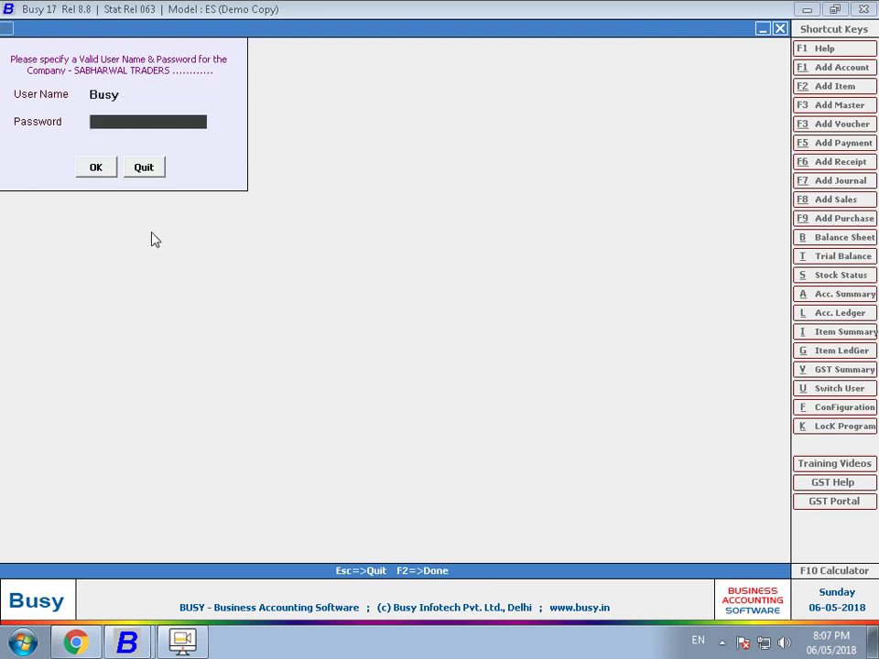
pyautogui.write('busy')
pyautogui.press('Return')
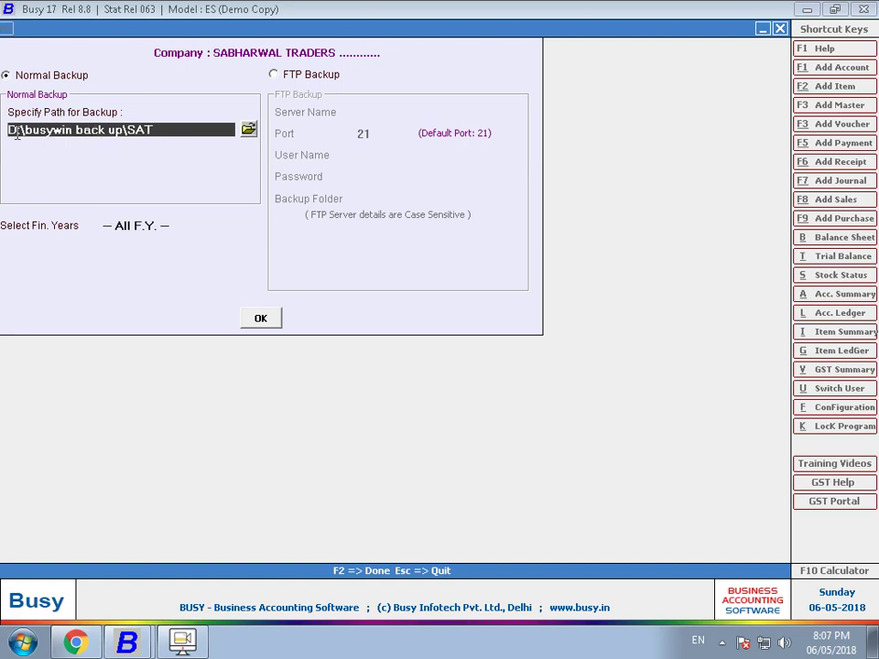
# - Set the backup destination folder to D:\AMIT
pyautogui.click(249, 131)
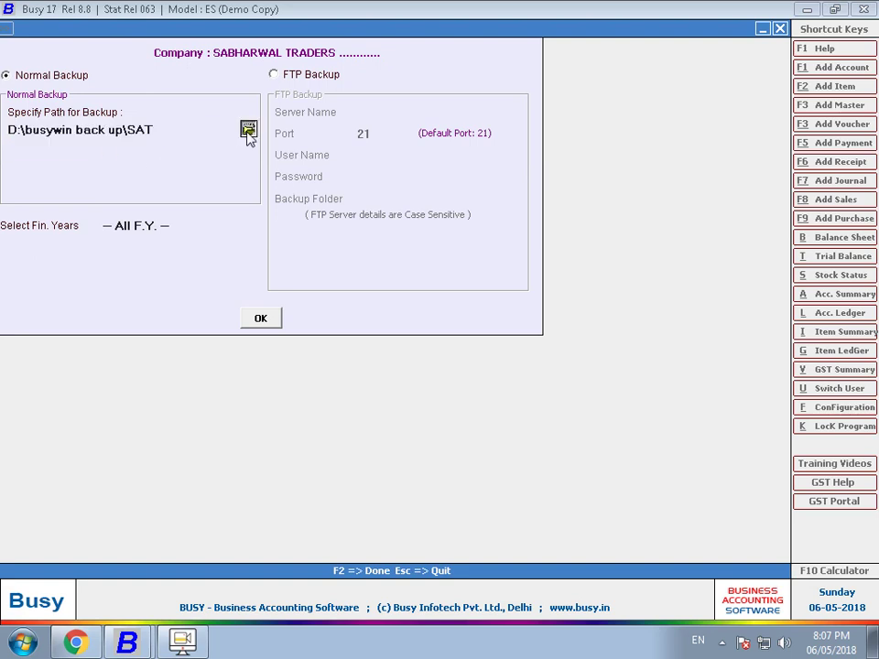
pyautogui.doubleClick(375, 331)
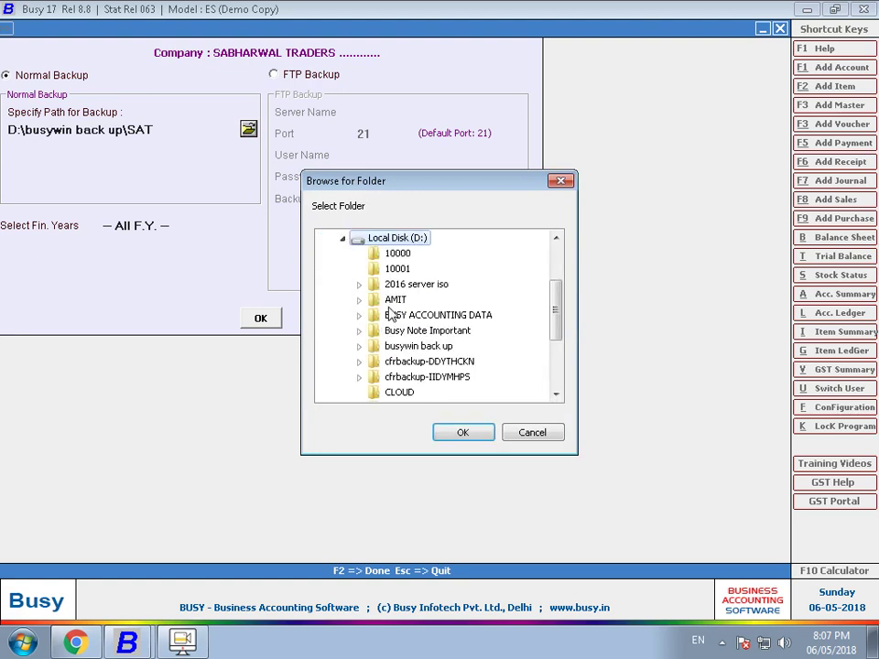
pyautogui.doubleClick(394, 300)
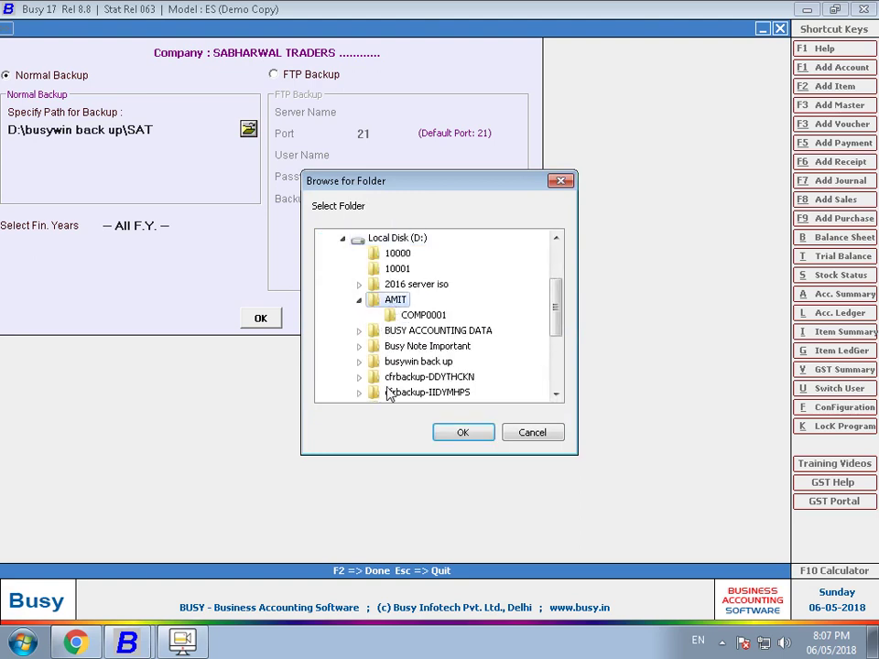
pyautogui.click(463, 432)
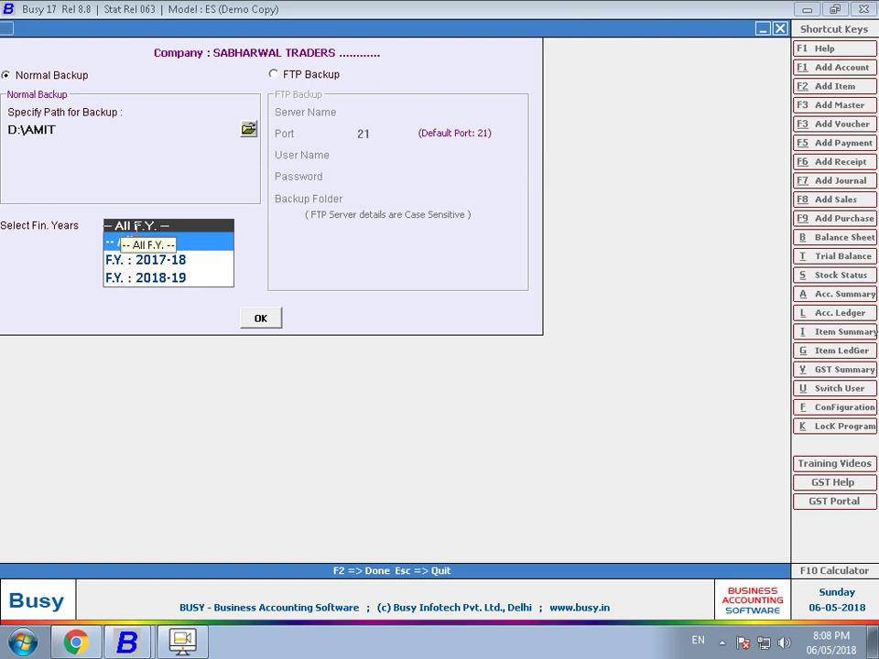
# - Back up all financial years of SABHARWAL TRADERS, declining an extra copy
pyautogui.click(137, 242)
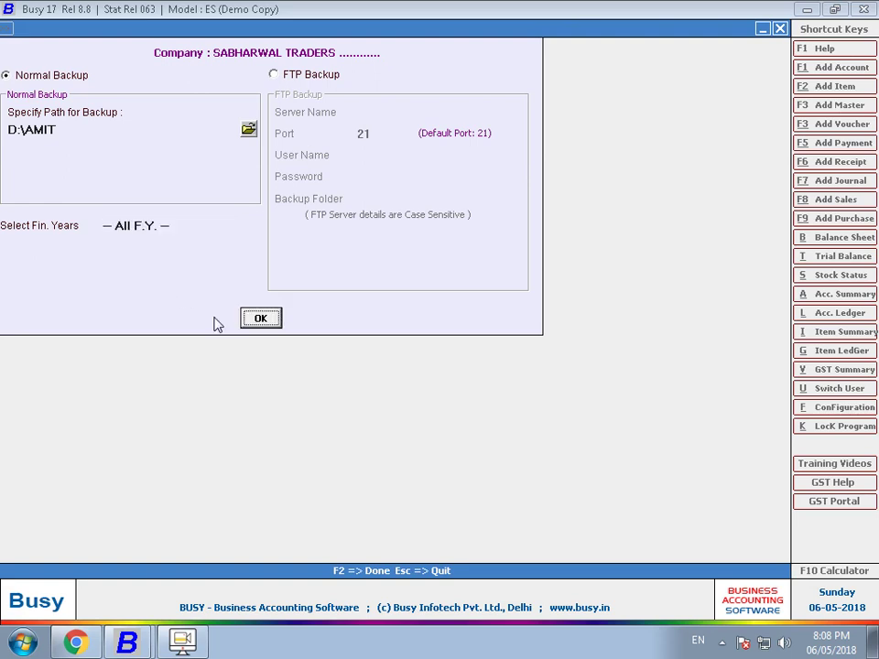
pyautogui.click(261, 319)
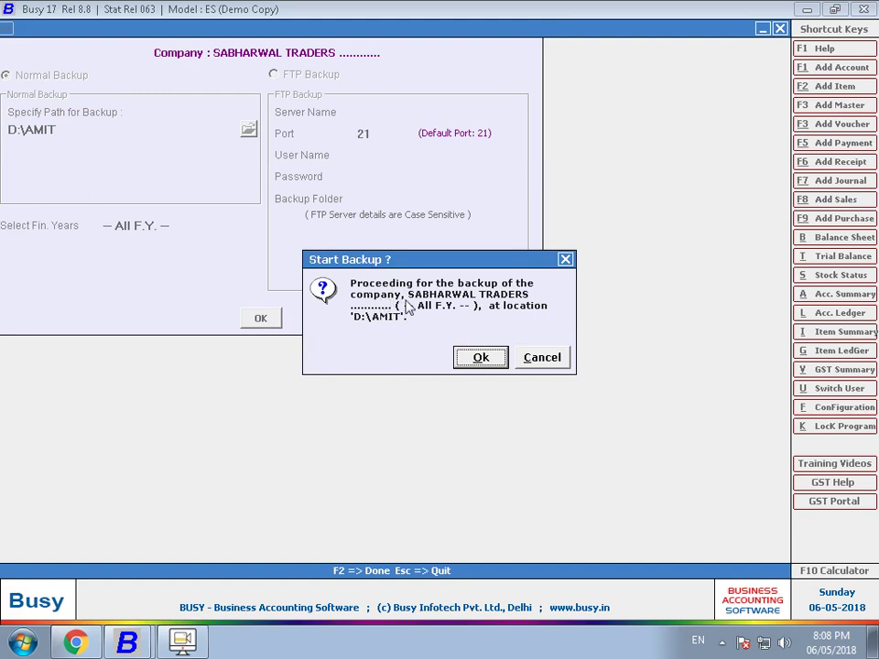
pyautogui.click(464, 360)
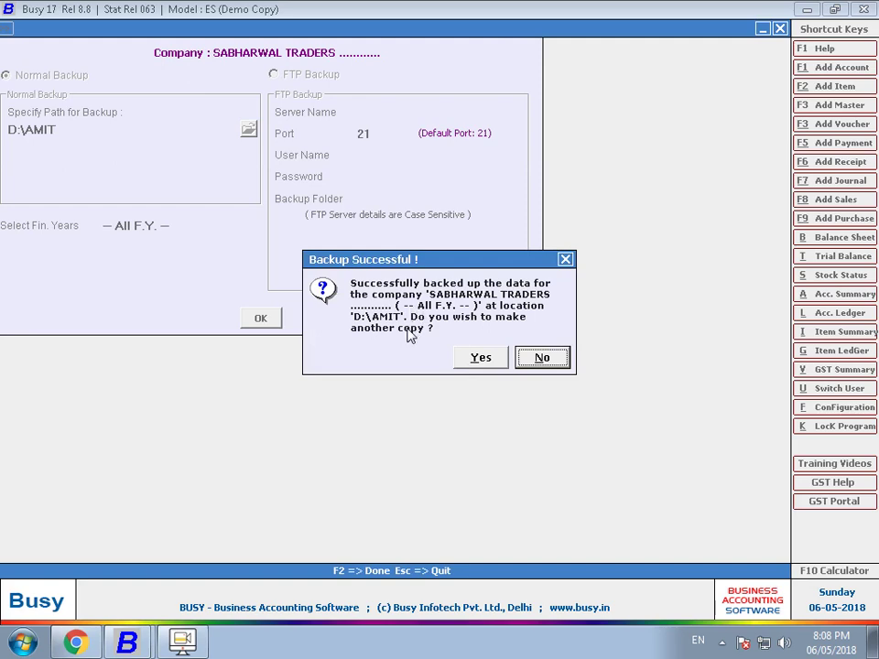
pyautogui.press('Return')
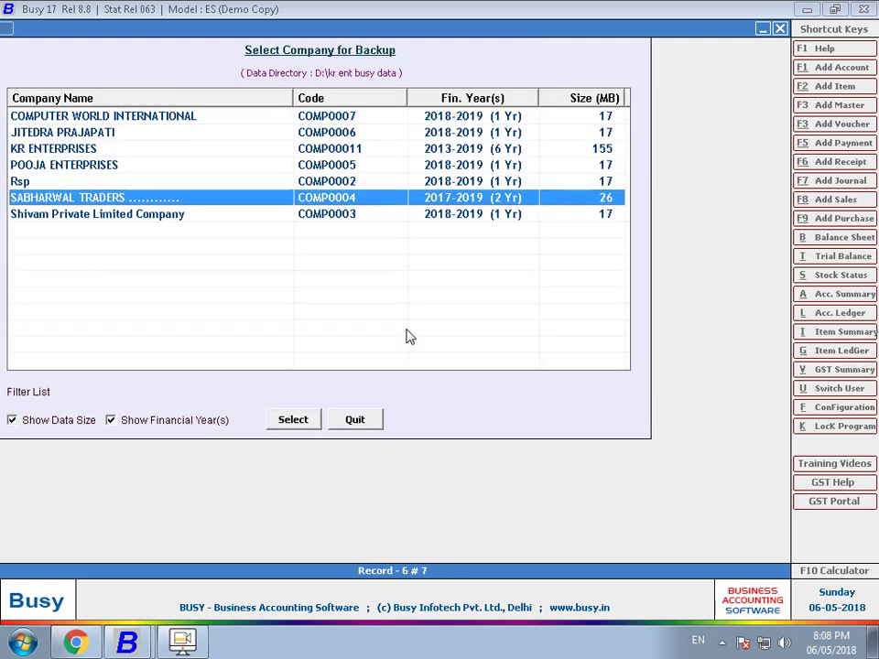
pyautogui.press('Escape')
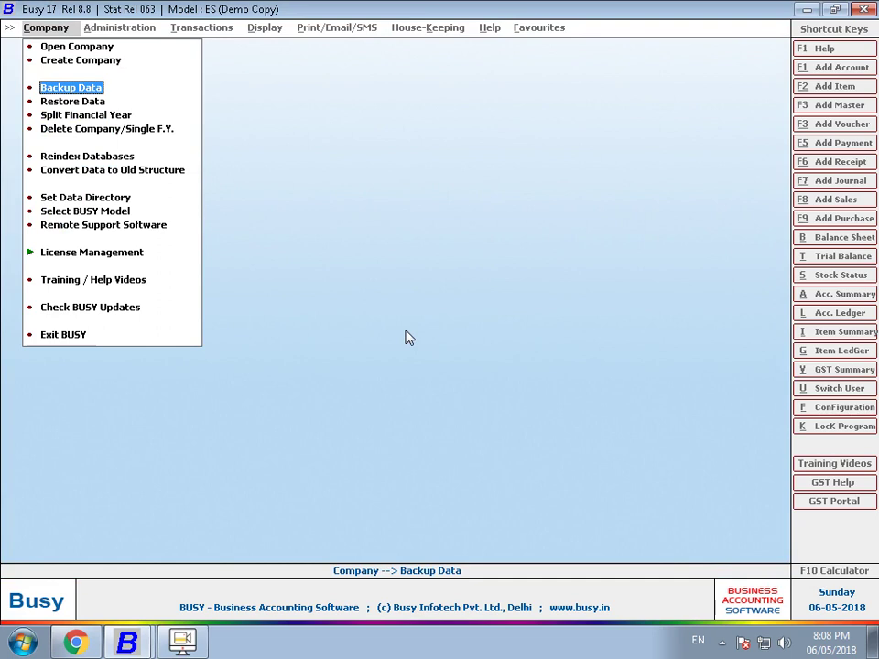
pyautogui.press('Down')
pyautogui.press('Down')
pyautogui.press('Down')
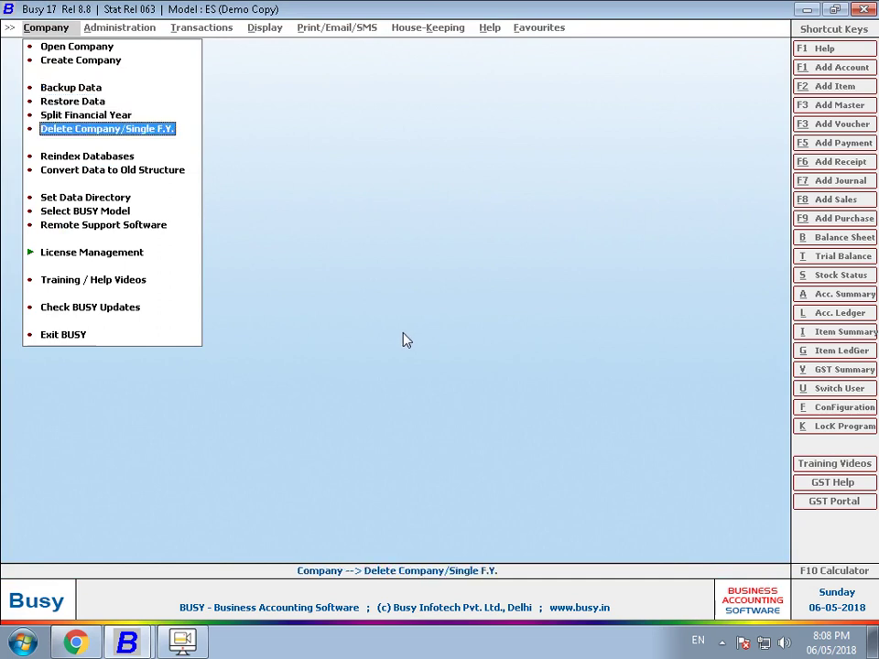
# - Select SABHARWAL TRADERS for deletion and log in as the superuser
pyautogui.press('Return')
pyautogui.press('Down')
pyautogui.press('Down')
pyautogui.press('Down')
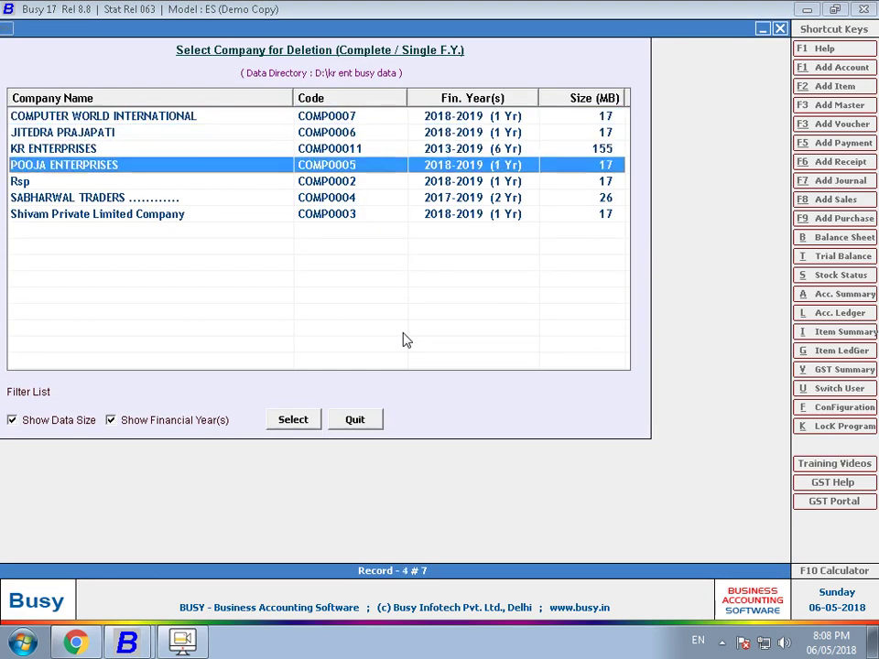
pyautogui.press('Down')
pyautogui.press('Down')
pyautogui.press('Return')
pyautogui.write('b')
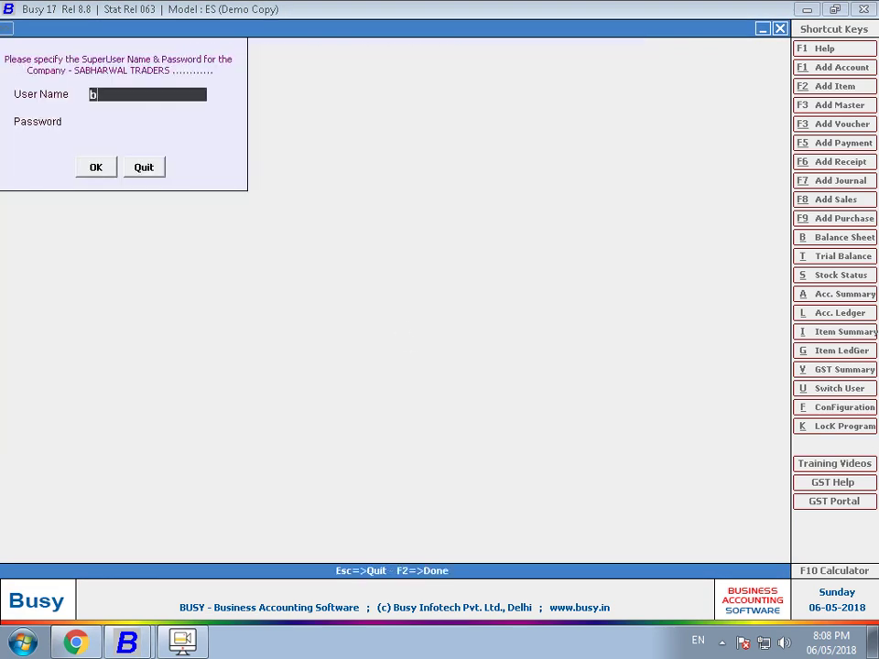
pyautogui.write('usy')
pyautogui.press('Return')
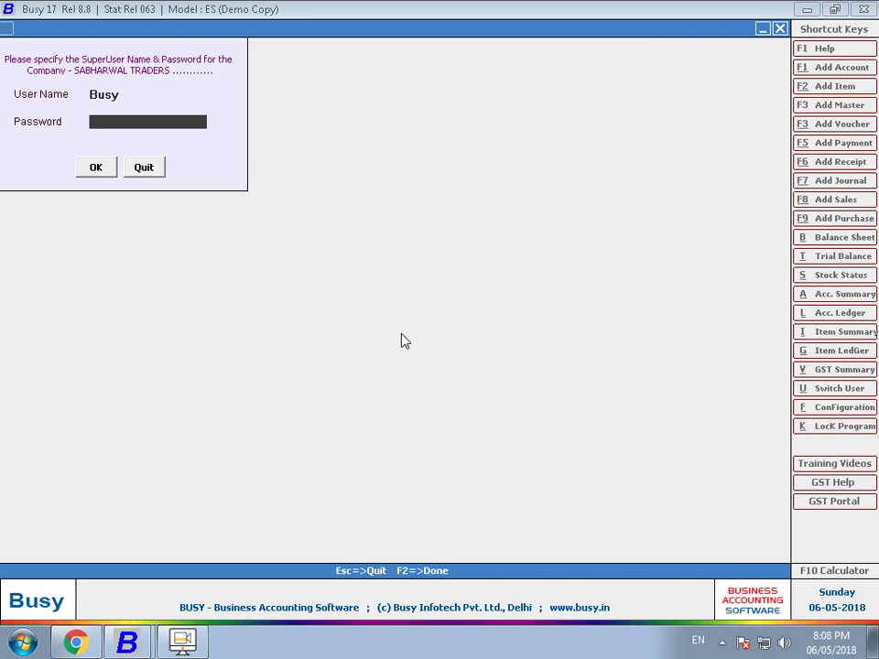
pyautogui.write('*****')
pyautogui.press('Return')
pyautogui.press('Return')
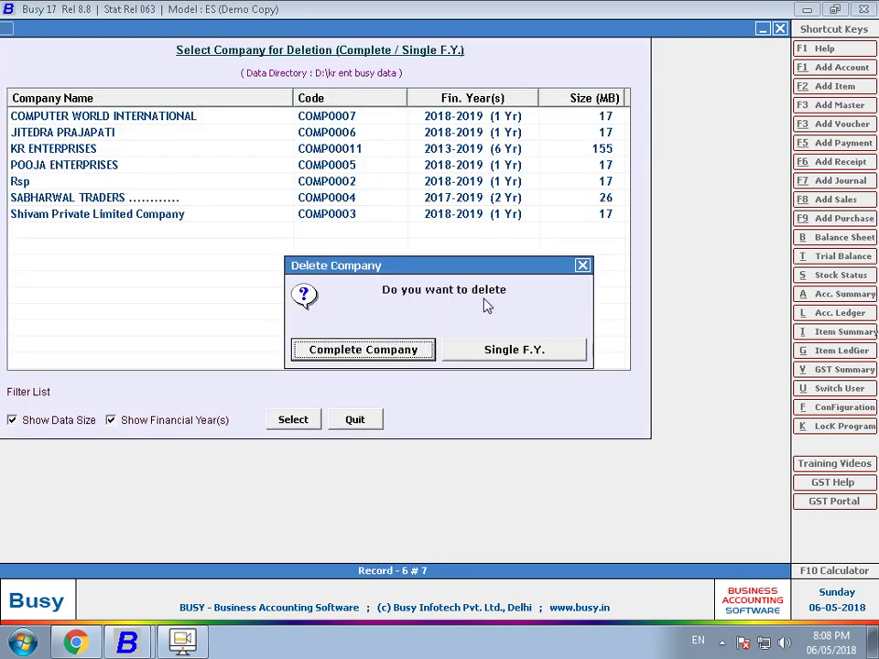
# - Delete it as a complete company, confirming the irreversible deletion
pyautogui.press('Return')
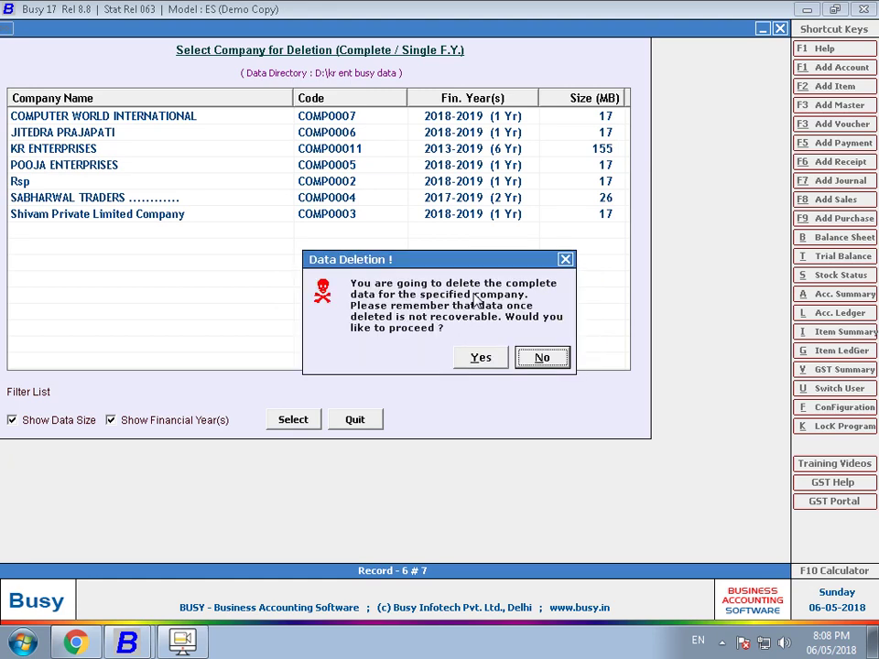
pyautogui.press('Left')
pyautogui.press('Return')
pyautogui.press('Return')
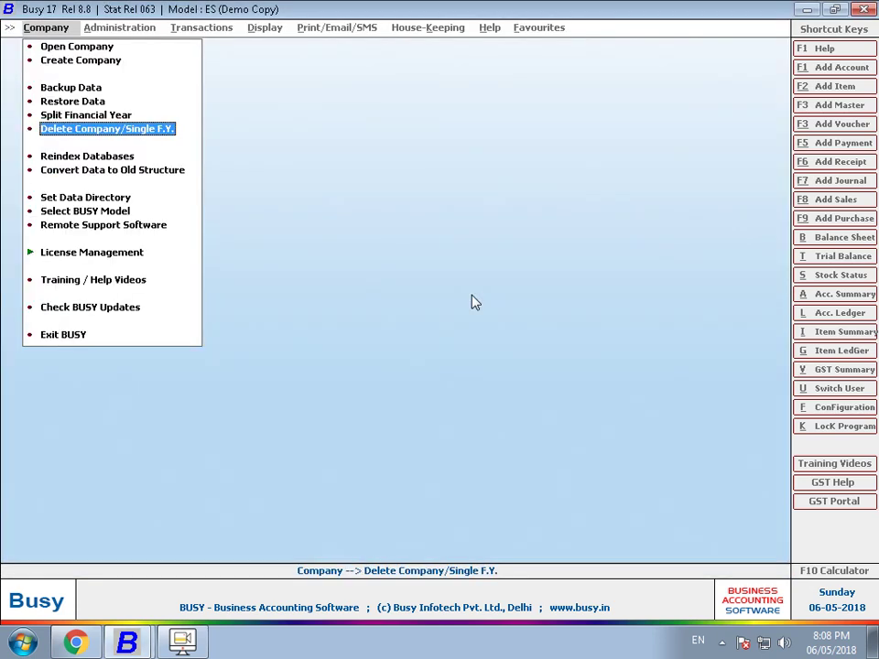
pyautogui.press('Up')
pyautogui.press('Up')
pyautogui.press('Up')
pyautogui.press('Up')
pyautogui.press('Up')
pyautogui.press('Return')
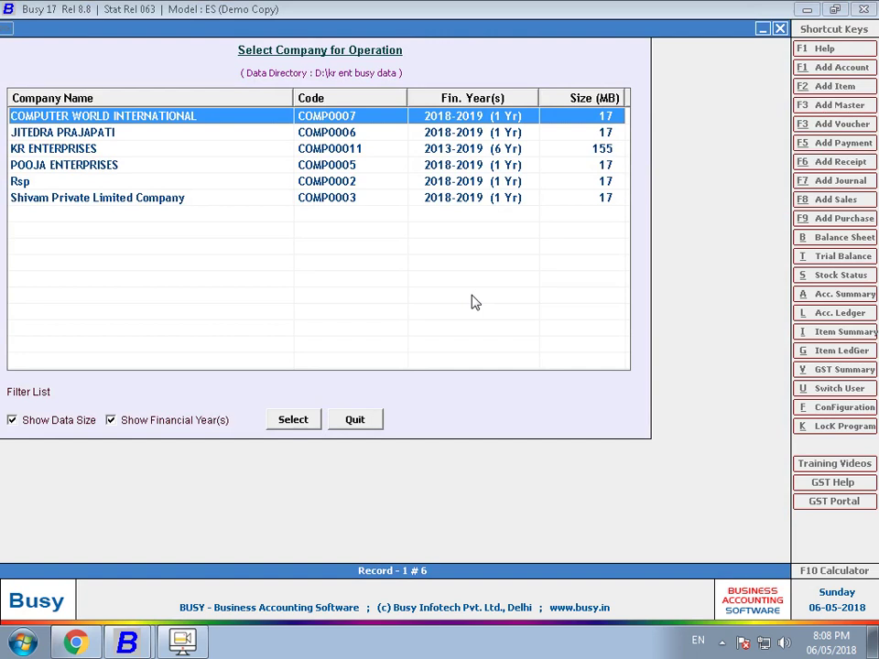
# - Close the company list without SABHARWAL TRADERS and run Restore Data, which crashes Busy
pyautogui.press('Escape')
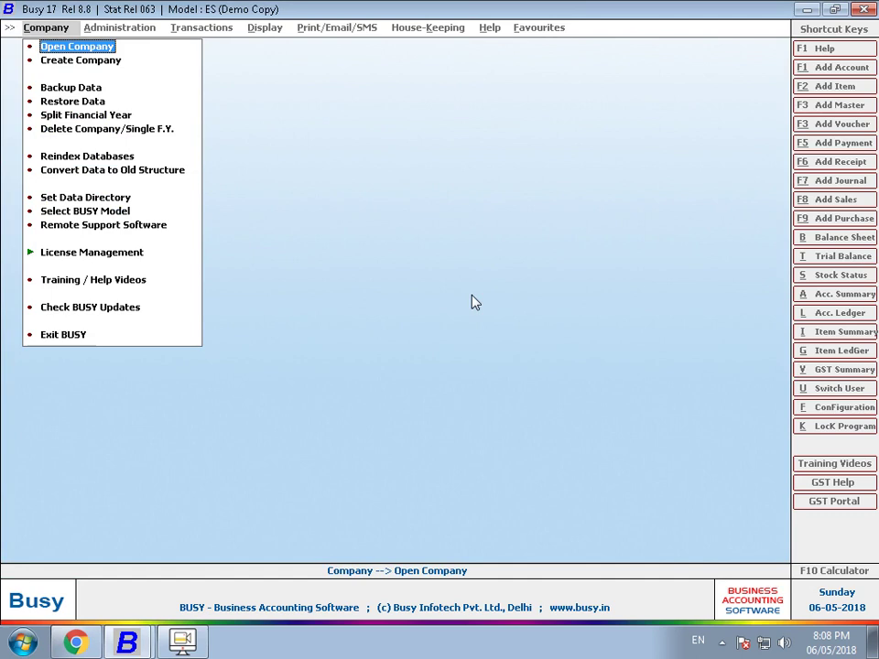
pyautogui.press('Down')
pyautogui.press('Down')
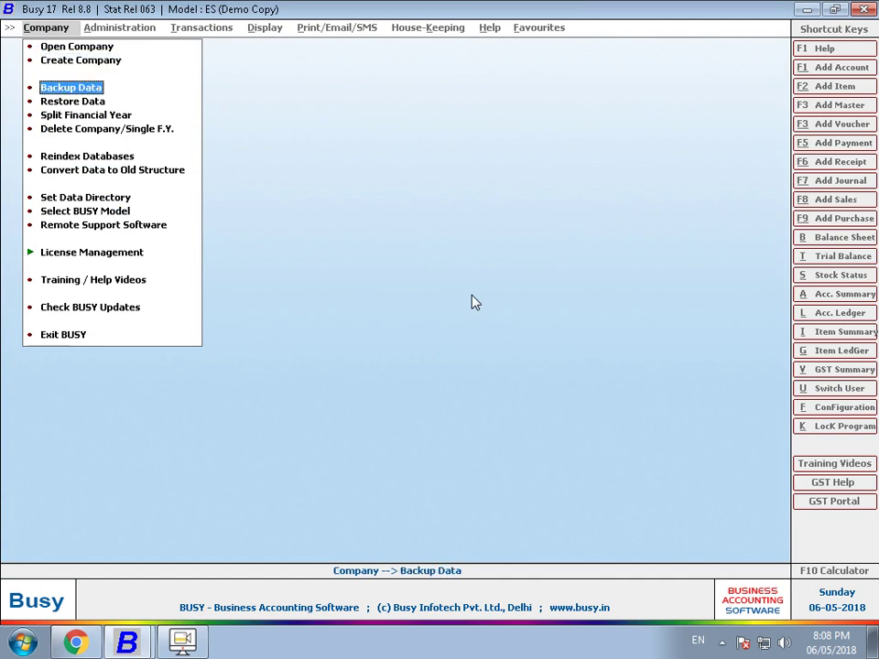
pyautogui.press('Down')
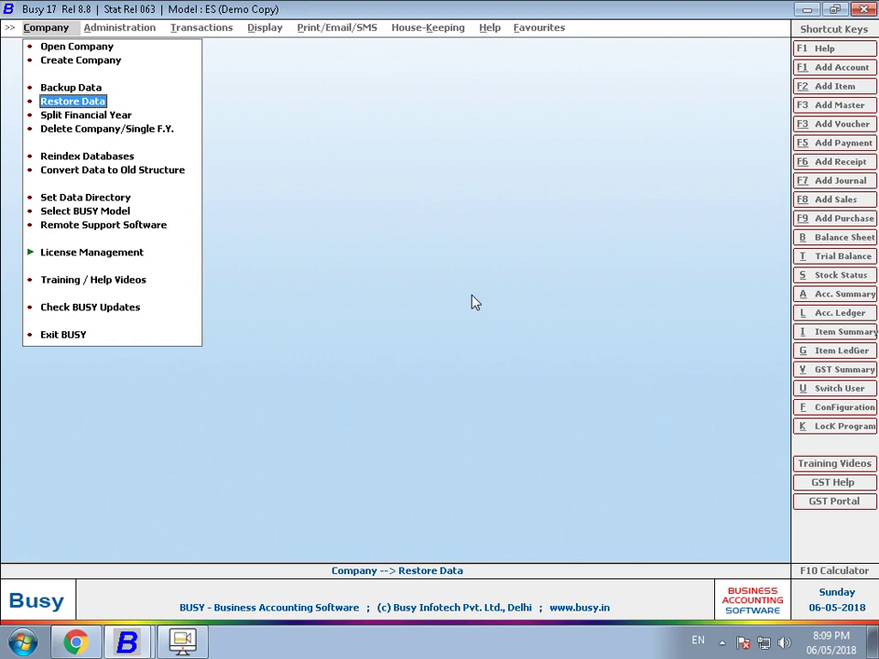
pyautogui.press('Return')
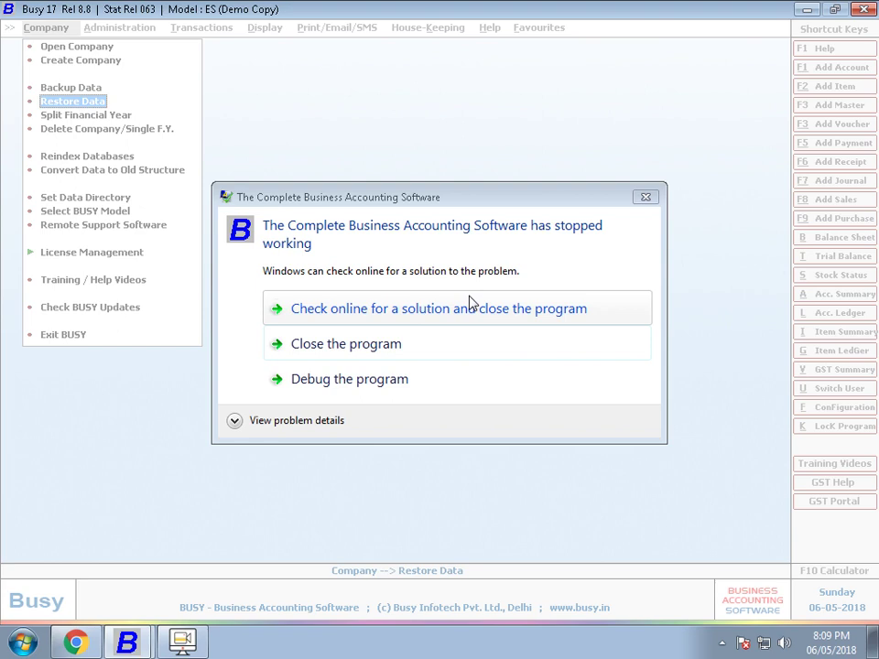
# - Close the crashed Busy, relaunch Busy 17 in Demo Mode, and open Data Restoration
pyautogui.click(429, 341)
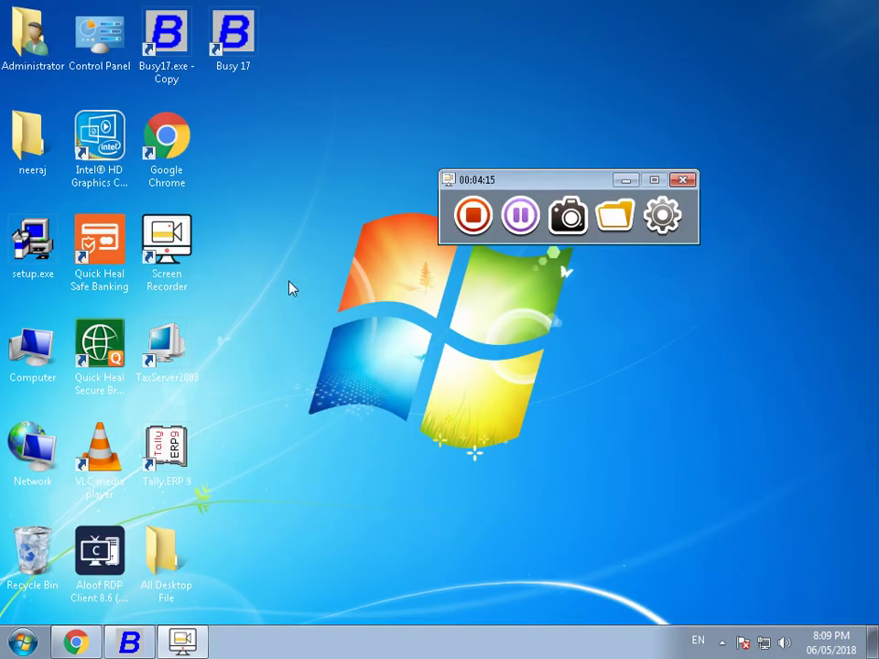
pyautogui.doubleClick(233, 29)
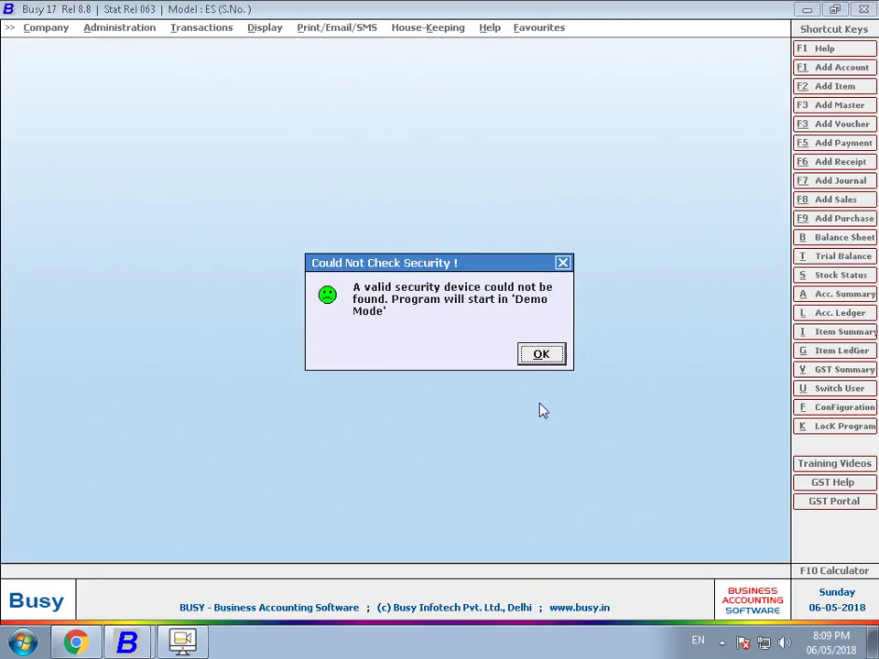
pyautogui.click(542, 356)
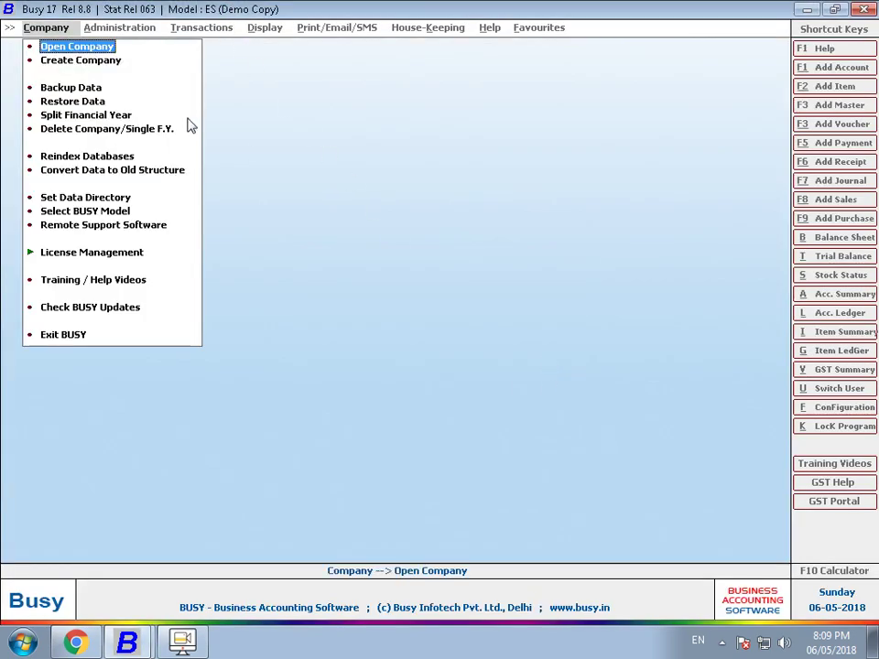
pyautogui.click(102, 106)
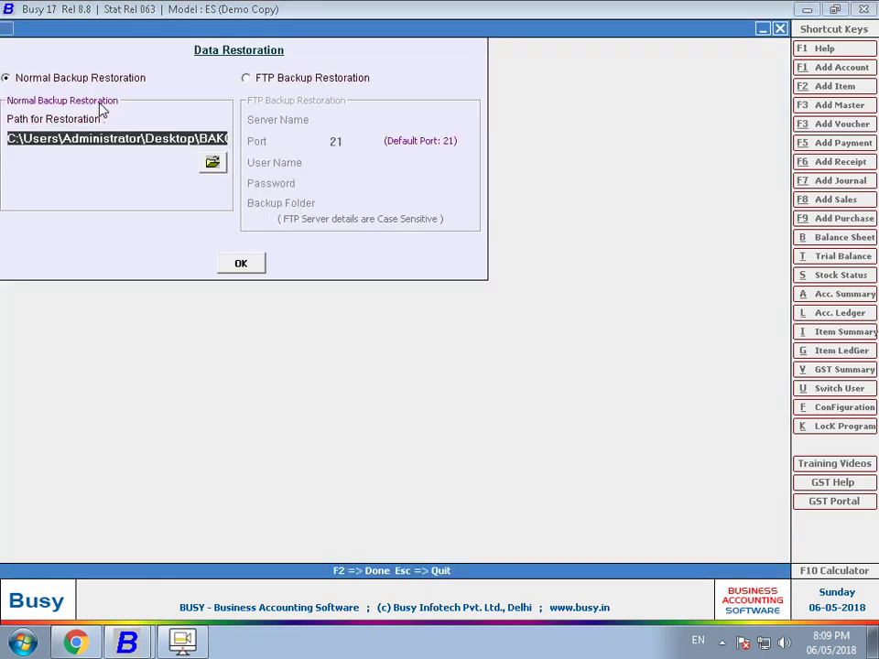
# - Choose D:\AMIT as the folder holding the backup to restore
pyautogui.click(212, 163)
pyautogui.doubleClick(392, 332)
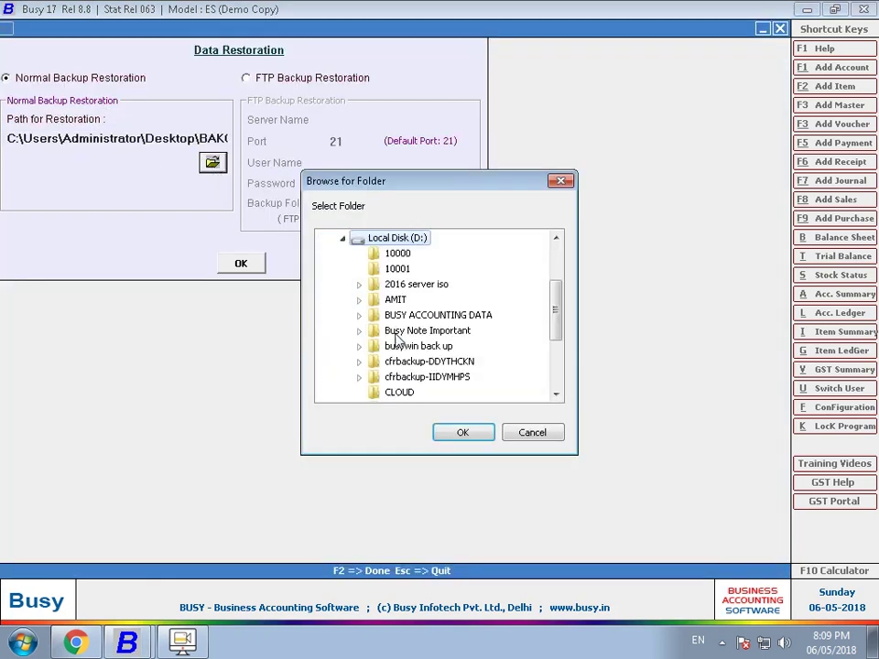
pyautogui.click(397, 300)
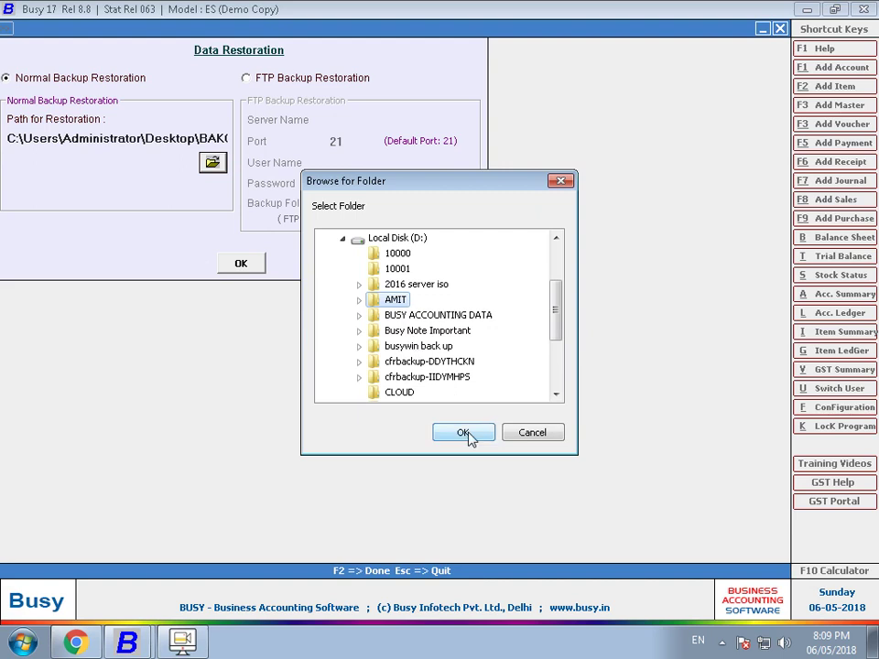
pyautogui.click(465, 434)
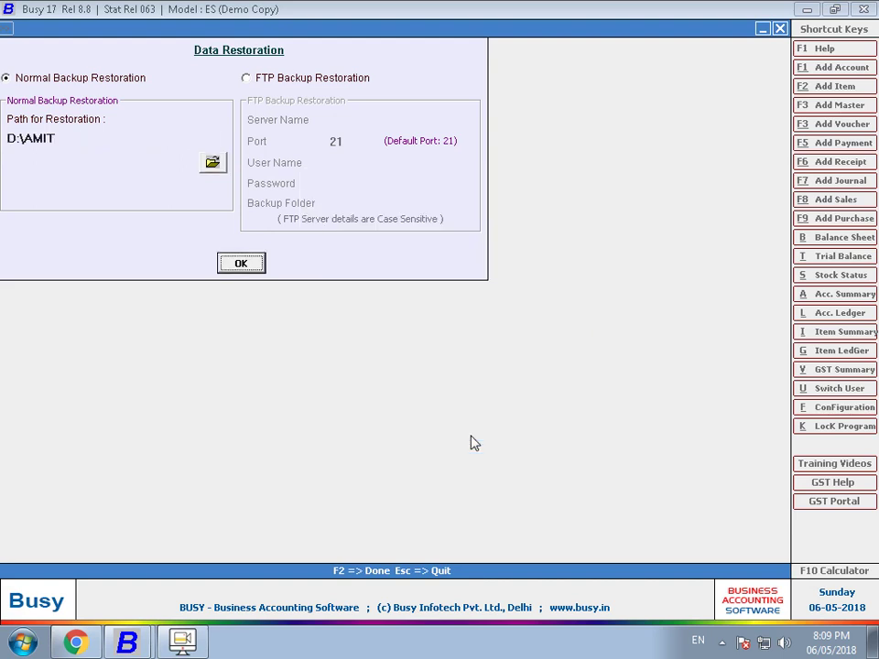
# - Restore the SABHARWAL TRADERS all-F.Y. backup and return to the Company options
pyautogui.click(257, 266)
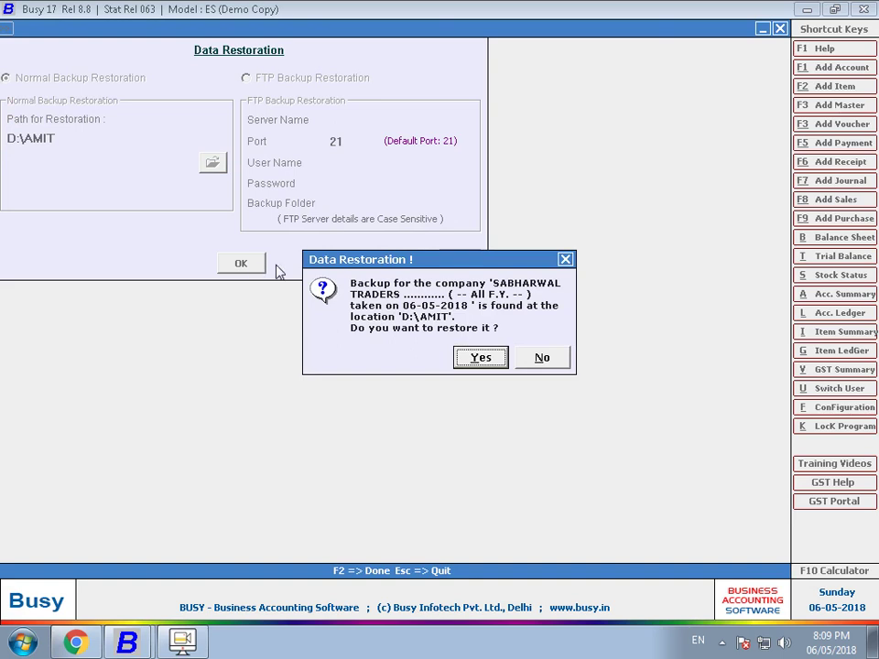
pyautogui.press('Return')
pyautogui.press('Return')
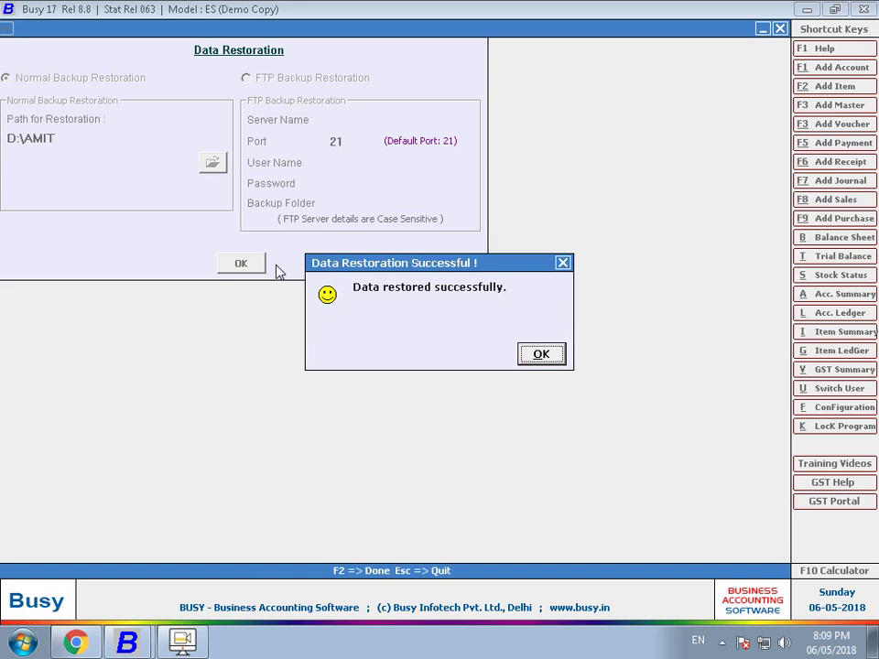
pyautogui.press('Return')
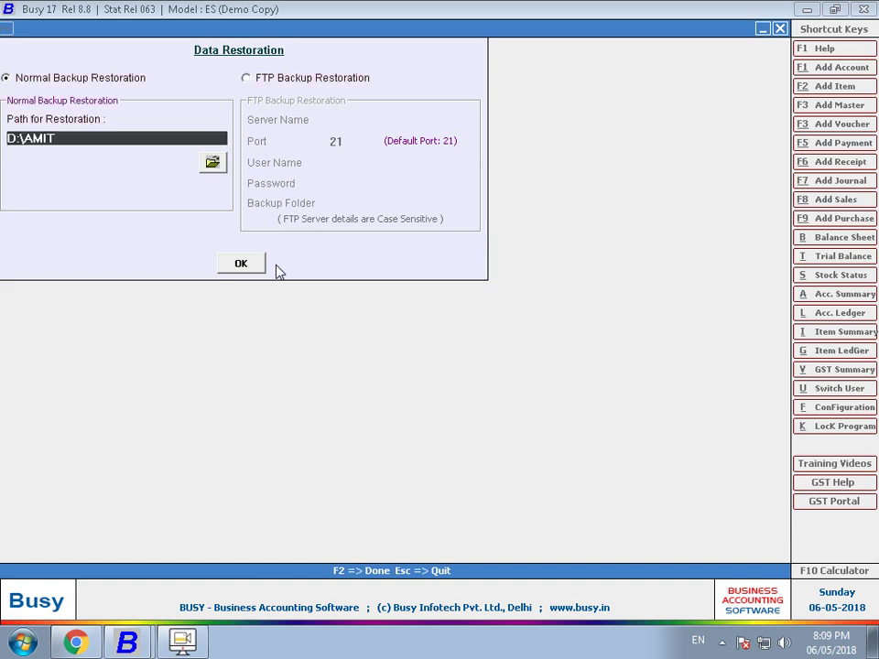
pyautogui.press('Escape')
pyautogui.press('Up')
pyautogui.press('Up')
pyautogui.press('Return')
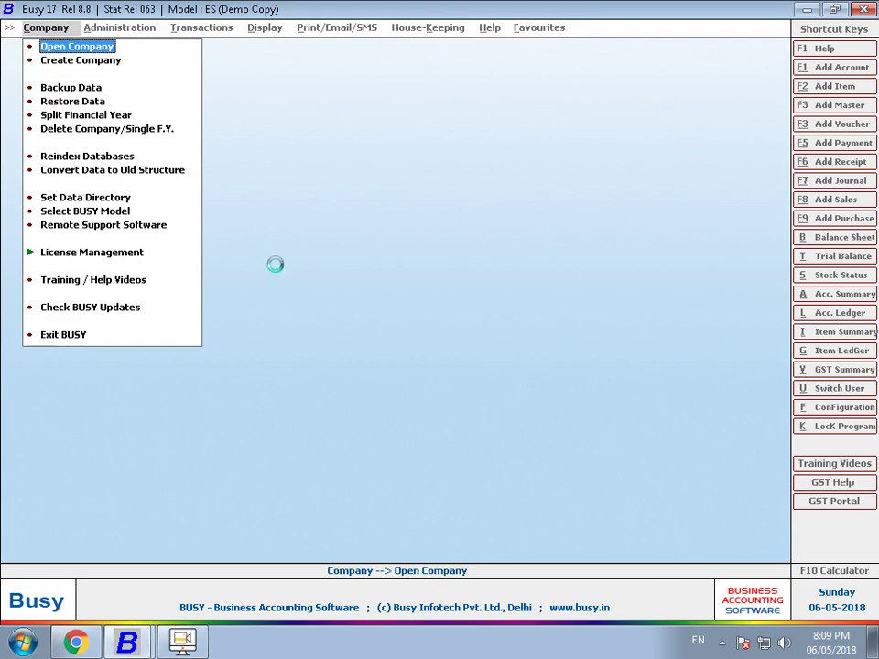
# - Review the Select Company list, close it, and bring up the Windows Start menu
pyautogui.press('Down')
pyautogui.press('Down')
pyautogui.press('Down')
pyautogui.press('Down')
pyautogui.press('Down')
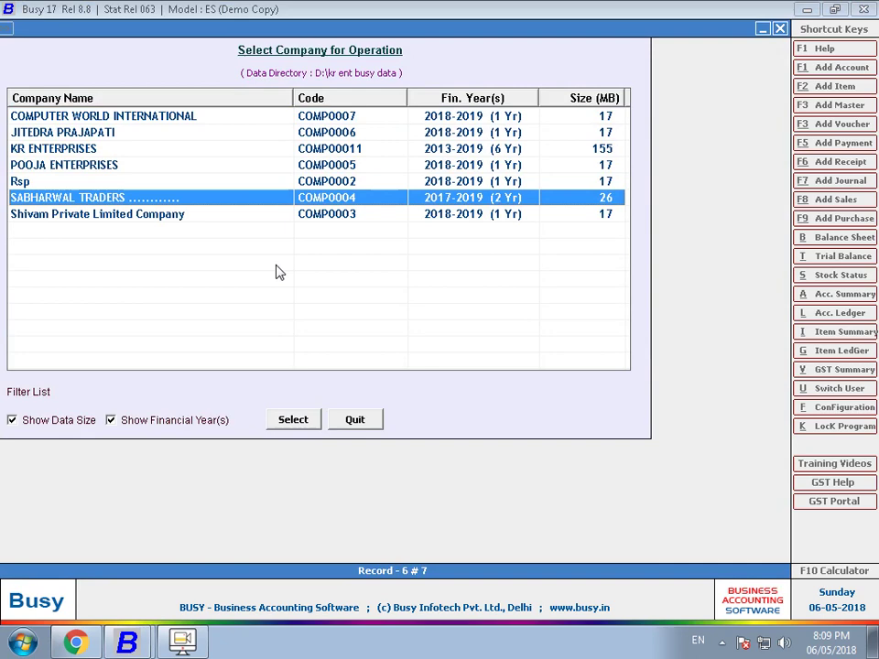
pyautogui.press('Escape')
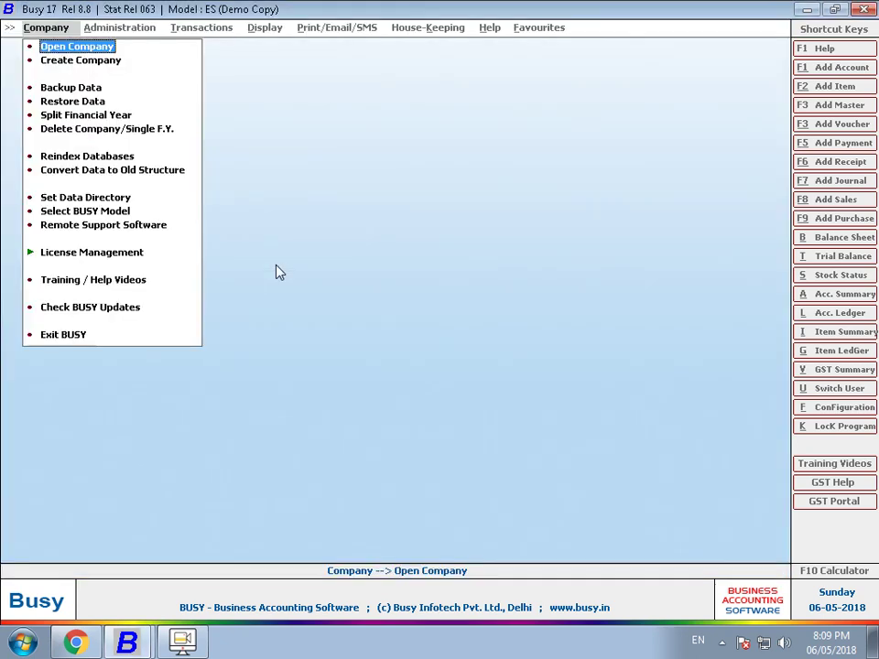
pyautogui.press('Return')
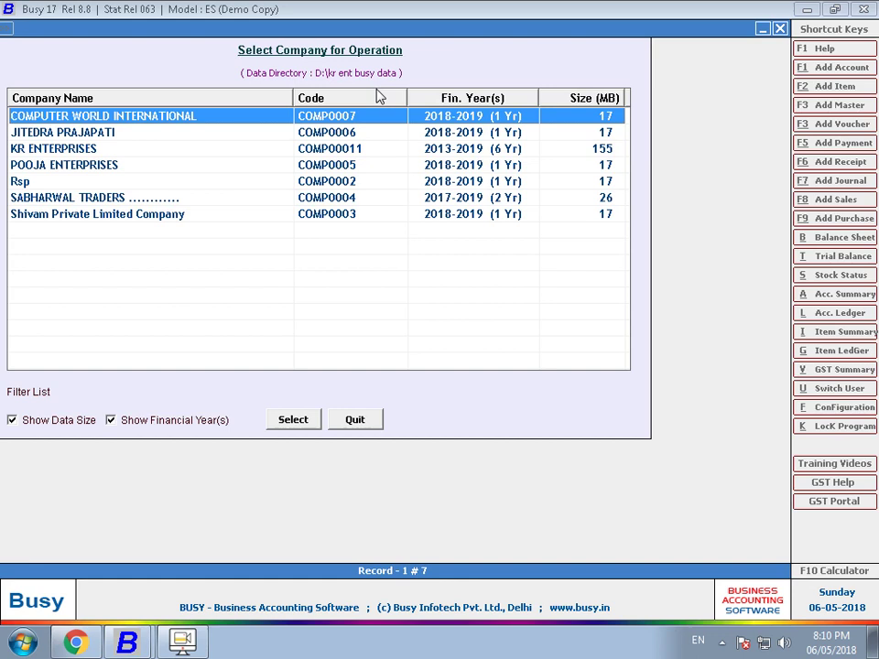
pyautogui.press('Escape')
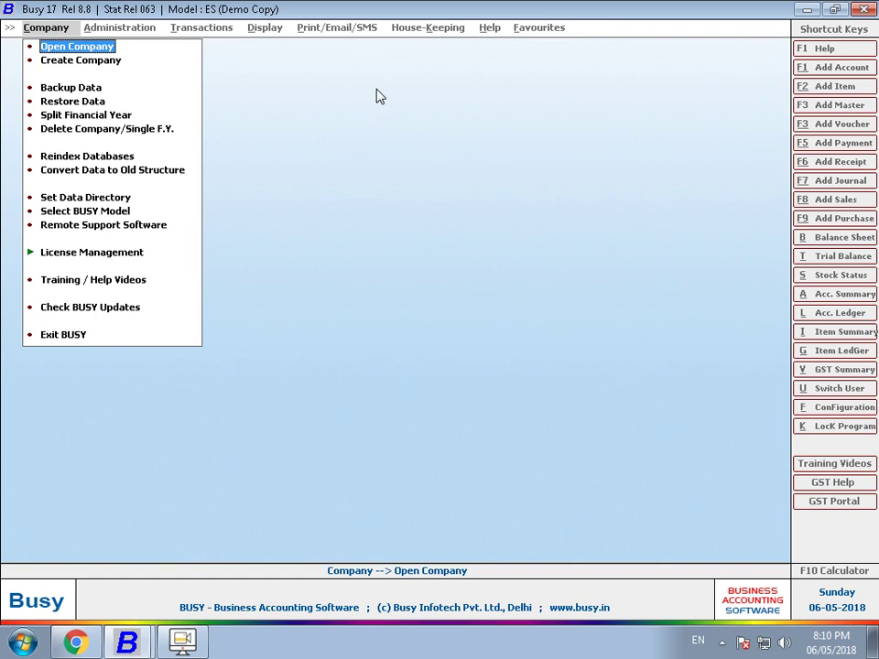
pyautogui.press('super')
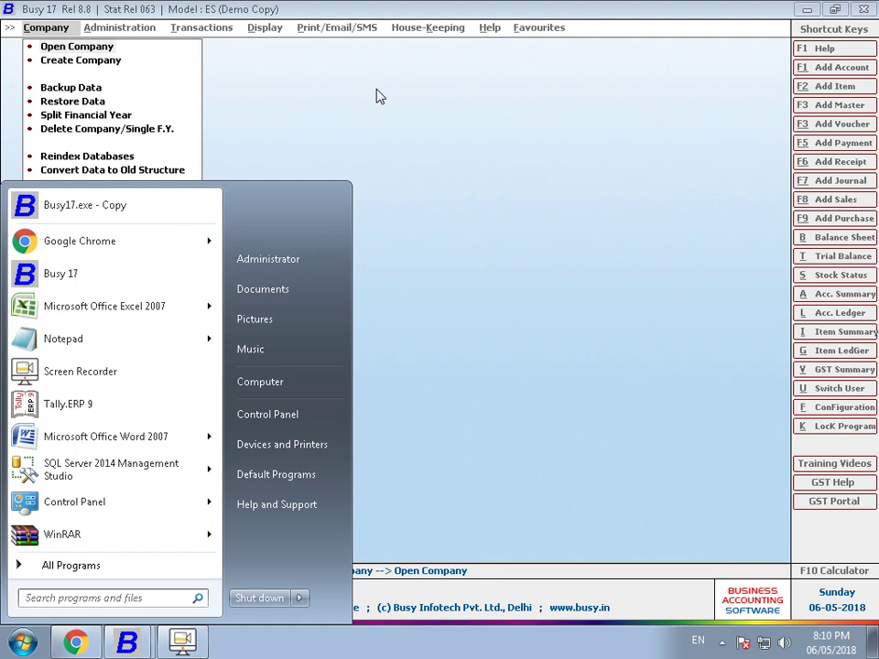
# - Browse D:\kr ent busy data in Explorer to inspect the COMP0001 company folder, then close Explorer
pyautogui.press('super+e')
pyautogui.doubleClick(678, 164)
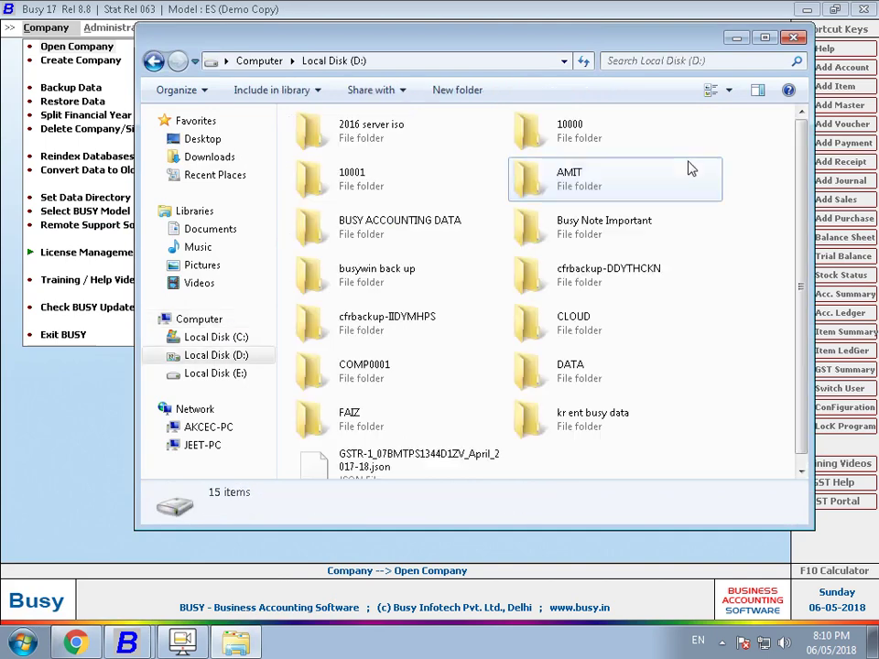
pyautogui.click(690, 167)
pyautogui.doubleClick(550, 417)
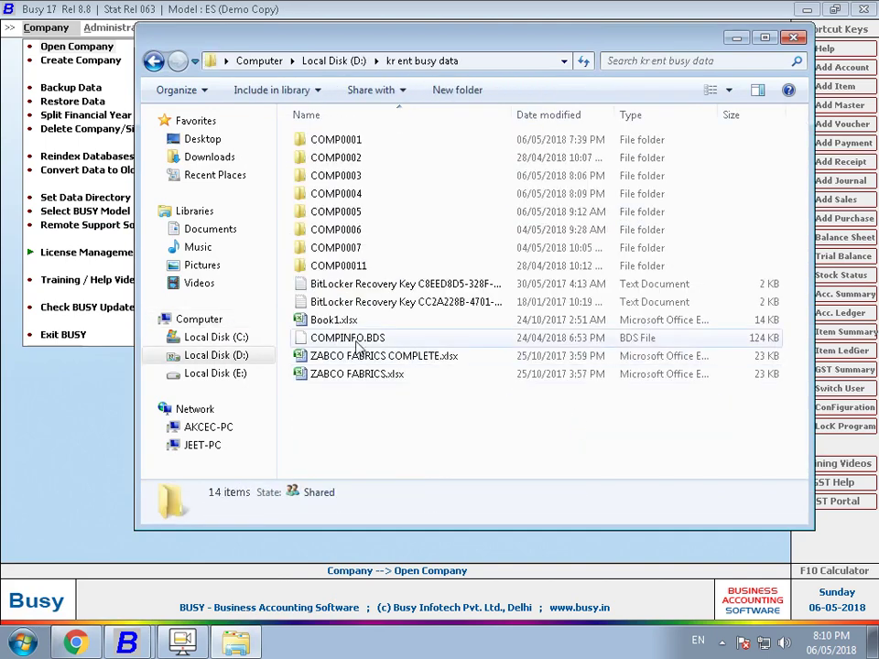
pyautogui.click(347, 142)
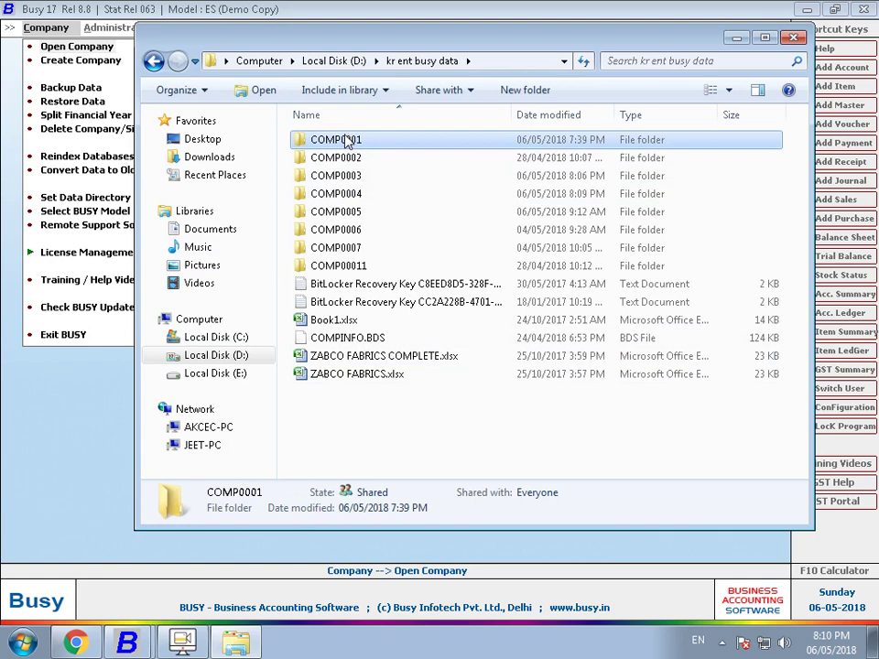
pyautogui.rightClick(347, 143)
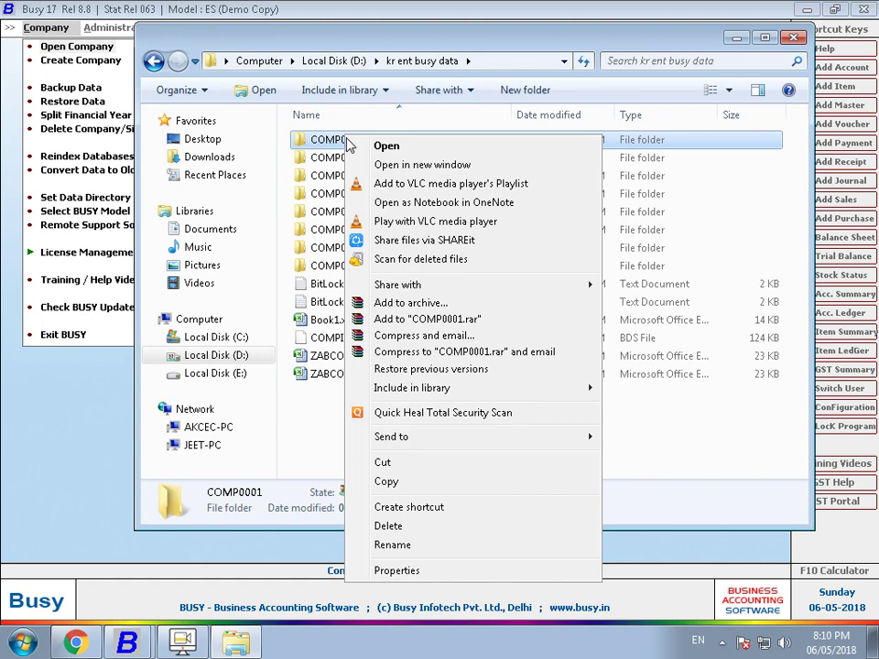
pyautogui.click(795, 38)
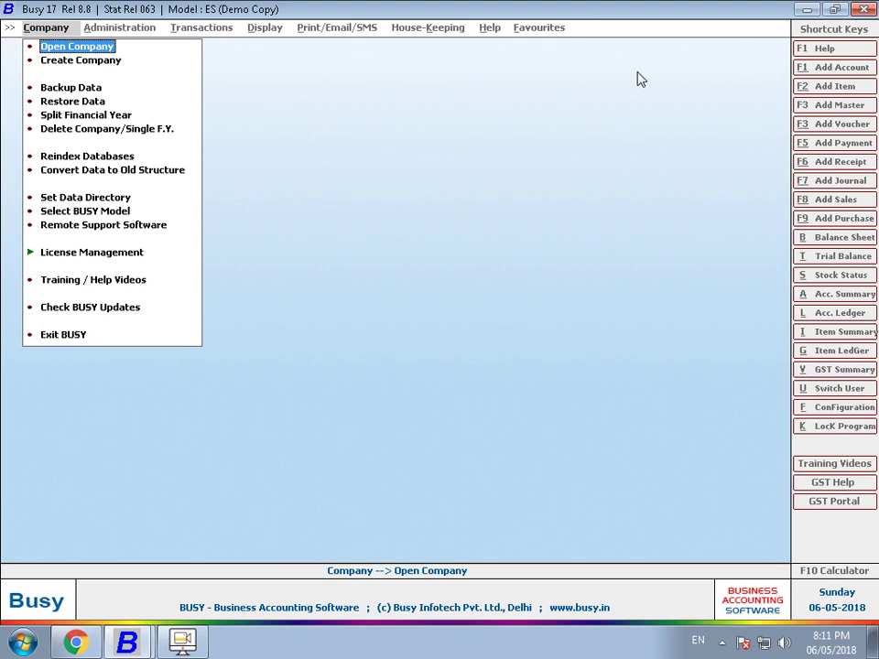
# - Open SABHARWAL TRADERS from the company list, upgrading its data without a backup
pyautogui.press('Return')
pyautogui.press('Down')
pyautogui.press('Down')
pyautogui.press('Down')
pyautogui.press('Down')
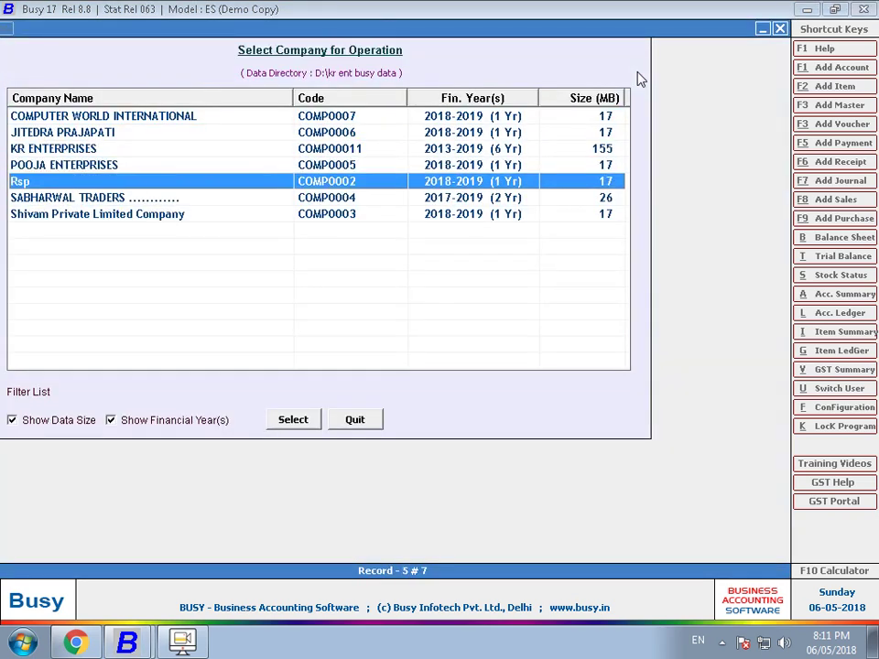
pyautogui.press('Down')
pyautogui.press('Return')
pyautogui.press('Right')
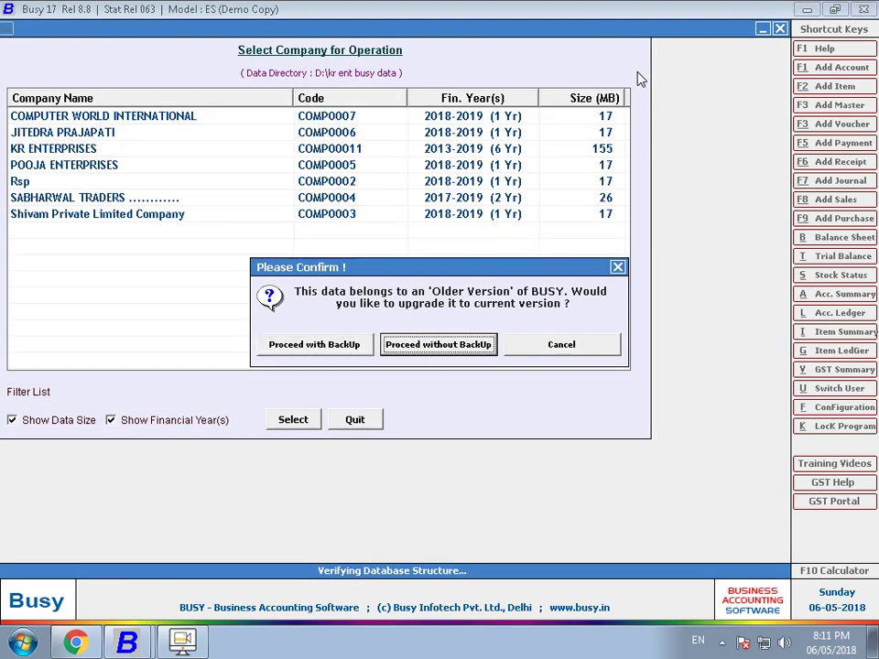
pyautogui.press('Return')
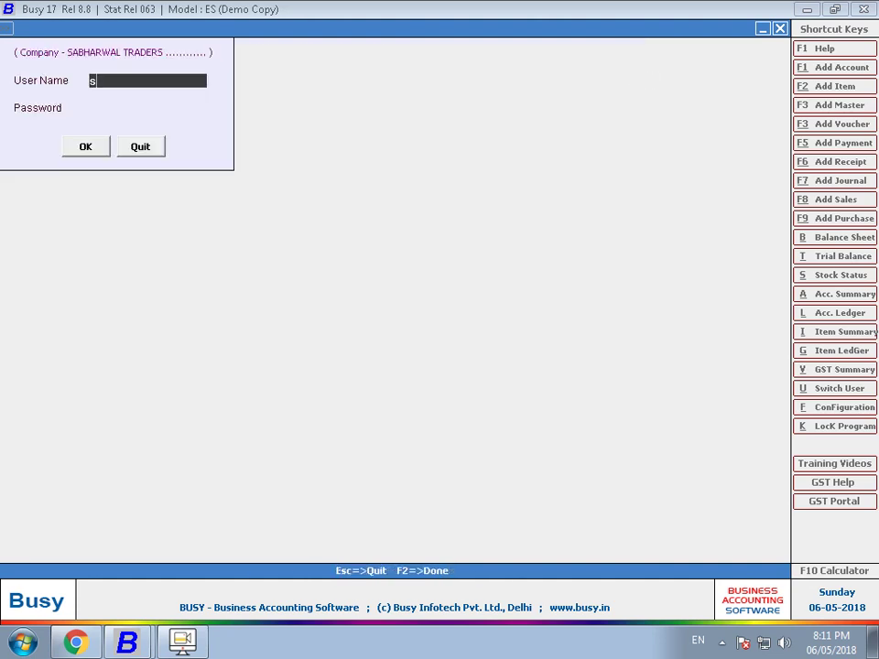
# - Sign in to the company with the user name and password
pyautogui.write('S')
pyautogui.press('Return')
pyautogui.press('Return')
pyautogui.write('Busy')
pyautogui.press('Return')
pyautogui.write('***')
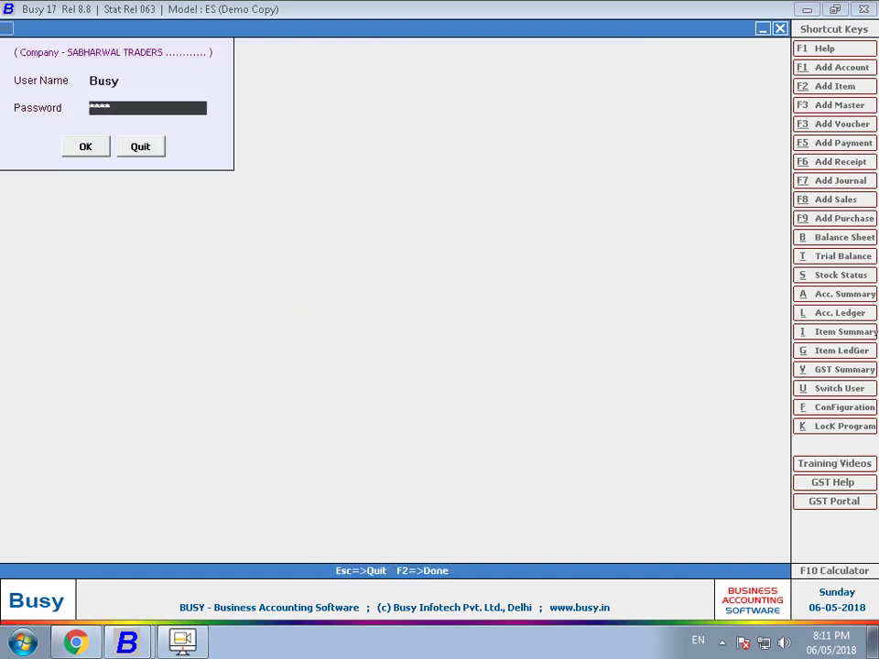
pyautogui.press('Return')
pyautogui.press('Down')
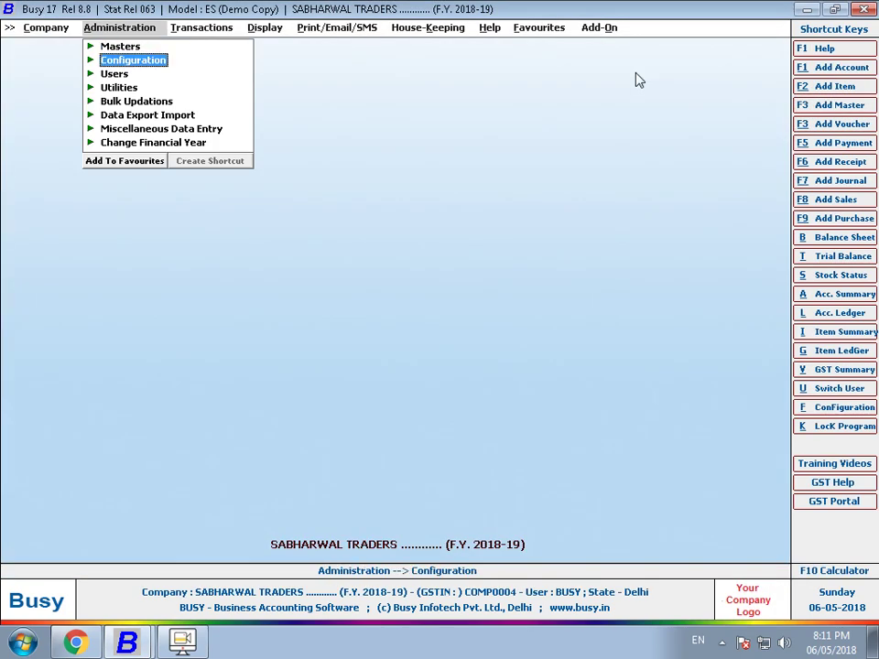
# - Open Backup Configuration from the Administration > Configuration list
pyautogui.press('Return')
pyautogui.press('Down')
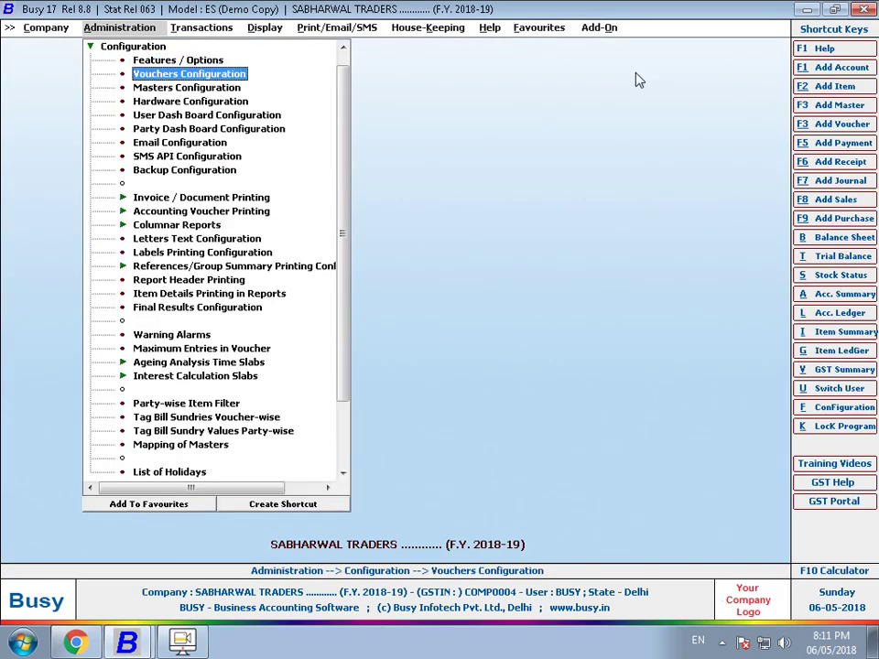
pyautogui.press('Down')
pyautogui.press('Down')
pyautogui.press('Down')
pyautogui.press('Down')
pyautogui.press('Down')
pyautogui.press('Down')
pyautogui.press('Down')
pyautogui.press('Down')
pyautogui.press('Down')
pyautogui.press('Down')
pyautogui.press('Down')
pyautogui.press('Down')
pyautogui.press('Down')
pyautogui.press('Up')
pyautogui.press('Up')
pyautogui.press('Up')
pyautogui.press('Up')
pyautogui.press('Up')
pyautogui.press('Up')
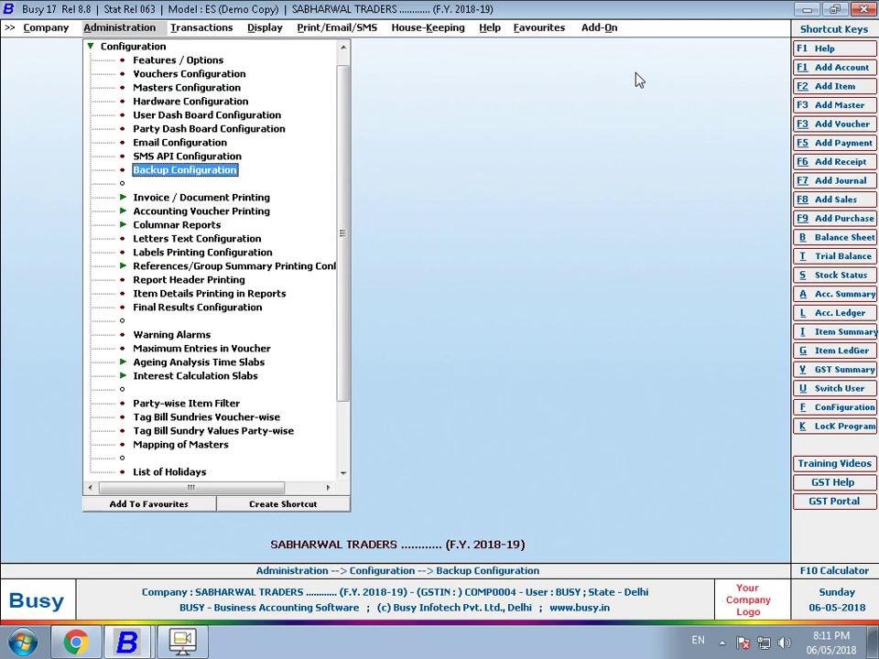
pyautogui.press('Return')
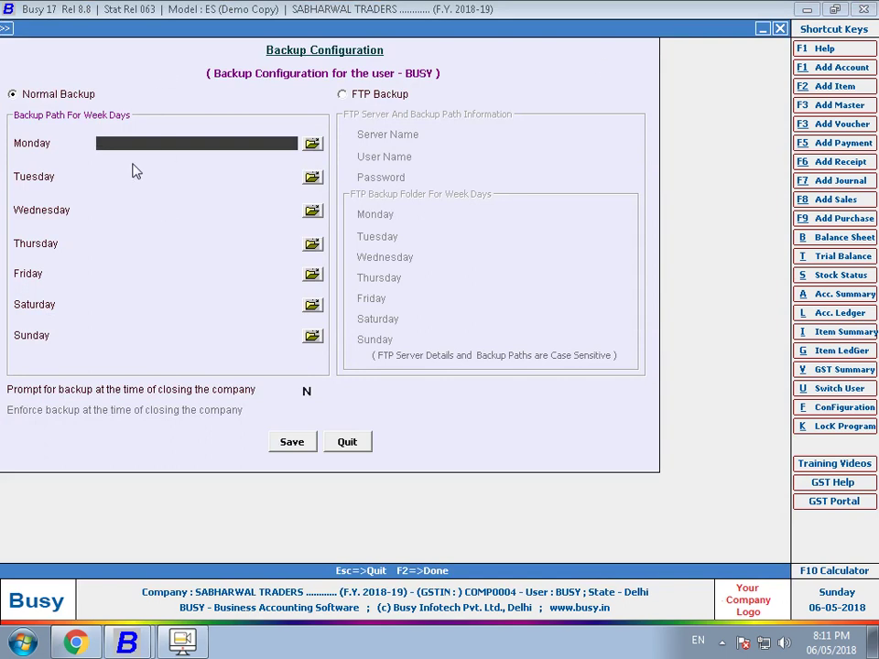
# - Enter d:\data\backup\mon as the Monday backup path and create the missing folder
pyautogui.write('d:\\data\\backup]')
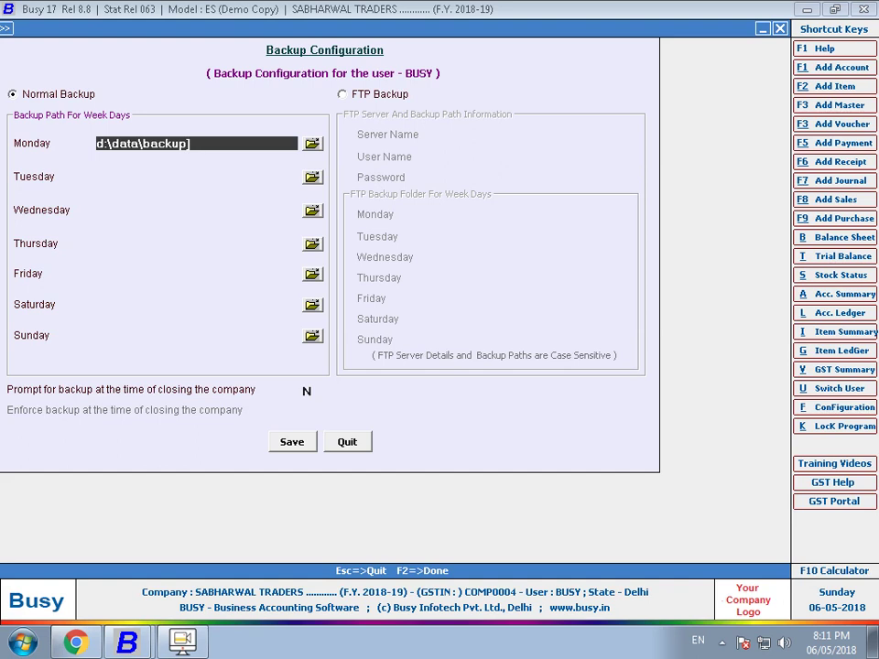
pyautogui.press('BackSpace')
pyautogui.write('\\mon')
pyautogui.press('Return')
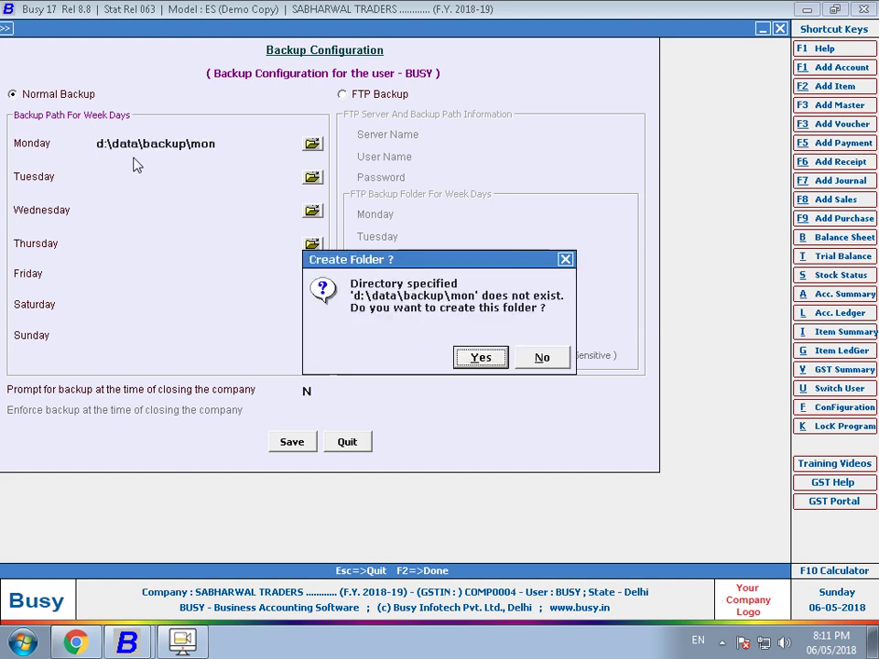
pyautogui.press('Return')
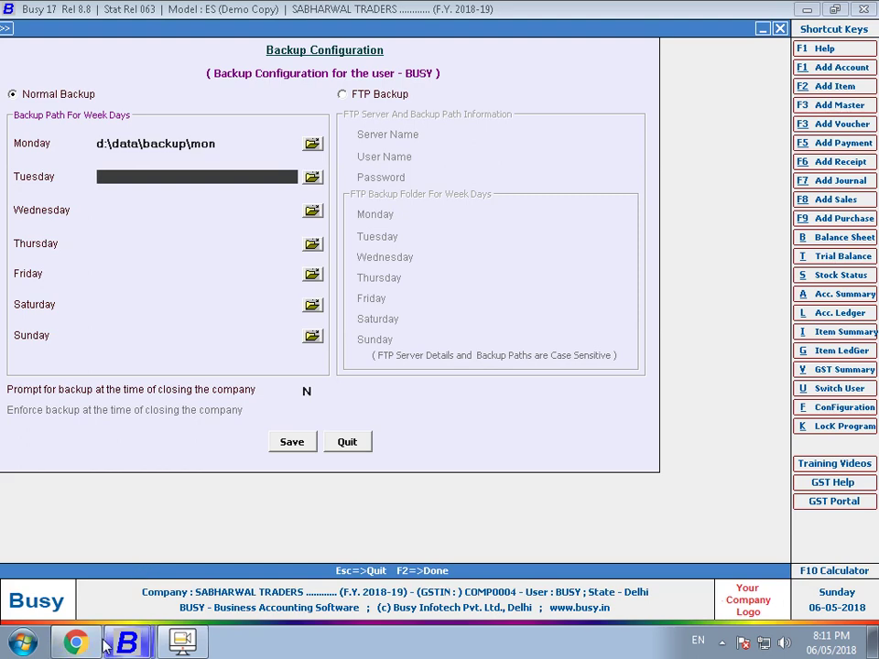
pyautogui.press('super+e')
# - Check D:\DATA\backup in Explorer, then return to the Monday path in Backup Configuration
pyautogui.doubleClick(683, 162)
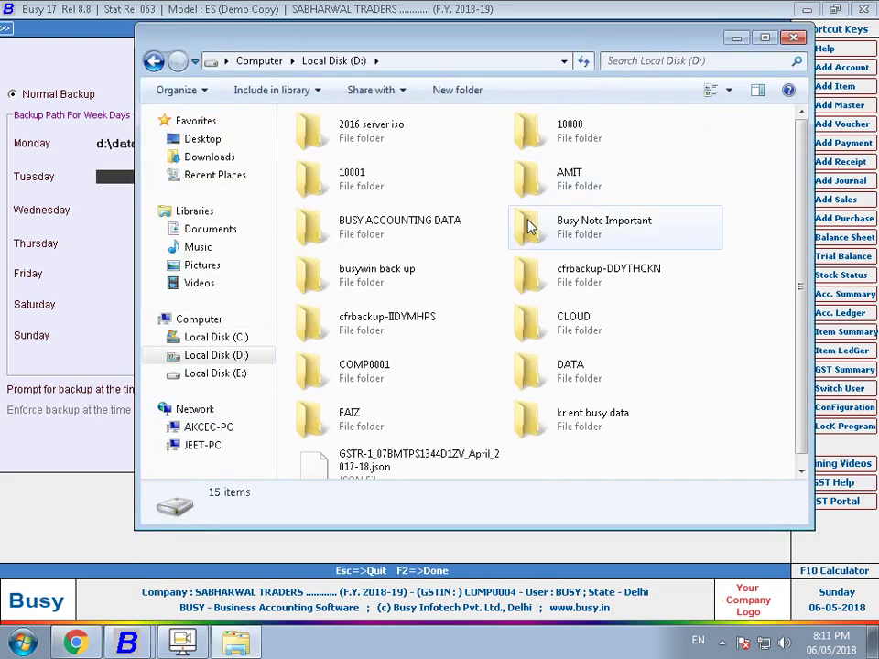
pyautogui.doubleClick(584, 383)
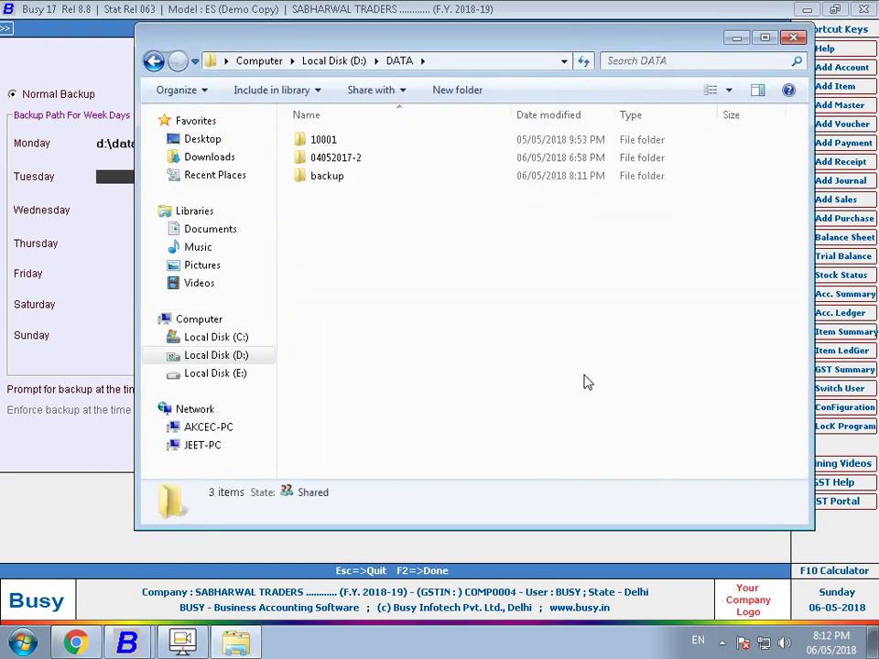
pyautogui.doubleClick(360, 180)
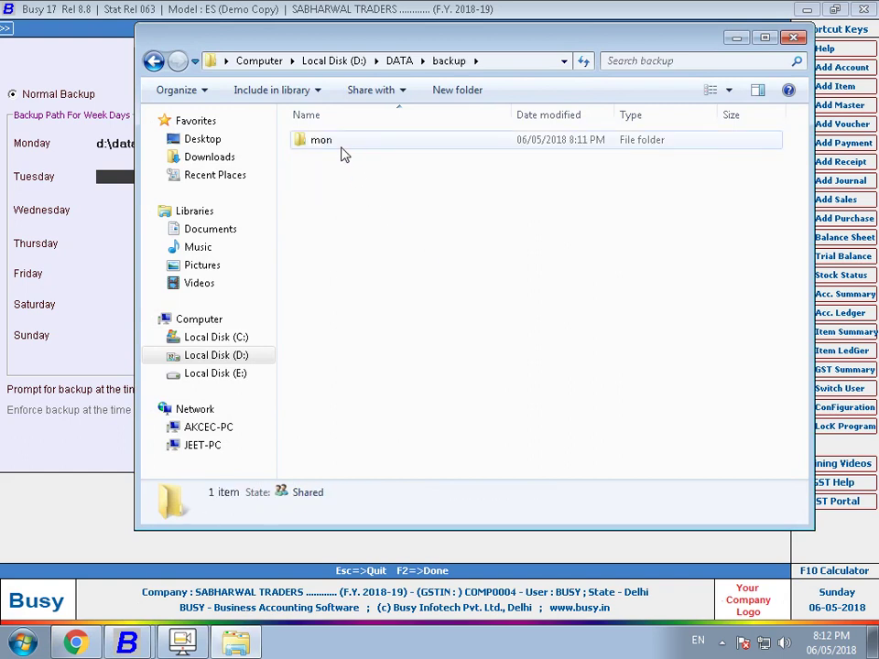
pyautogui.click(89, 254)
pyautogui.click(237, 143)
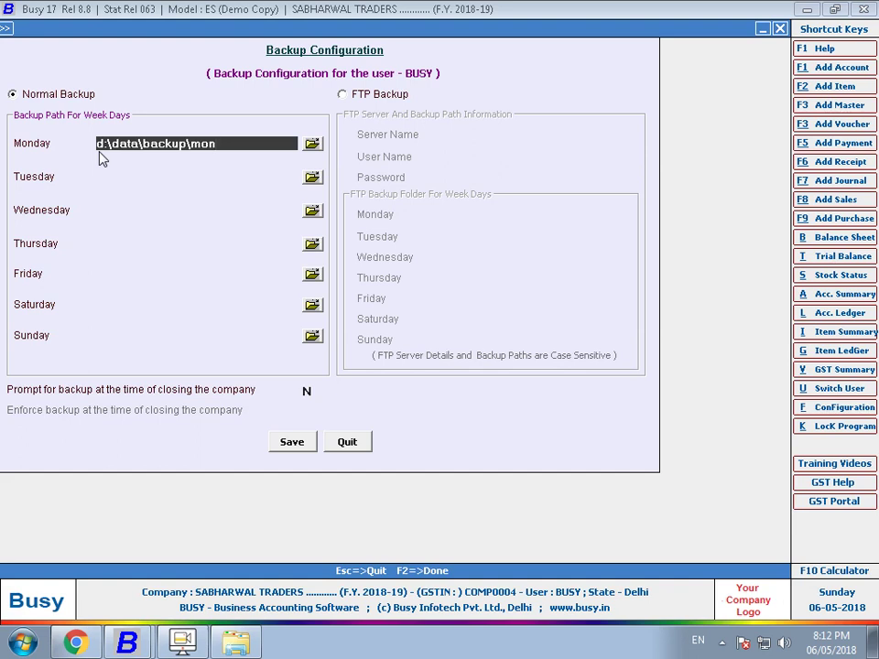
# - Copy the Monday path d:\data\backup\mon into the Tuesday through Sunday fields
pyautogui.moveTo(219, 144); pyautogui.dragTo(5, 96)
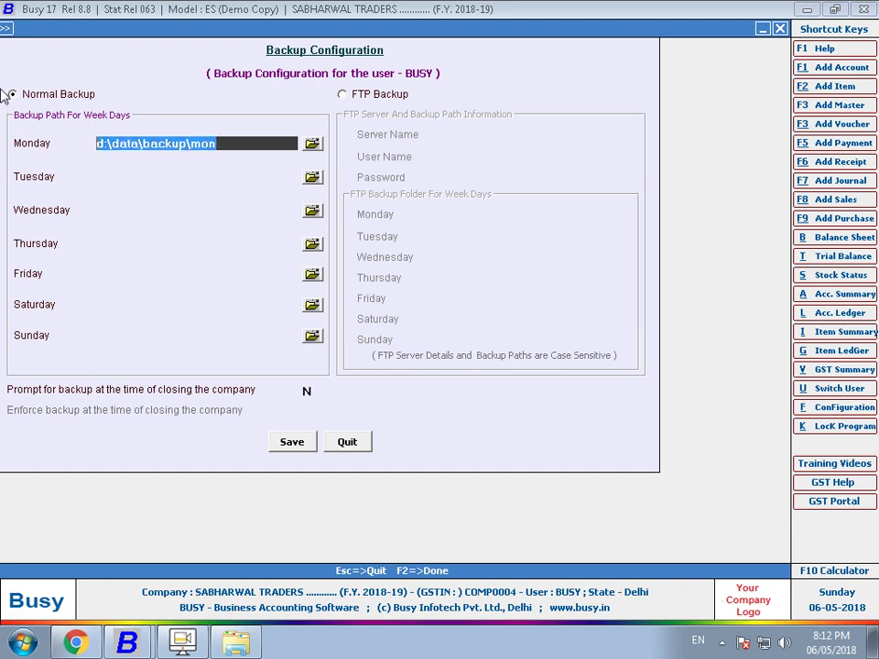
pyautogui.hotkey('ctrl', 'c')
pyautogui.click(120, 179)
pyautogui.hotkey('ctrl', 'v')
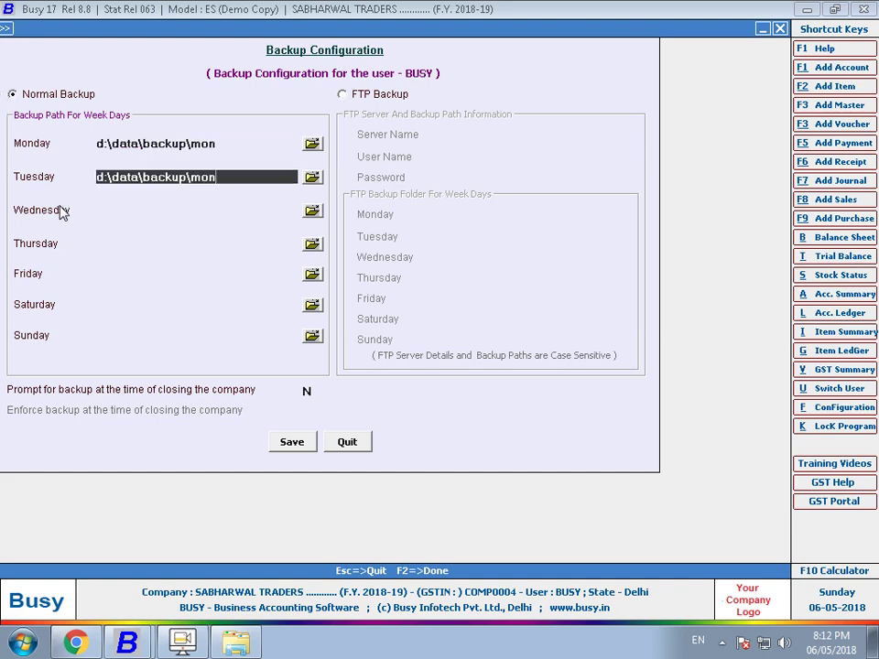
pyautogui.press('Return')
pyautogui.hotkey('ctrl', 'v')
pyautogui.press('Return')
pyautogui.hotkey('ctrl', 'v')
pyautogui.press('Return')
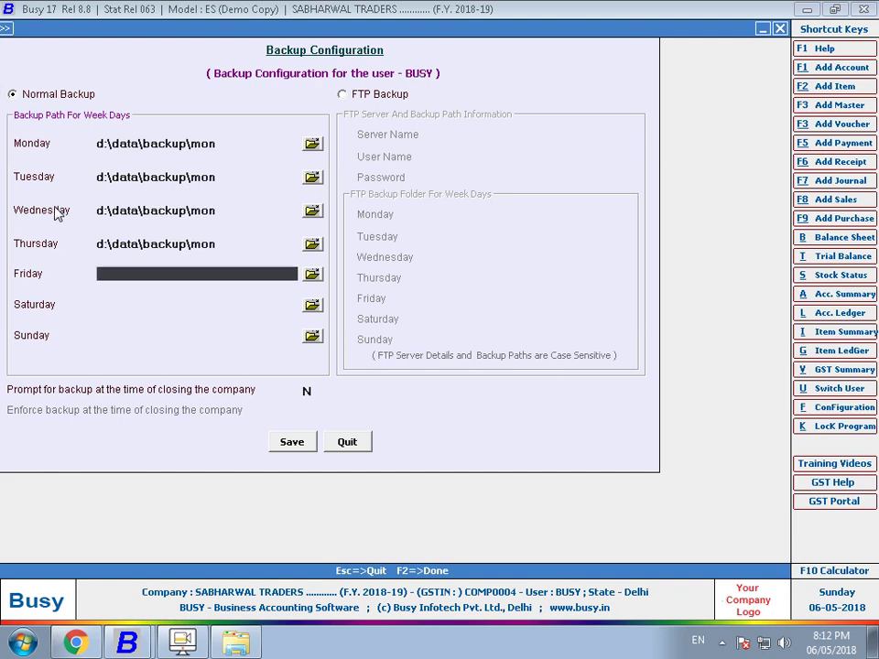
pyautogui.hotkey('ctrl', 'v')
pyautogui.press('Return')
pyautogui.hotkey('ctrl', 'v')
pyautogui.press('Return')
pyautogui.hotkey('ctrl', 'v')
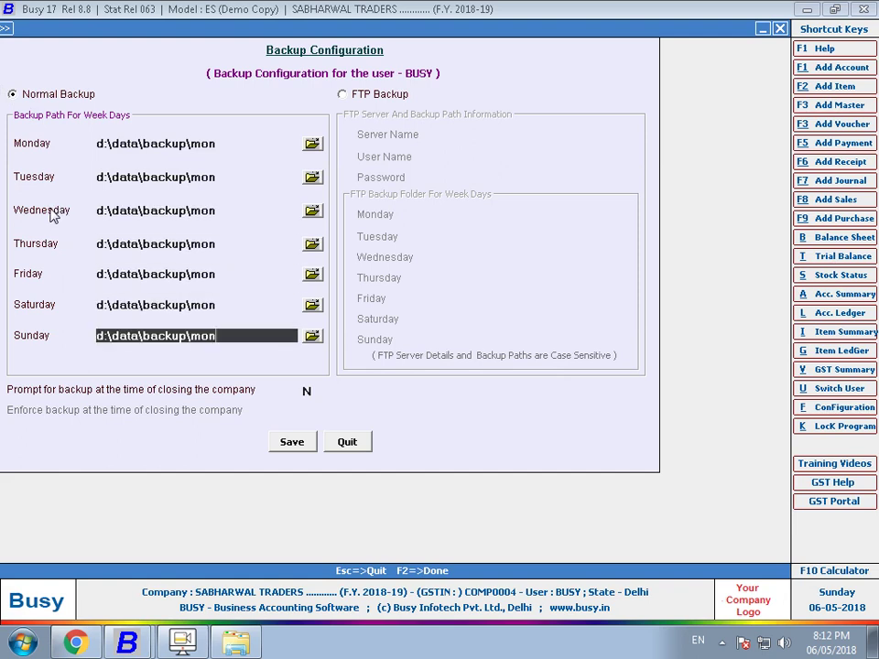
# - Change the Tuesday, Wednesday and Thursday path endings to tue, wed and thur, creating the folders
pyautogui.click(239, 182)
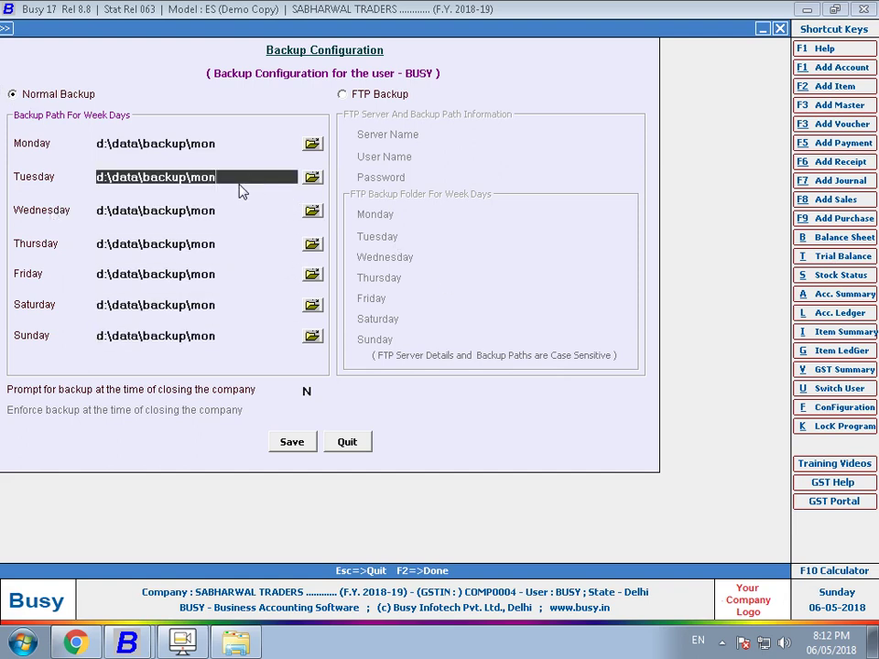
pyautogui.press('BackSpace')
pyautogui.press('BackSpace')
pyautogui.press('BackSpace')
pyautogui.write('tue')
pyautogui.press('Return')
pyautogui.press('BackSpace')
pyautogui.press('BackSpace')
pyautogui.press('BackSpace')
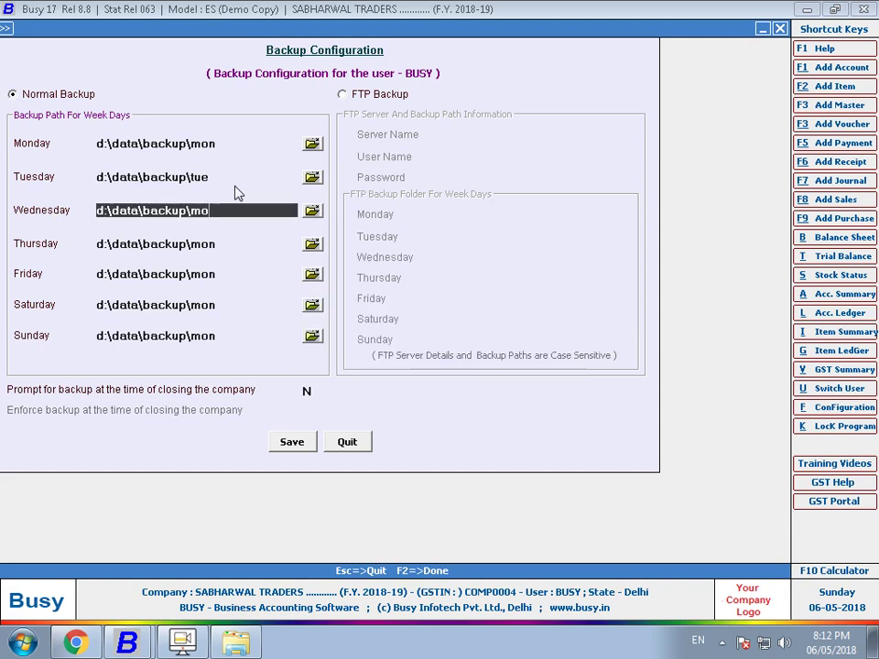
pyautogui.write('wed')
pyautogui.press('Return')
pyautogui.press('Return')
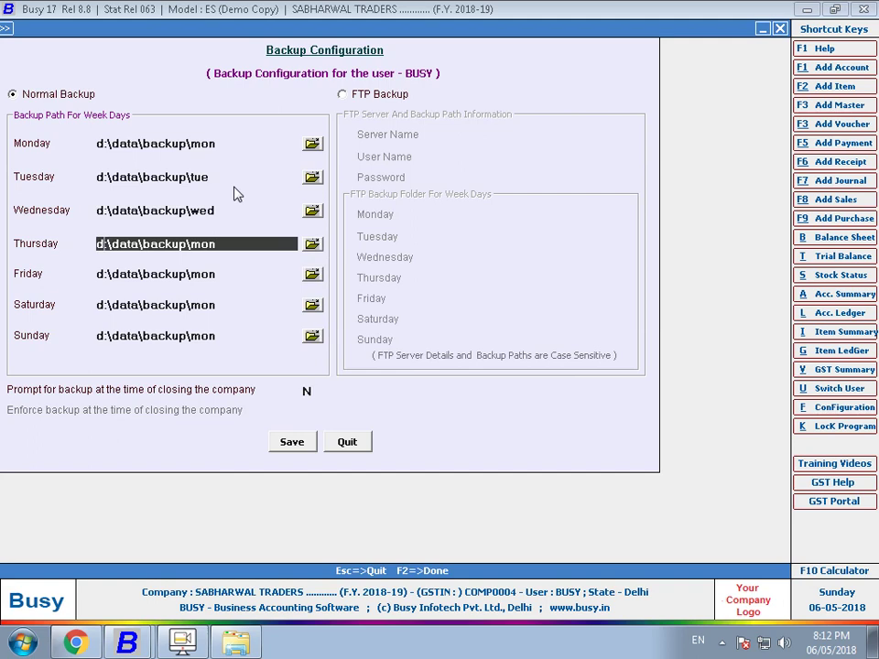
pyautogui.press('BackSpace')
pyautogui.press('BackSpace')
pyautogui.press('BackSpace')
pyautogui.write('thur')
pyautogui.press('Return')
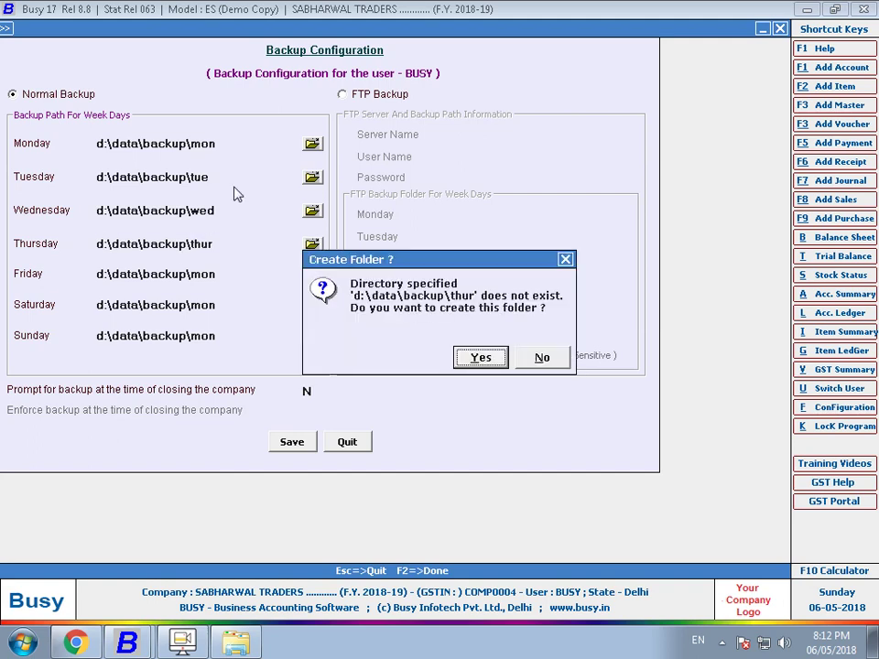
pyautogui.press('Return')
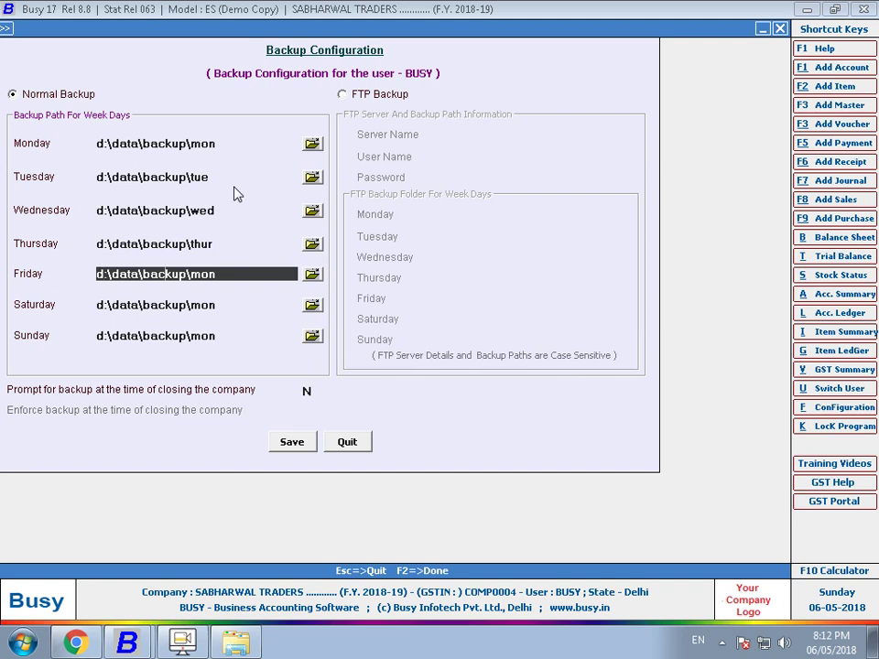
# - Change the Friday, Saturday and Sunday path endings to fri, sat and sun, creating the folders
pyautogui.press('BackSpace')
pyautogui.press('BackSpace')
pyautogui.press('BackSpace')
pyautogui.write('fri')
pyautogui.press('Return')
pyautogui.press('Return')
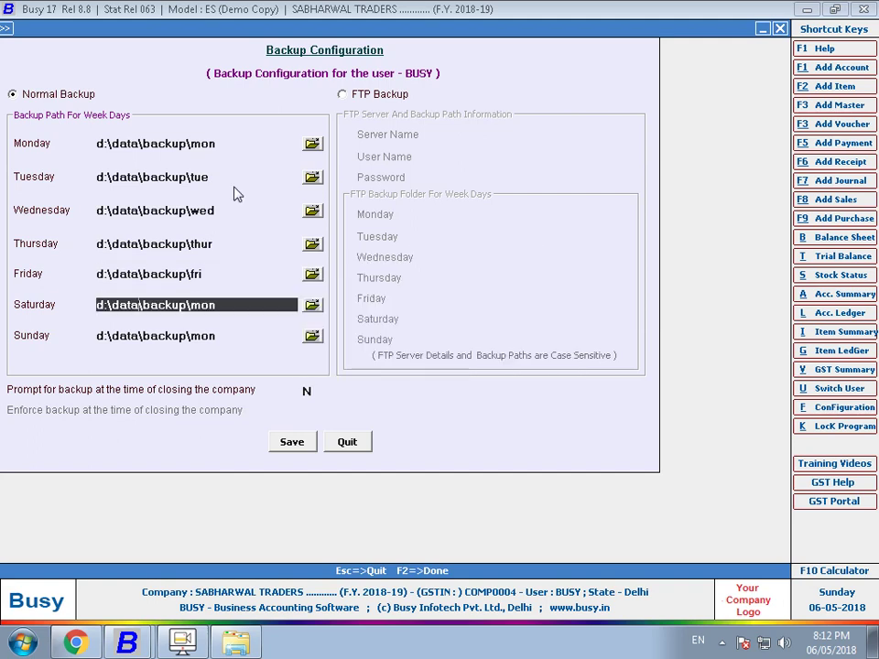
pyautogui.press('BackSpace')
pyautogui.press('BackSpace')
pyautogui.press('BackSpace')
pyautogui.write('sat')
pyautogui.press('Return')
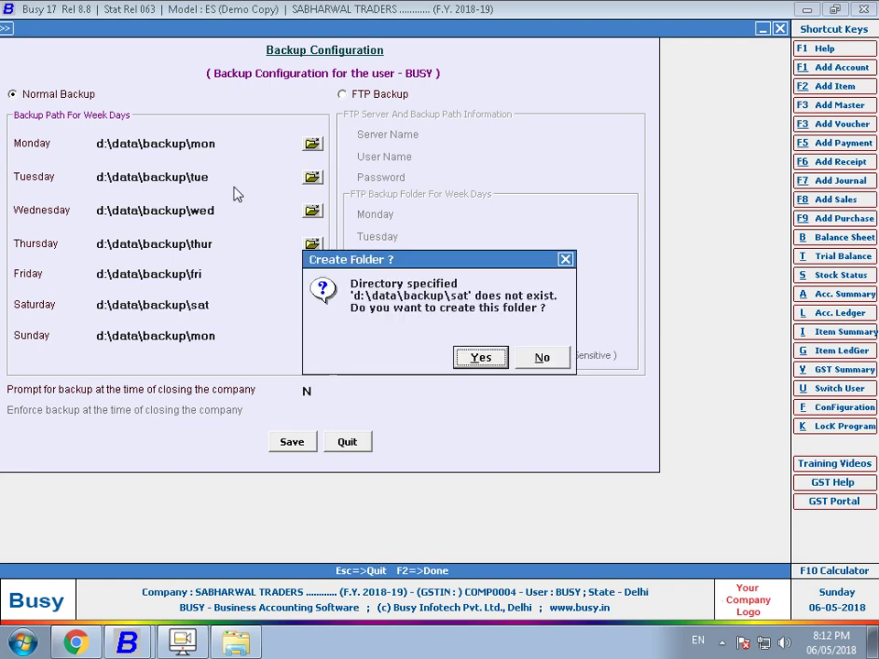
pyautogui.press('Return')
pyautogui.press('BackSpace')
pyautogui.press('BackSpace')
pyautogui.press('BackSpace')
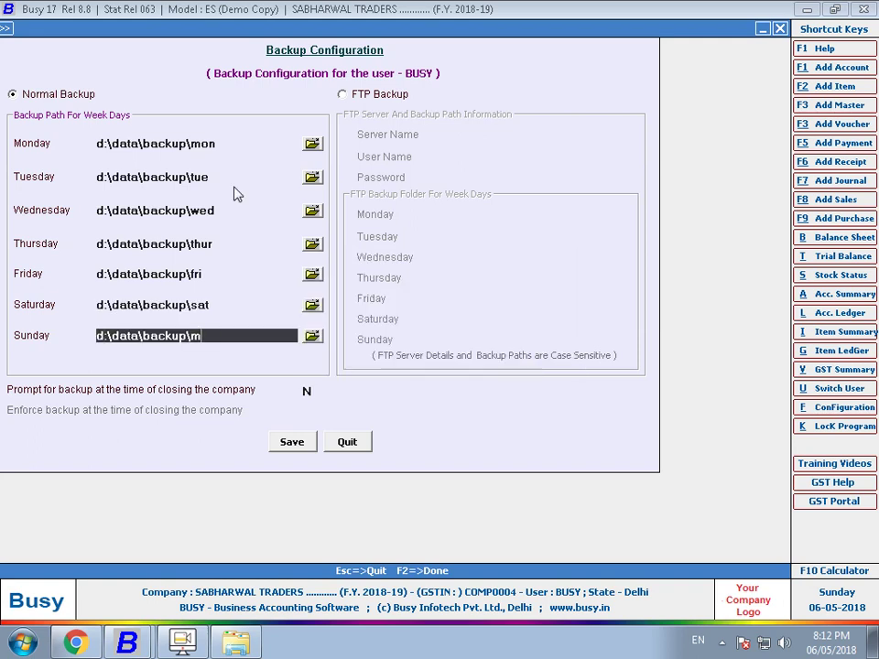
pyautogui.write('sun')
pyautogui.press('Return')
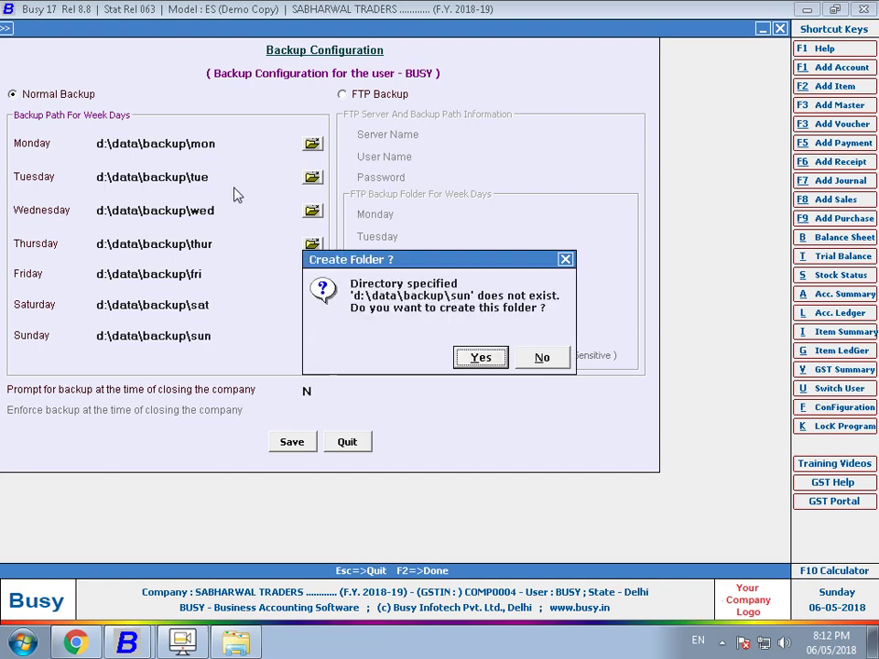
pyautogui.press('Return')
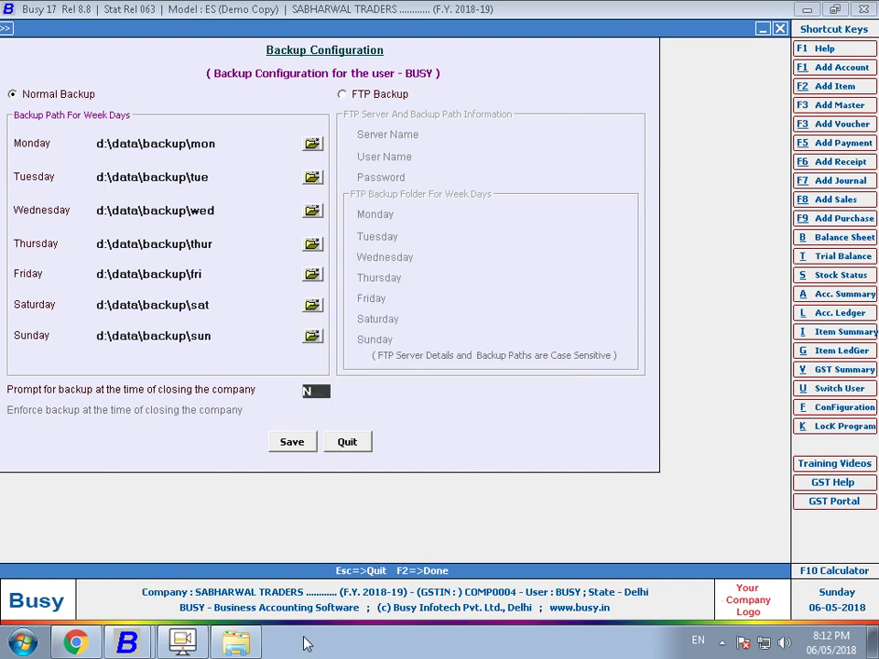
# - Check the new day folders in the backup folder, then return to Sunday's path
pyautogui.click(236, 641)
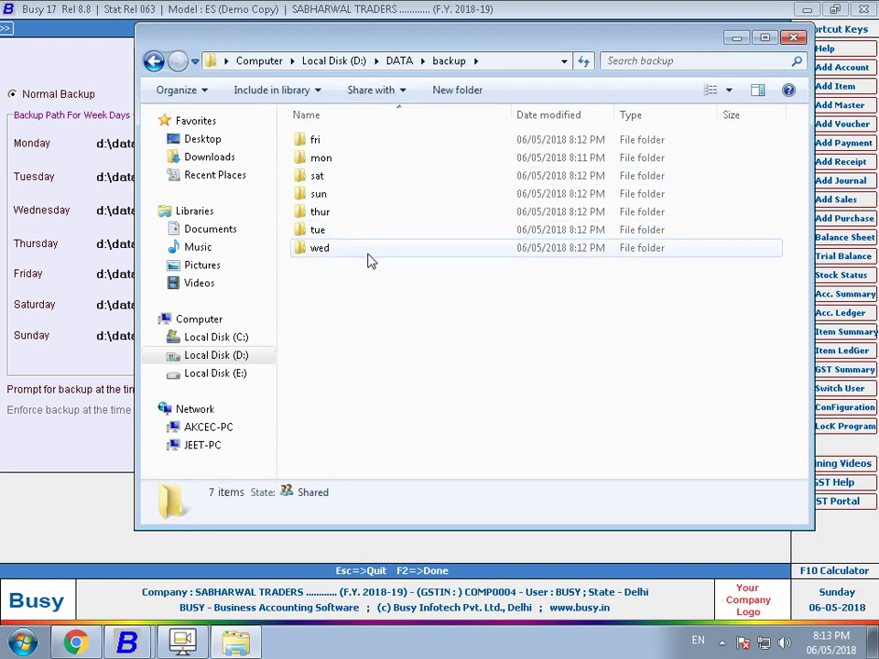
pyautogui.click(127, 355)
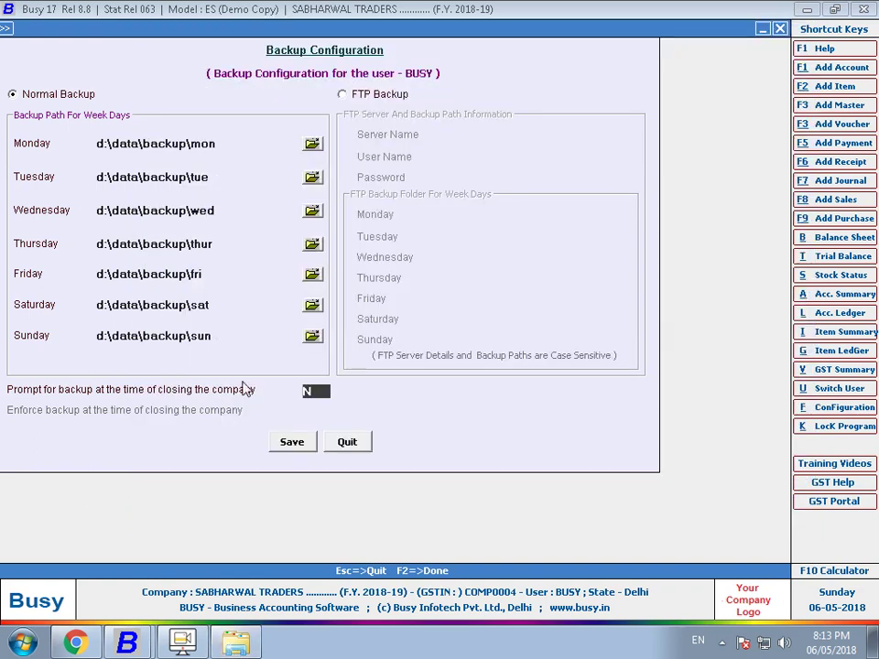
pyautogui.click(241, 336)
# - Change Sunday's path to d:\data\backup\sun1, creating the folder, and set Prompt for backup to Y
pyautogui.write('1')
pyautogui.press('Return')
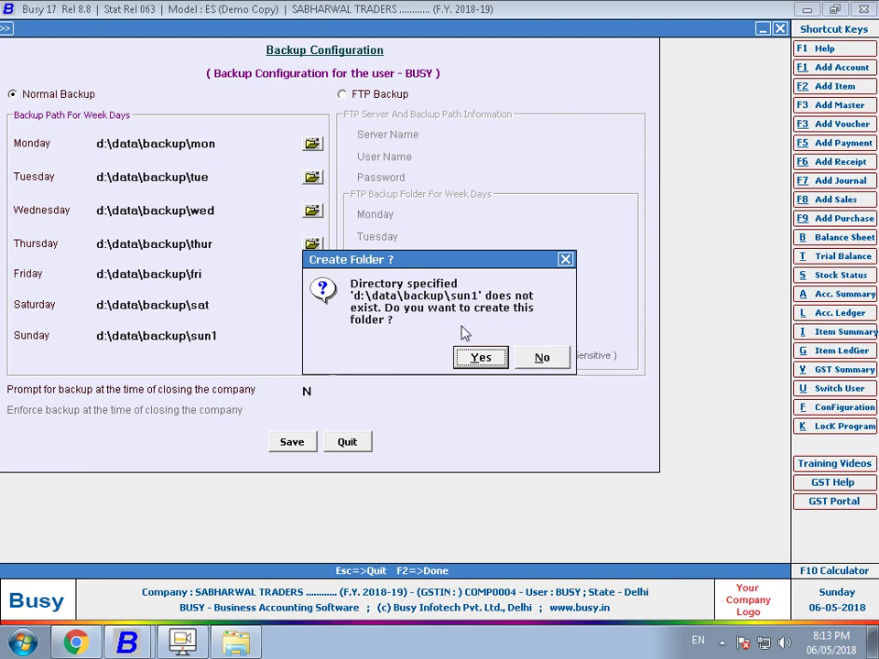
pyautogui.press('Return')
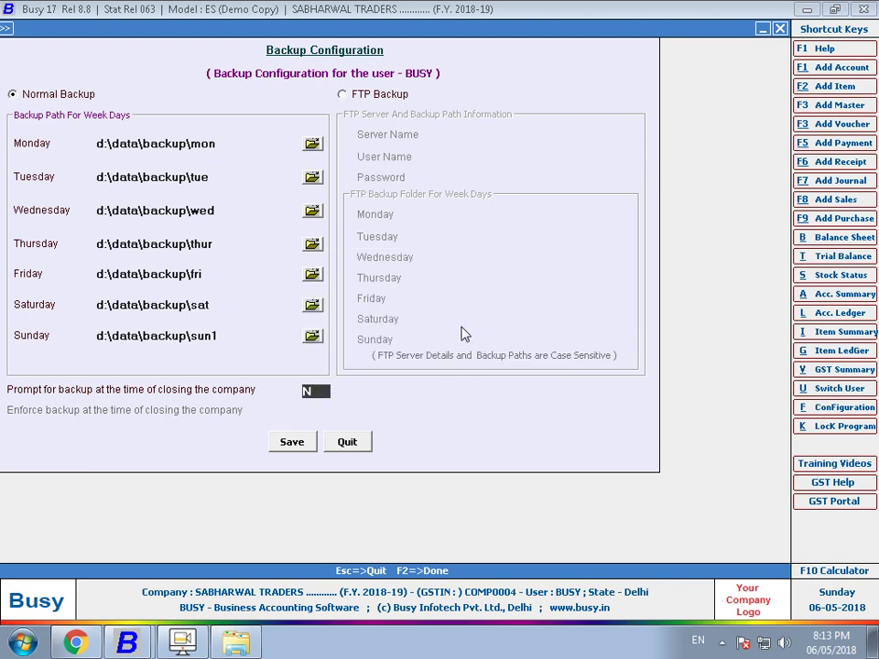
pyautogui.click(249, 643)
pyautogui.click(251, 645)
pyautogui.press('y')
pyautogui.press('Return')
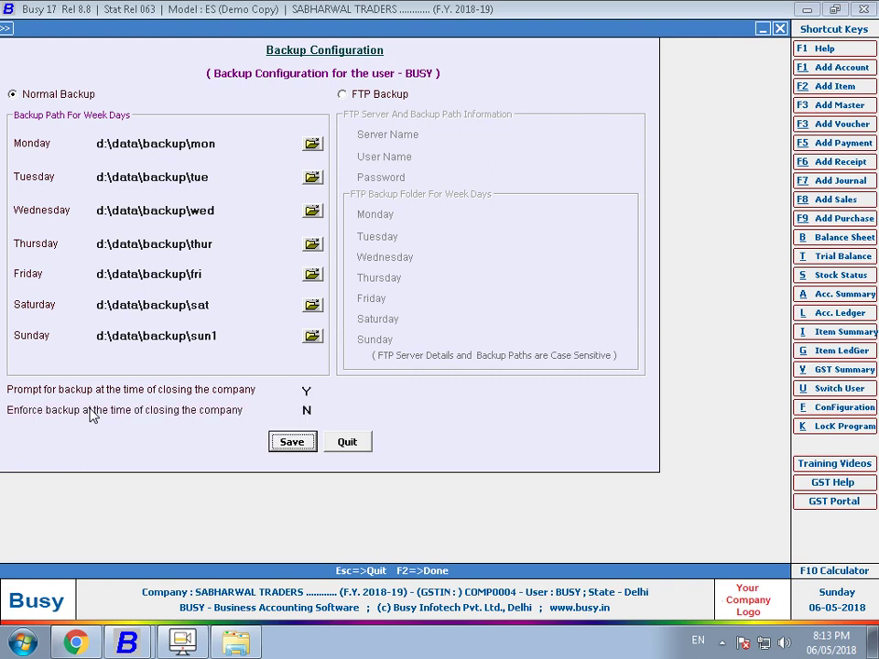
# - Save the configuration and close SABHARWAL TRADERS with a backup to d:\data\backup\sun1
pyautogui.press('Return')
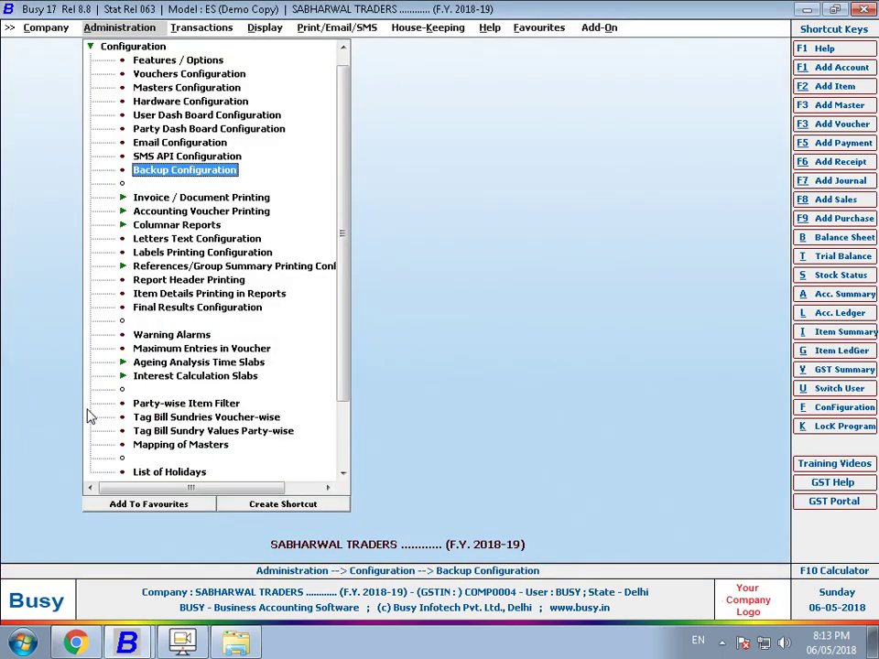
pyautogui.press('Escape')
pyautogui.press('Escape')
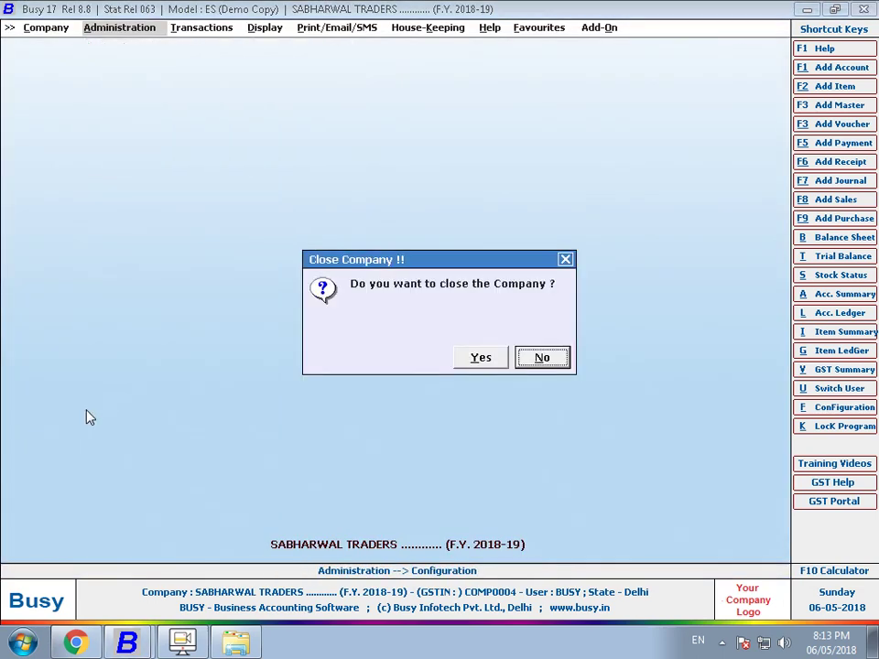
pyautogui.press('Left')
pyautogui.press('Return')
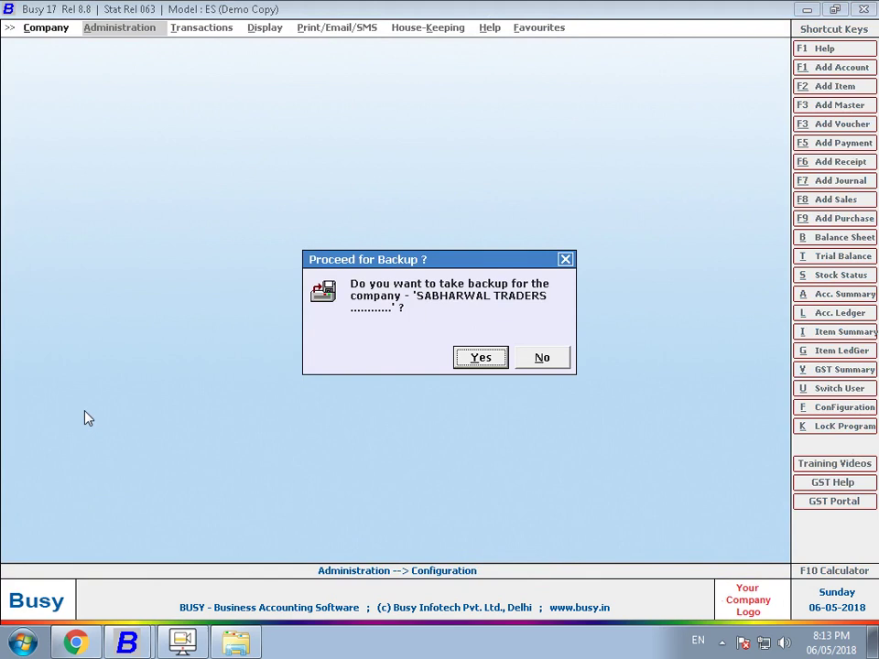
pyautogui.press('Return')
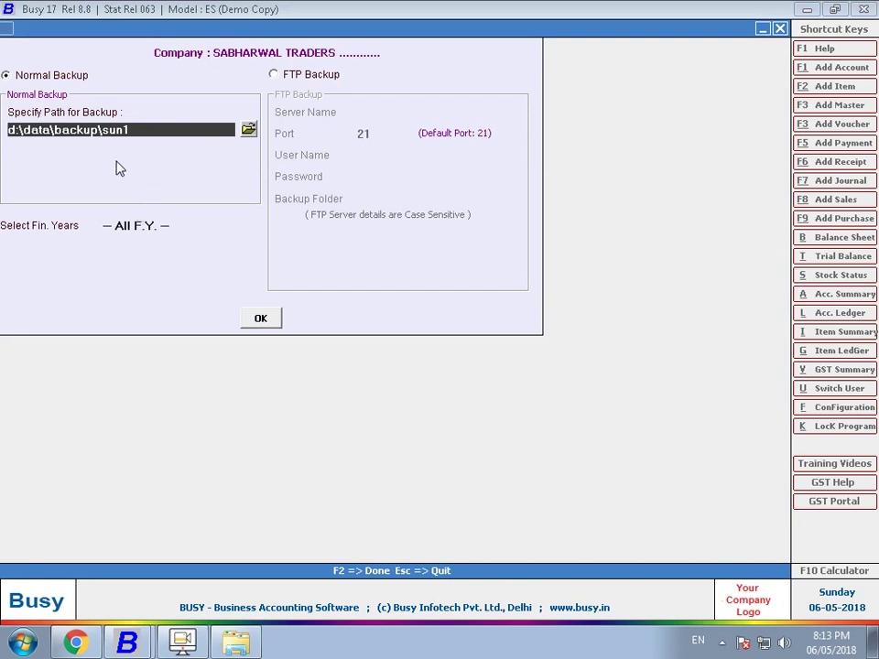
pyautogui.press('Return')
pyautogui.press('Return')
pyautogui.press('Return')
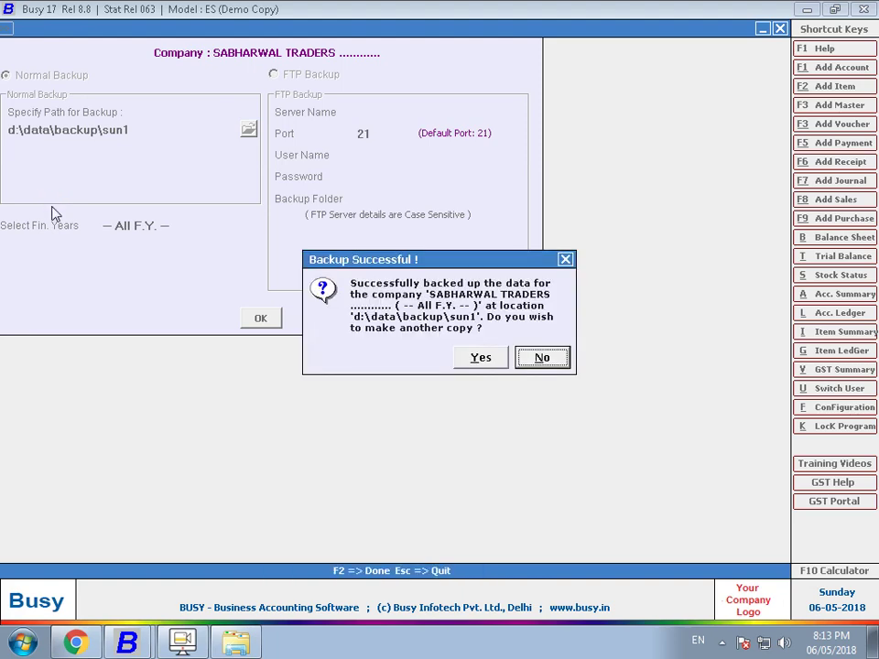
pyautogui.press('Return')
pyautogui.press('Return')
pyautogui.press('Down')
pyautogui.press('Down')
pyautogui.press('Down')
pyautogui.press('Down')
pyautogui.press('Down')
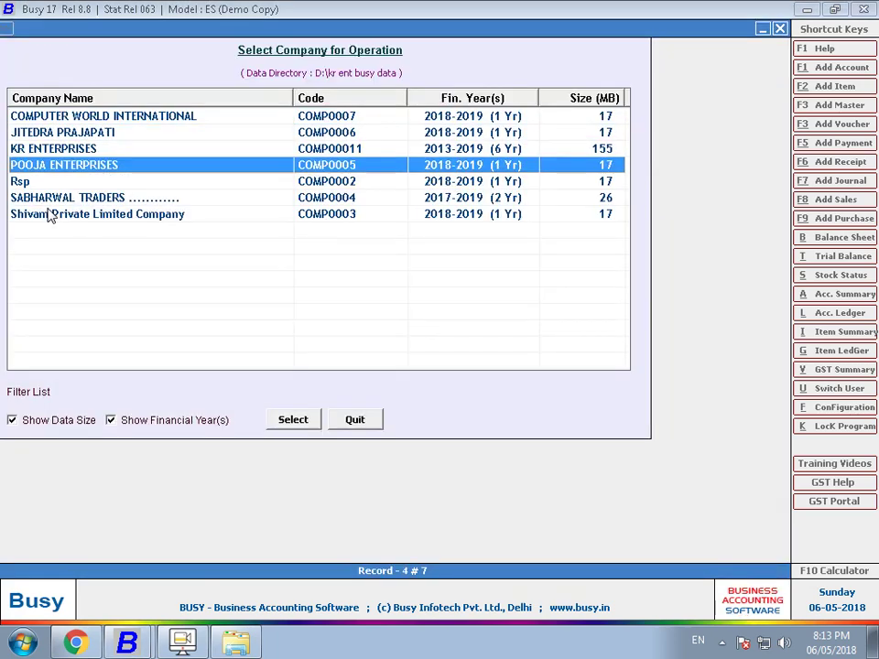
# - Log in to SABHARWAL TRADERS, then close it again with a backup to d:\data\backup\sun1
pyautogui.press('Return')
pyautogui.write('busy')
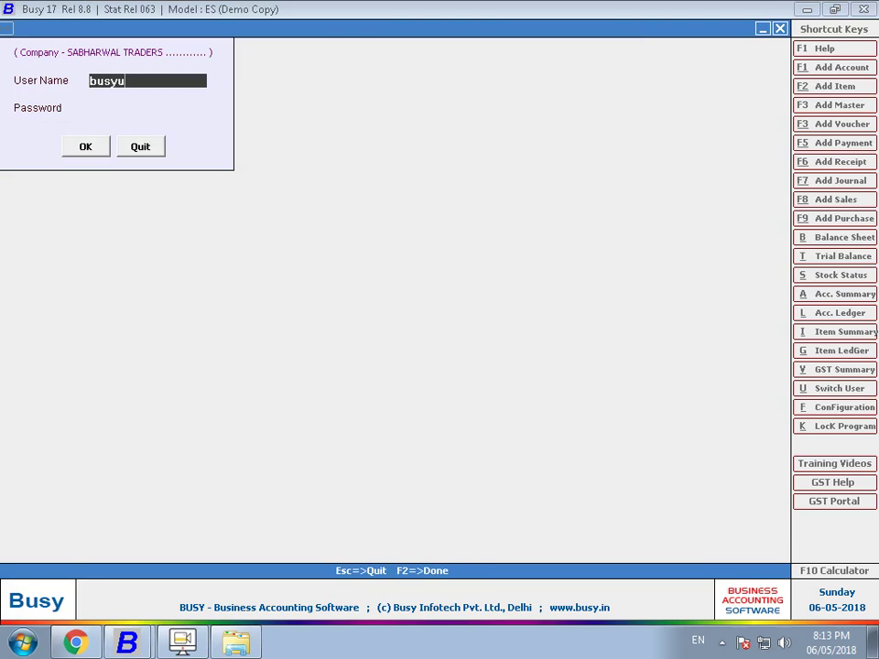
pyautogui.press('Return')
pyautogui.write('busy')
pyautogui.press('Return')
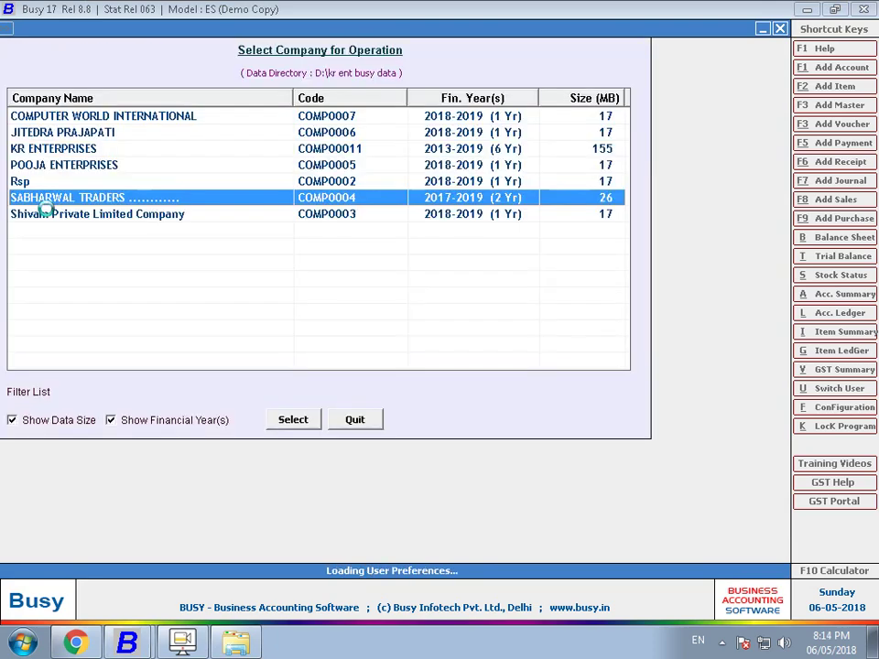
pyautogui.press('Escape')
pyautogui.press('Escape')
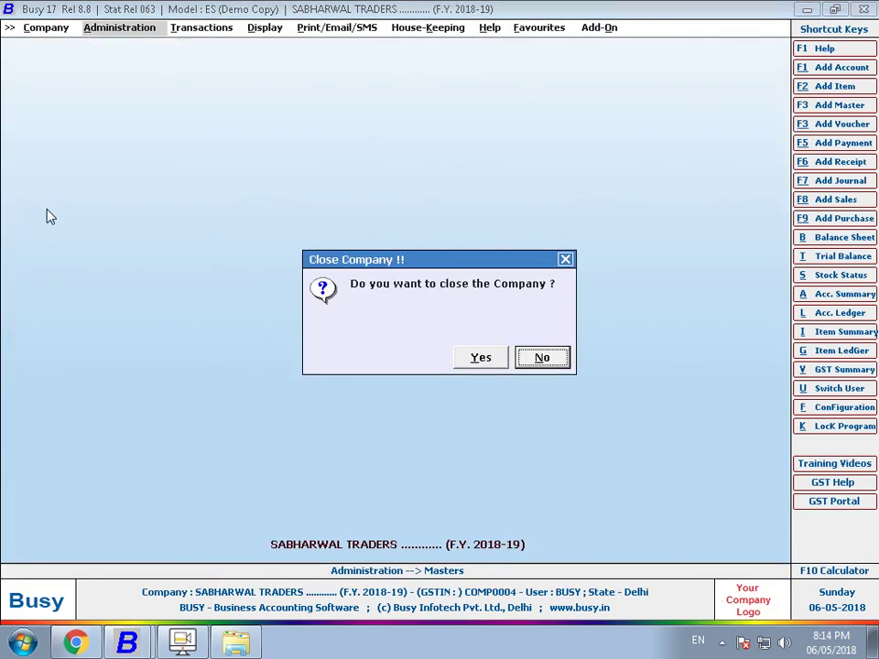
pyautogui.press('y')
pyautogui.press('y')
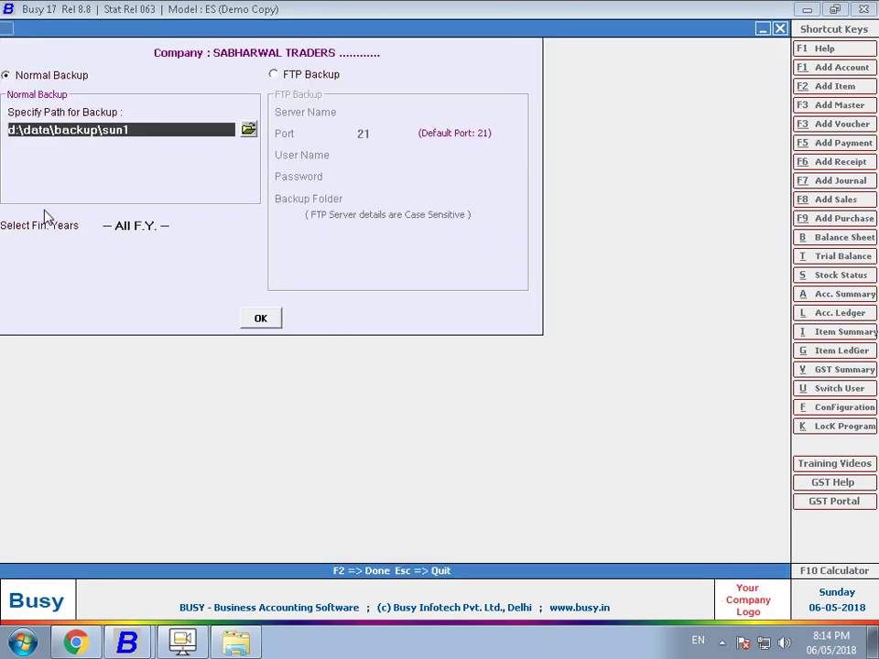
pyautogui.press('Return')
pyautogui.press('Return')
pyautogui.press('Return')
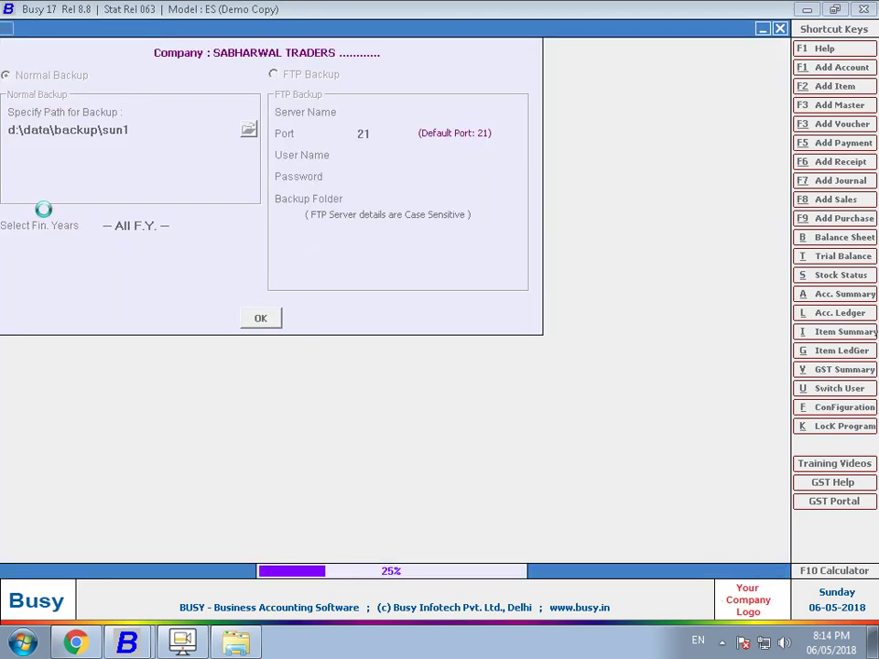
pyautogui.press('n')
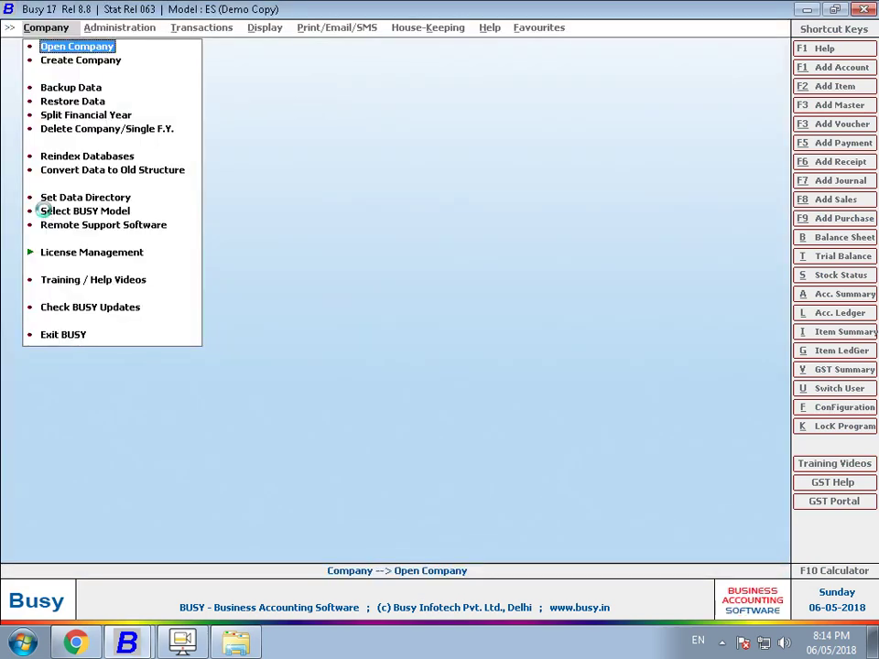
# - Reopen SABHARWAL TRADERS from the company list and enter the login user name
pyautogui.press('Return')
pyautogui.press('Down')
pyautogui.press('Down')
pyautogui.press('Down')
pyautogui.press('Down')
pyautogui.press('Down')
pyautogui.press('Return')
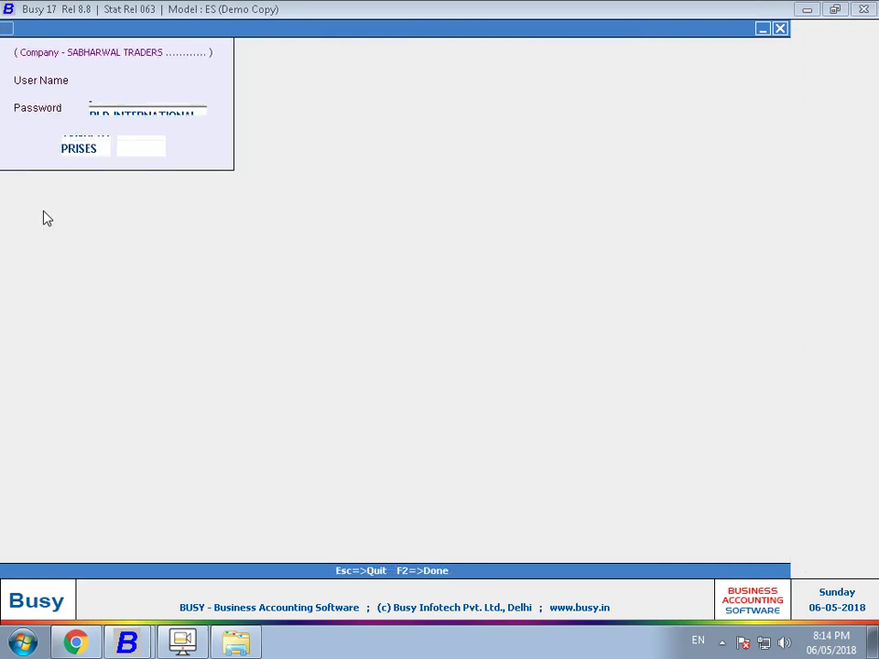
pyautogui.write('Busy')
pyautogui.press('Return')
pyautogui.press('Return')
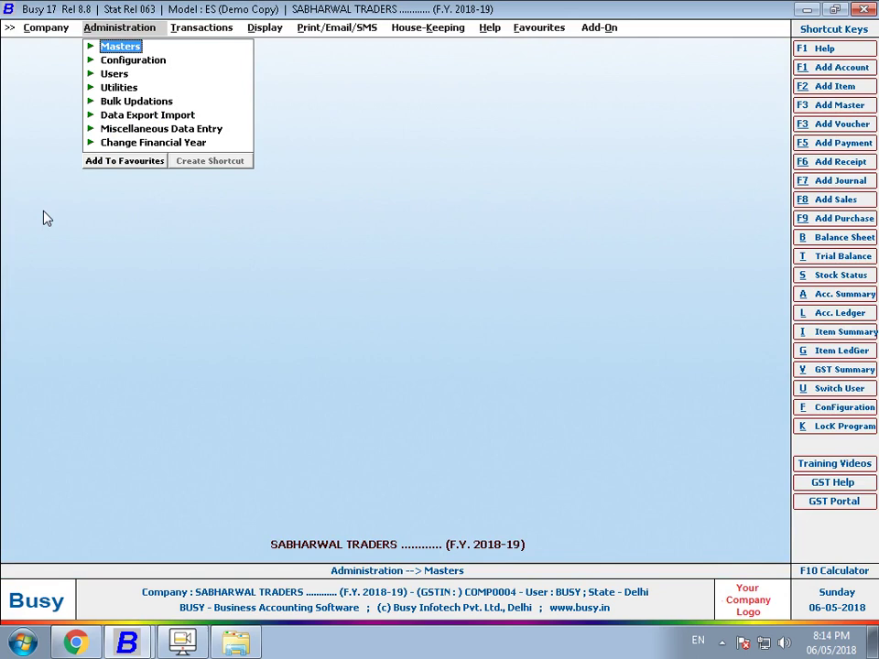
# - Finish logging in and open Backup Configuration under Administration > Configuration
pyautogui.press('Return')
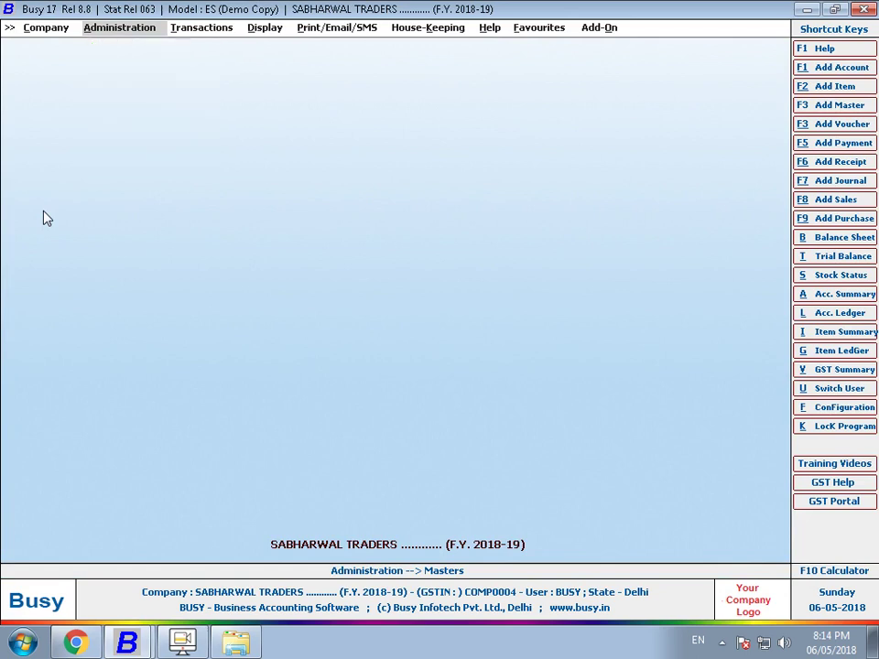
pyautogui.press('Down')
pyautogui.press('Down')
pyautogui.press('Return')
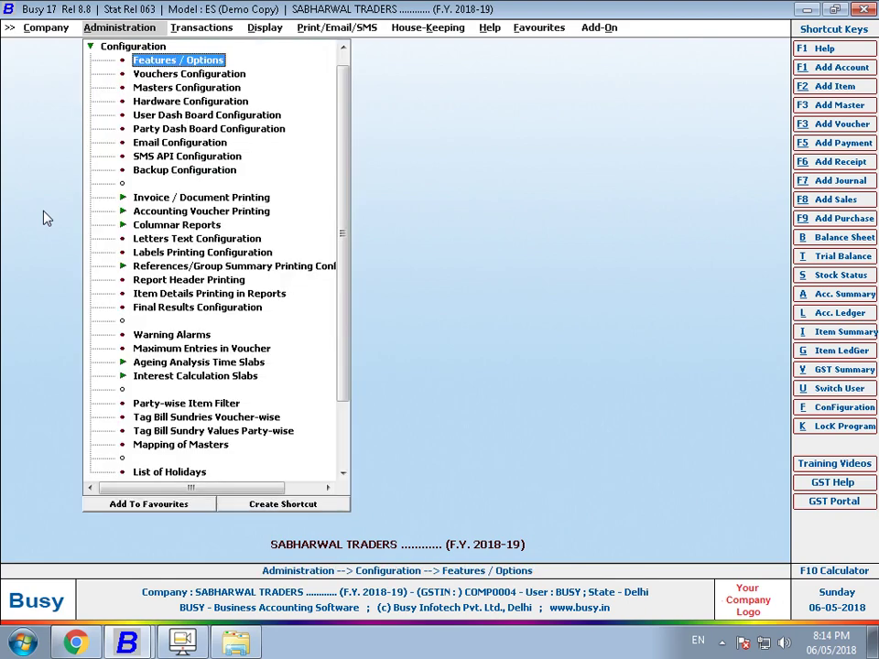
pyautogui.press('Down')
pyautogui.press('Down')
pyautogui.press('Down')
pyautogui.press('Down')
pyautogui.press('Down')
pyautogui.press('Down')
pyautogui.press('Down')
pyautogui.press('Down')
pyautogui.press('Return')
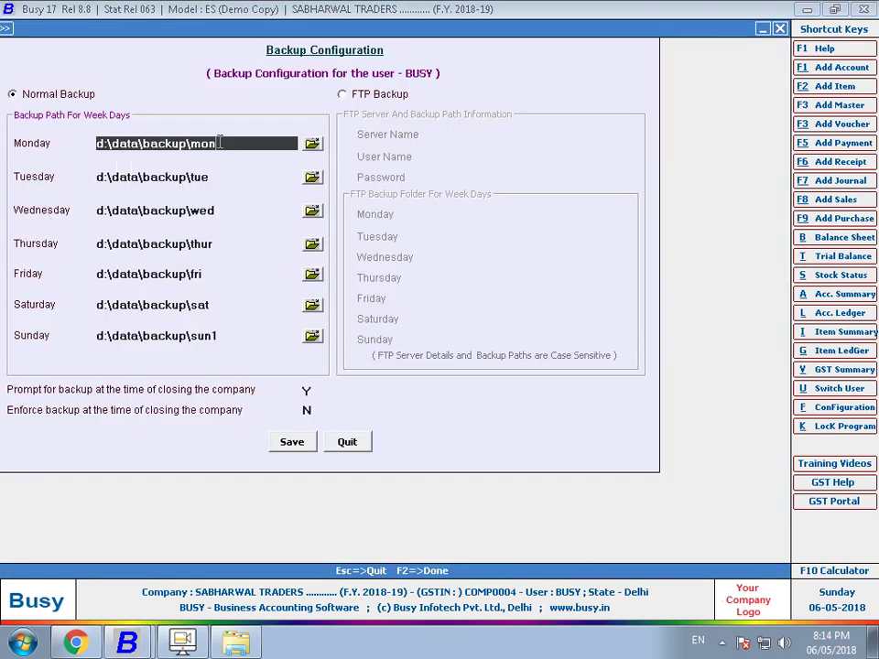
# - Move past the weekday paths and set Enforce backup on closing to Y
pyautogui.moveTo(240, 179); pyautogui.dragTo(108, 157)
pyautogui.press('Return')
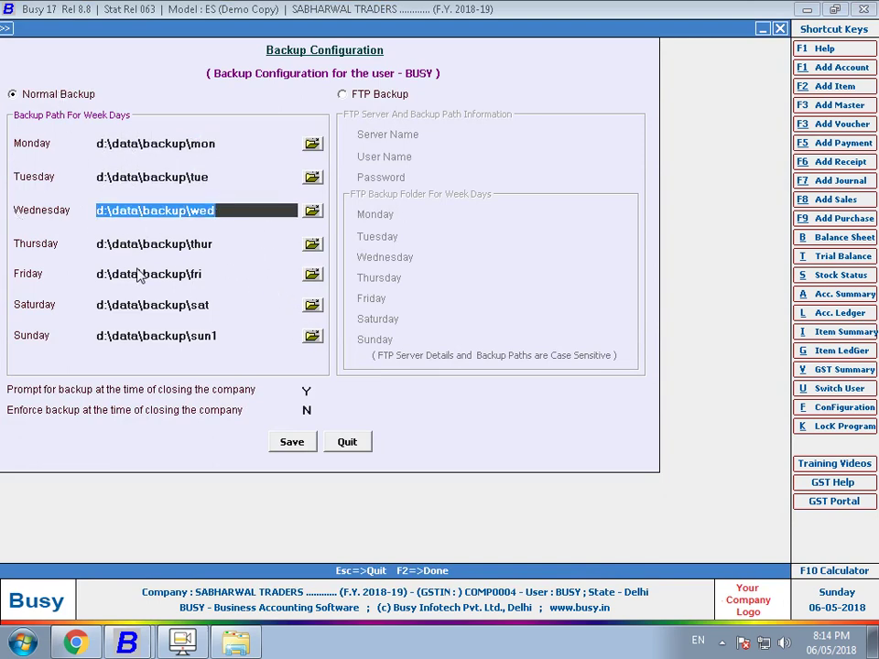
pyautogui.press('Return')
pyautogui.press('Return')
pyautogui.press('Return')
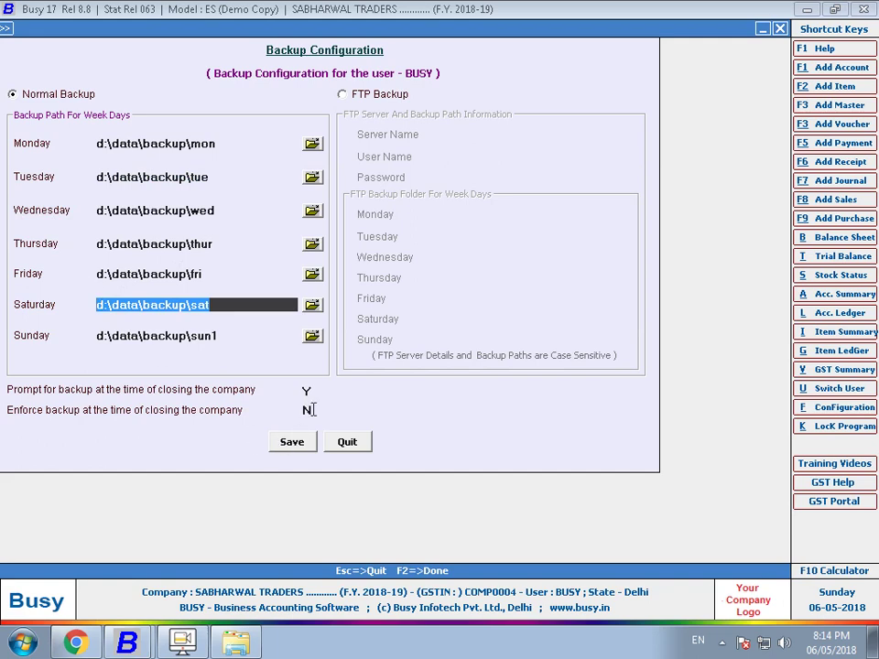
pyautogui.click(310, 413)
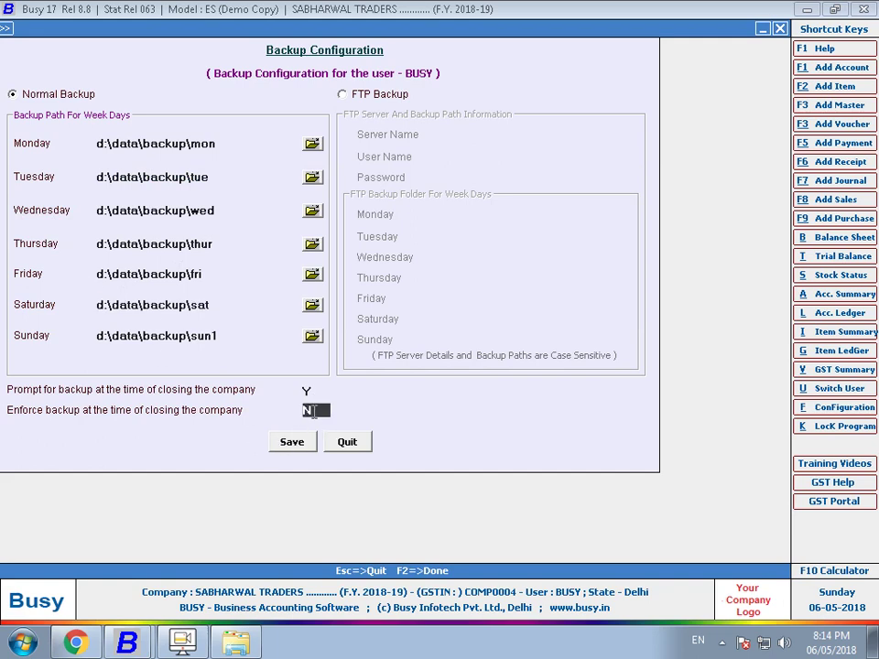
pyautogui.write('y')
# - Save the backup settings and close the SABHARWAL TRADERS company
pyautogui.press('Return')
pyautogui.press('F2')
pyautogui.hotkey('alt', 'c')
pyautogui.press('Return')
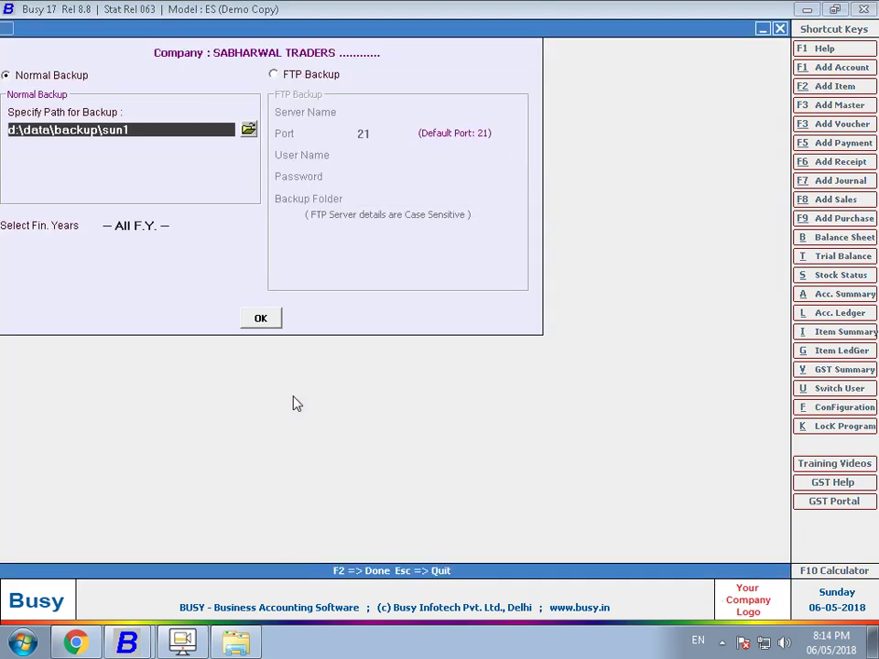
# - Overwrite the backup in d:\data\backup\sun1, decline another copy, and open the company list
pyautogui.press('F2')
pyautogui.press('y')
pyautogui.press('Return')
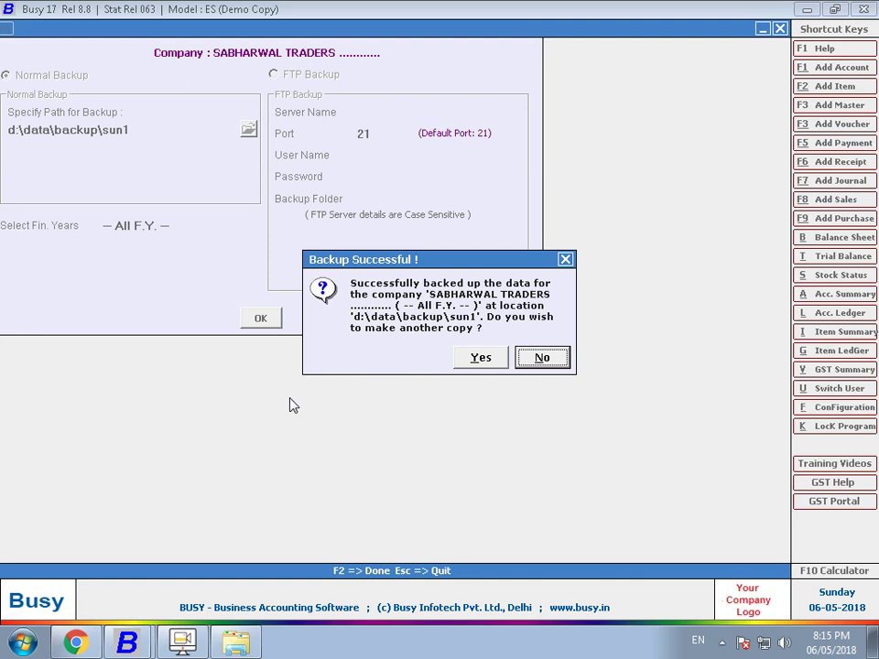
pyautogui.press('Return')
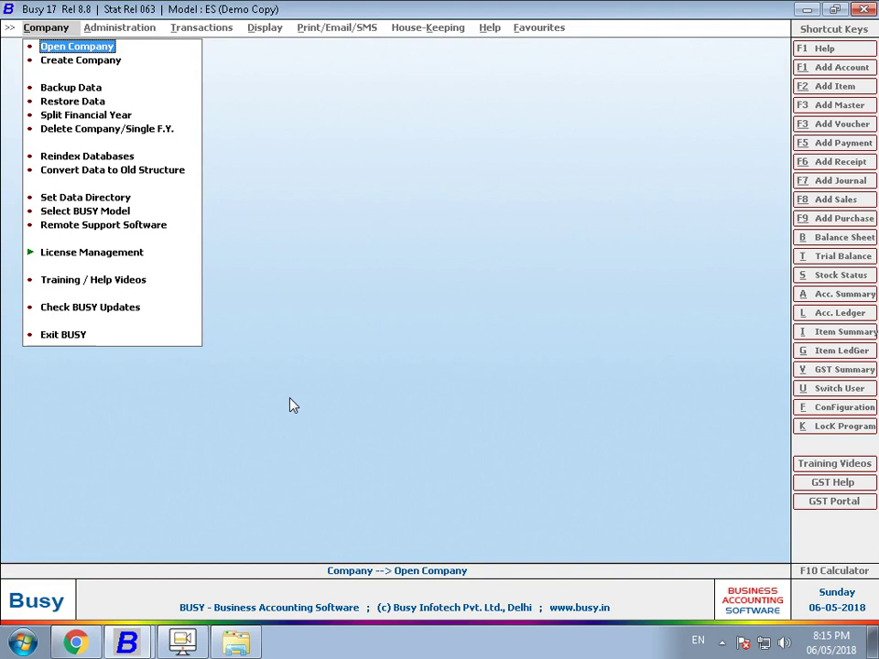
pyautogui.press('Return')
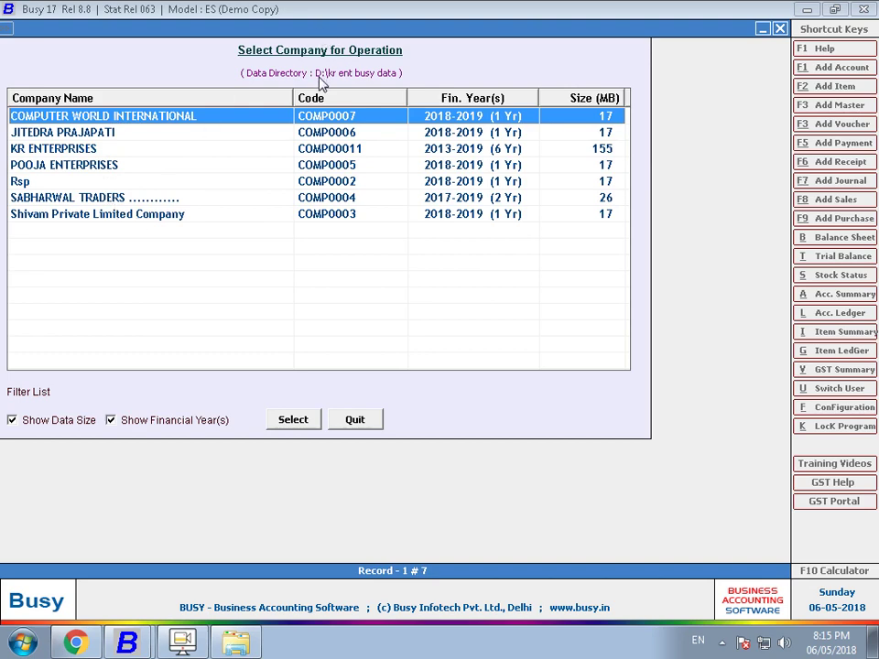
# - Copy the kr ent busy data folder from drive D: in Explorer
pyautogui.click(237, 643)
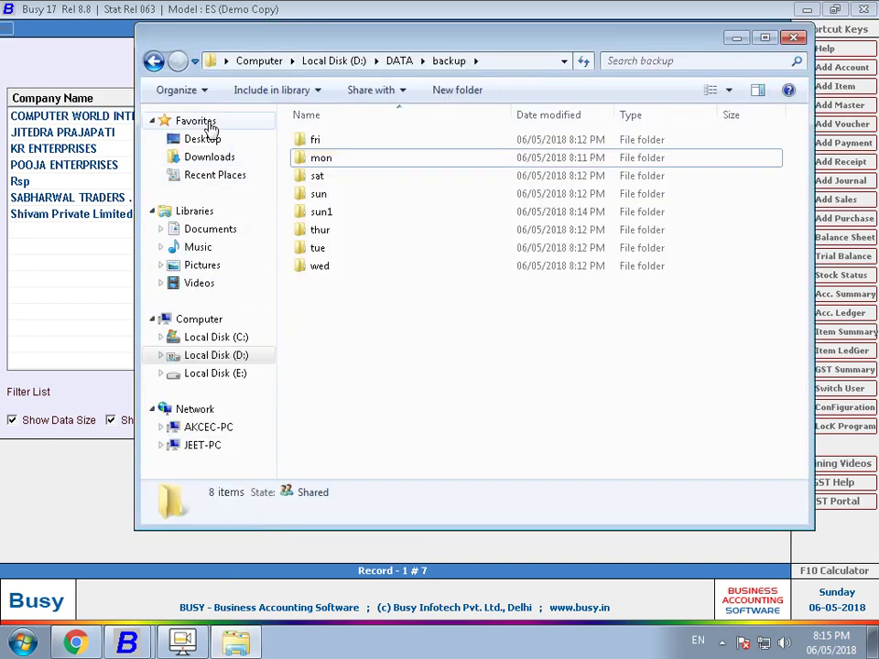
pyautogui.click(204, 356)
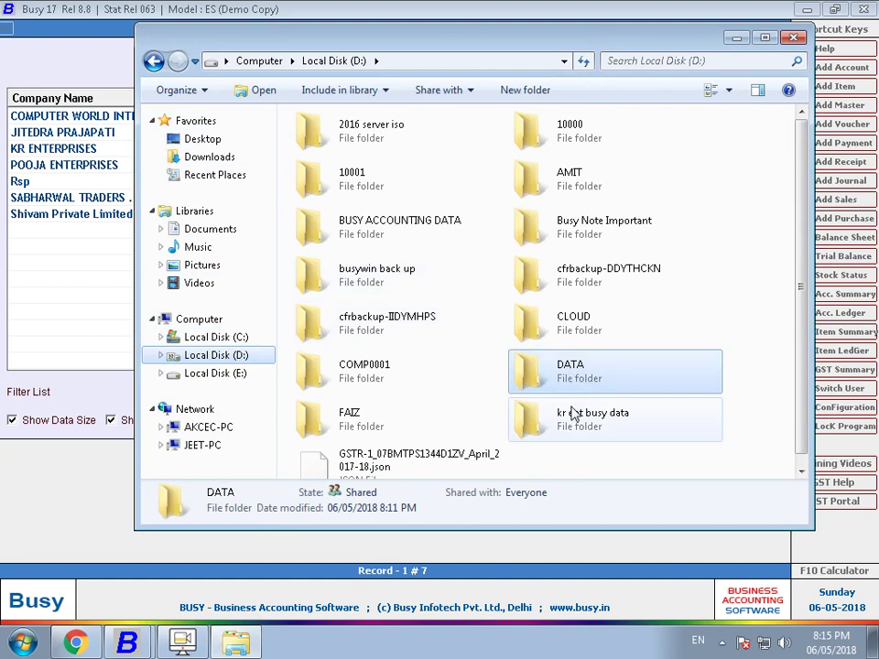
pyautogui.doubleClick(573, 414)
pyautogui.rightClick(571, 415)
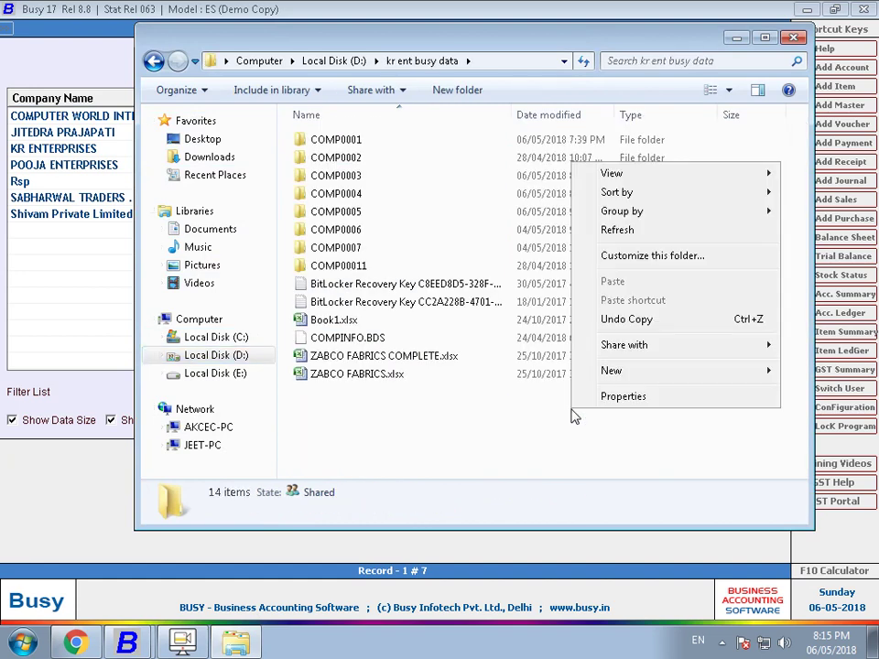
pyautogui.click(153, 61)
pyautogui.rightClick(553, 430)
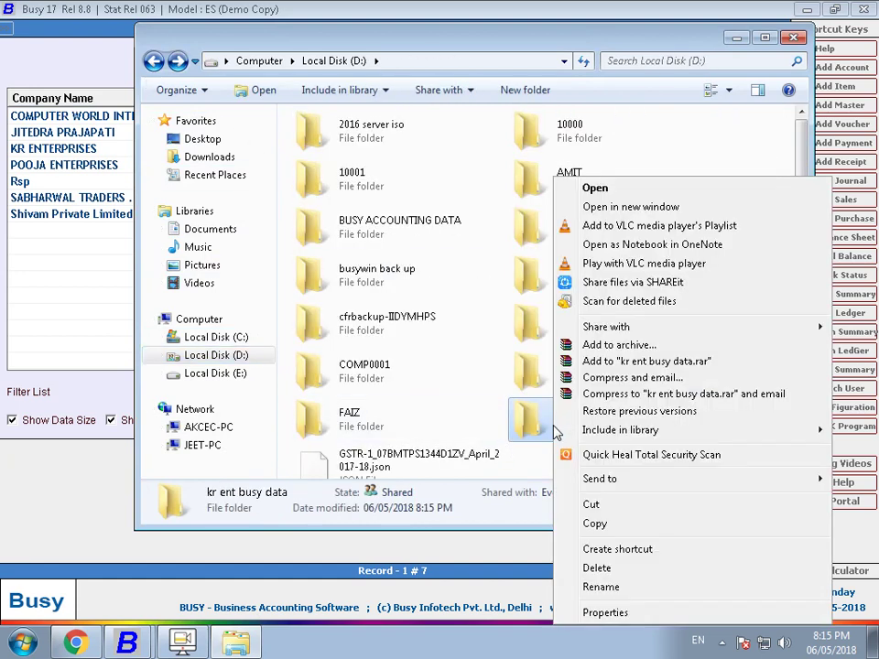
pyautogui.click(594, 523)
# - Paste it into a new D: folder named bkp06052018, skipping the in-use file for all
pyautogui.click(518, 89)
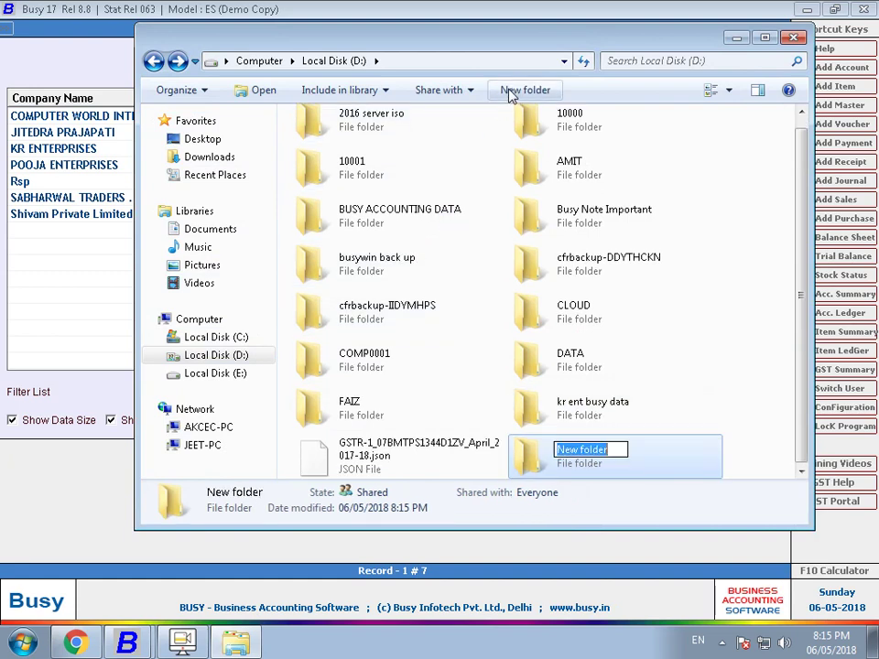
pyautogui.write('bkp')
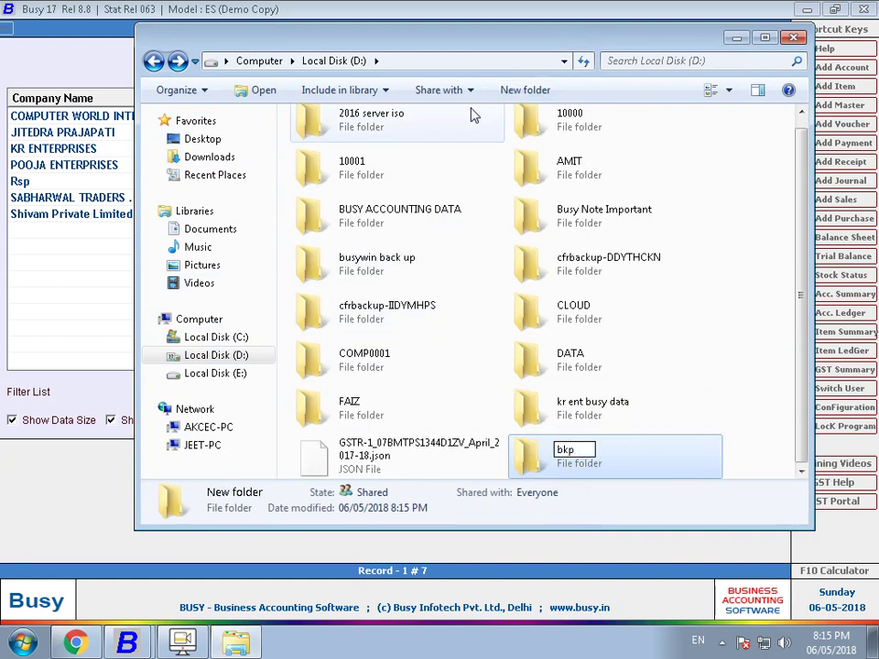
pyautogui.write('06052018')
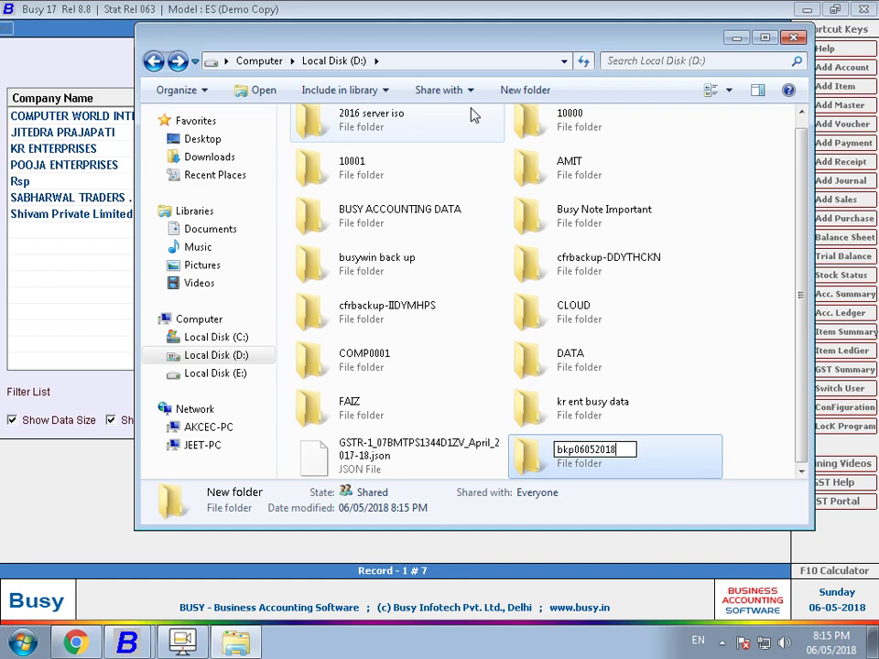
pyautogui.press('Return')
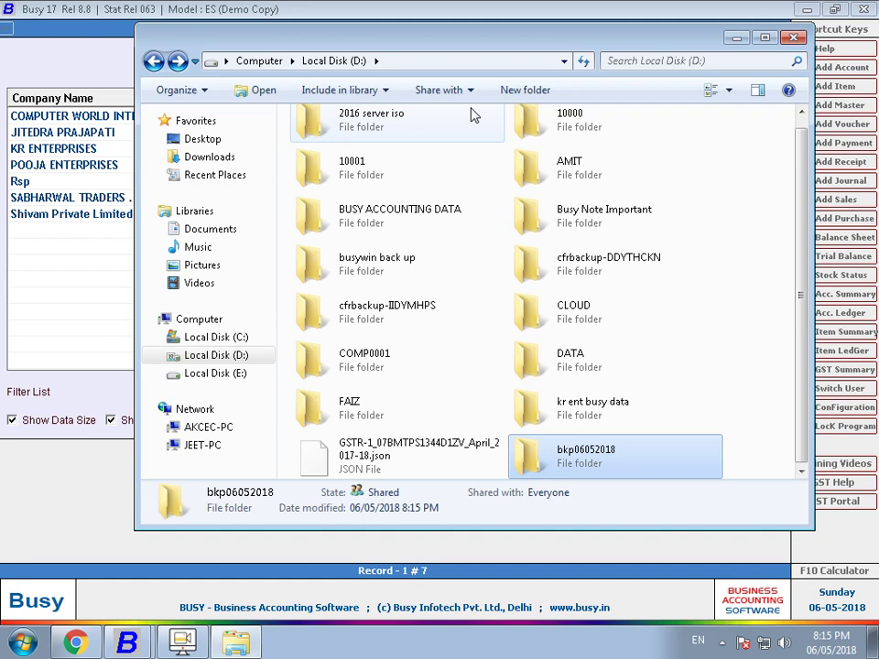
pyautogui.press('Return')
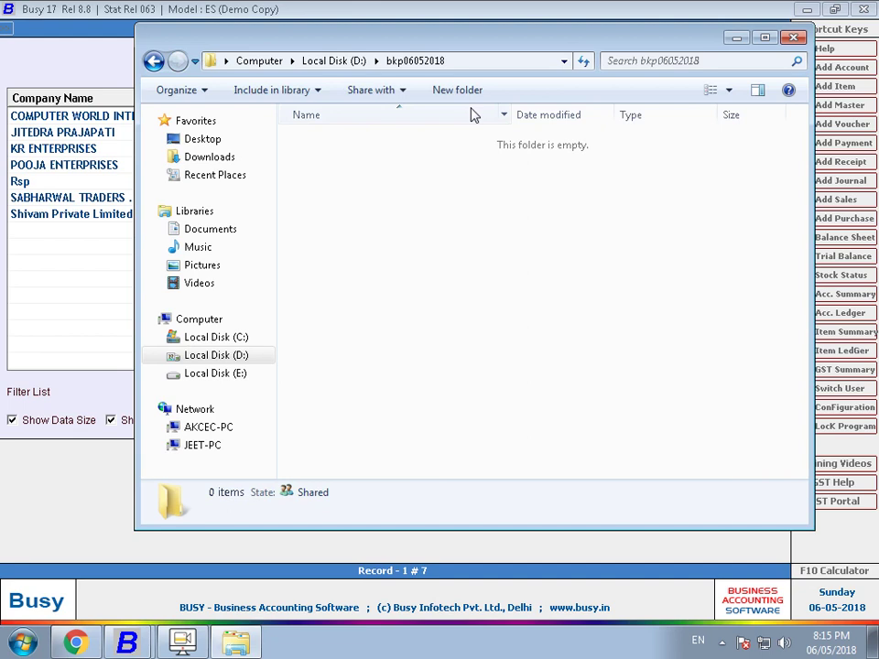
pyautogui.hotkey('ctrl', 'v')
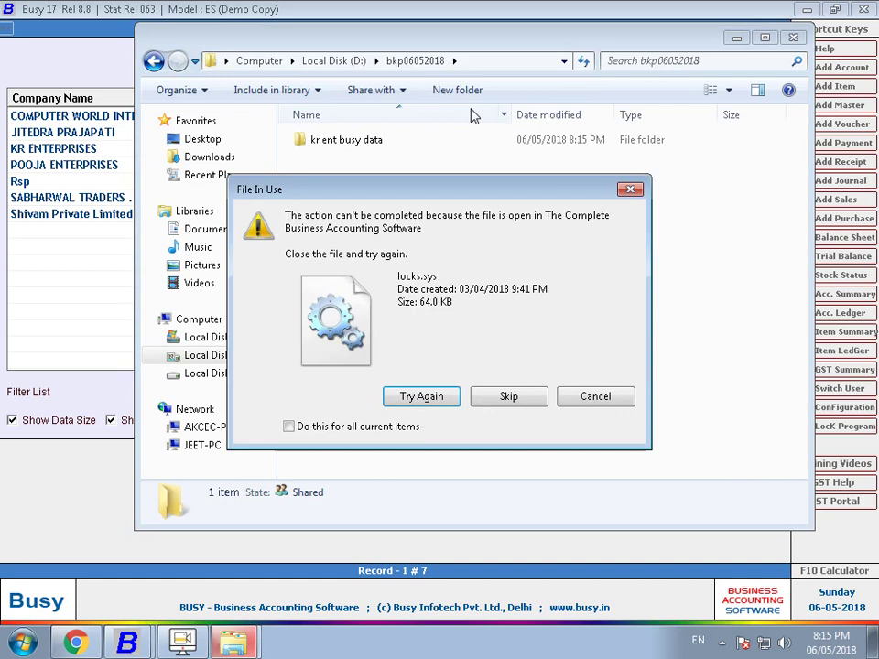
pyautogui.click(347, 427)
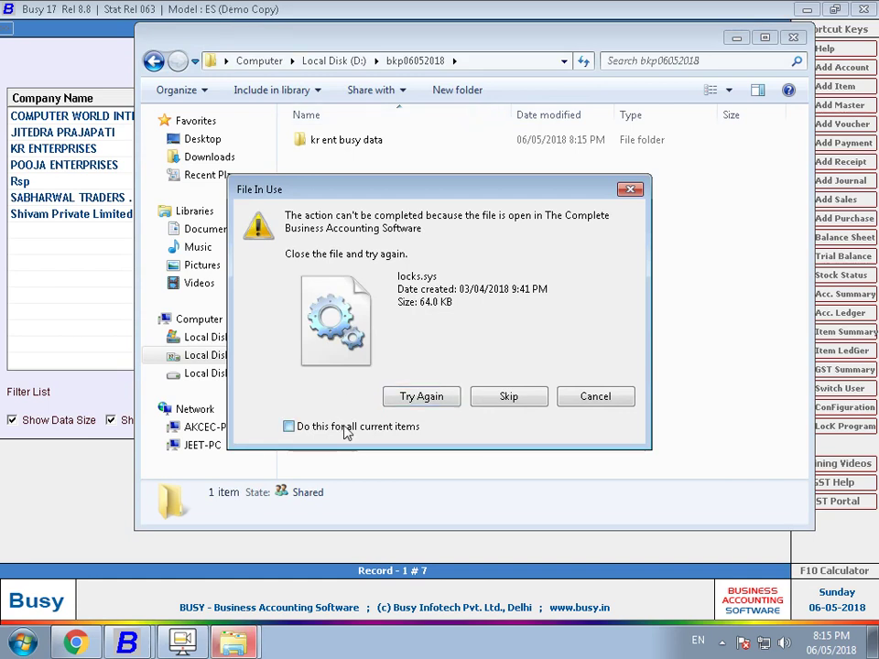
pyautogui.click(509, 397)
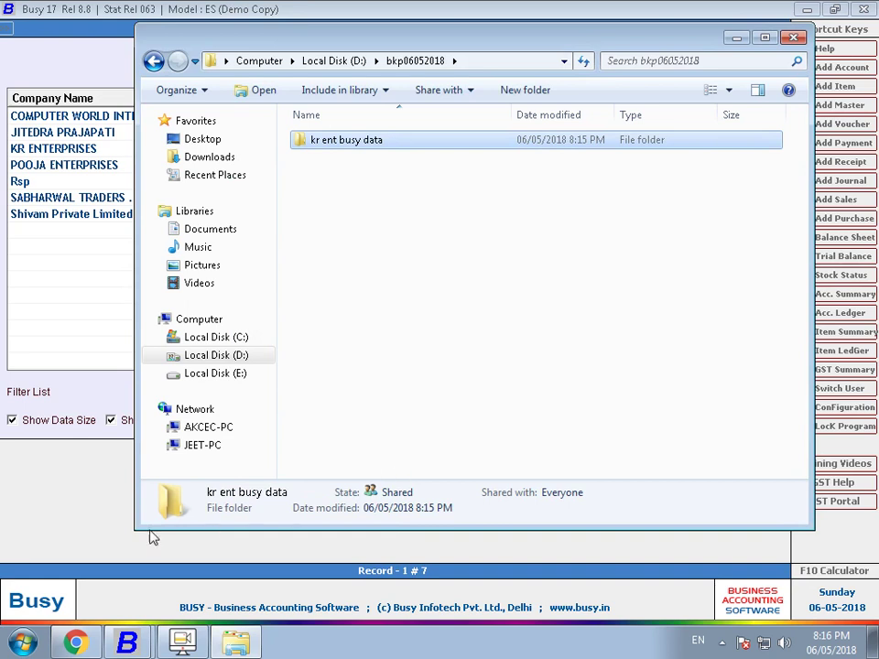
pyautogui.click(23, 514)
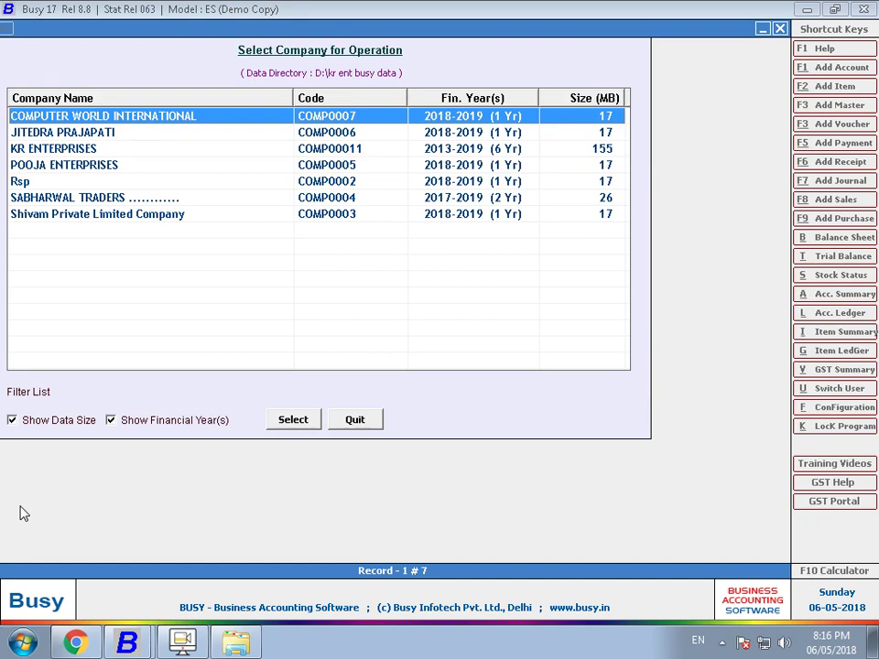
# - Open the Remote Support Software download prompt from Busy's Company menu
pyautogui.press('Return')
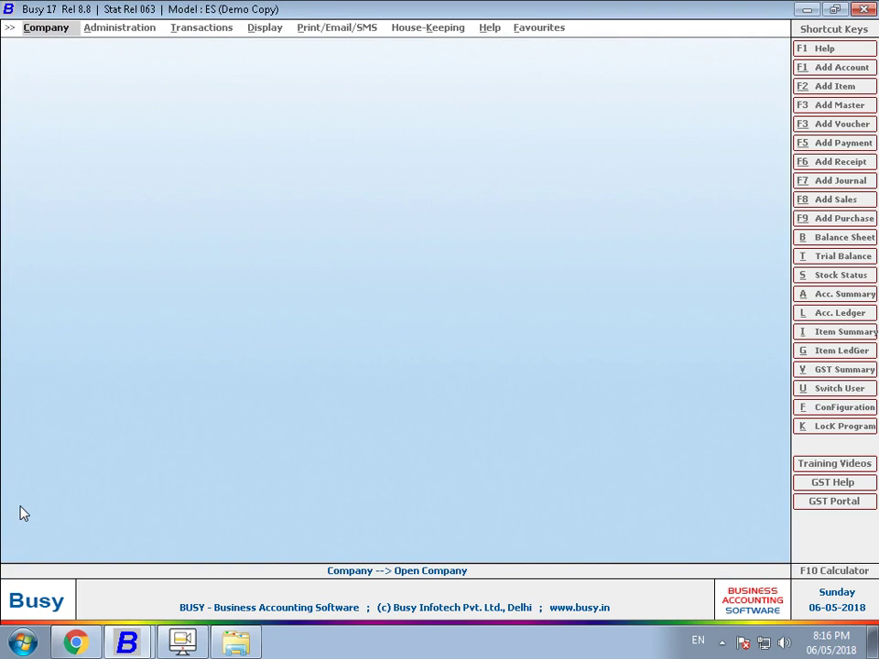
pyautogui.press('Return')
pyautogui.press('Down')
pyautogui.press('Down')
pyautogui.press('Down')
pyautogui.press('Down')
pyautogui.press('Down')
pyautogui.press('Down')
pyautogui.press('Down')
pyautogui.press('Down')
pyautogui.press('Down')
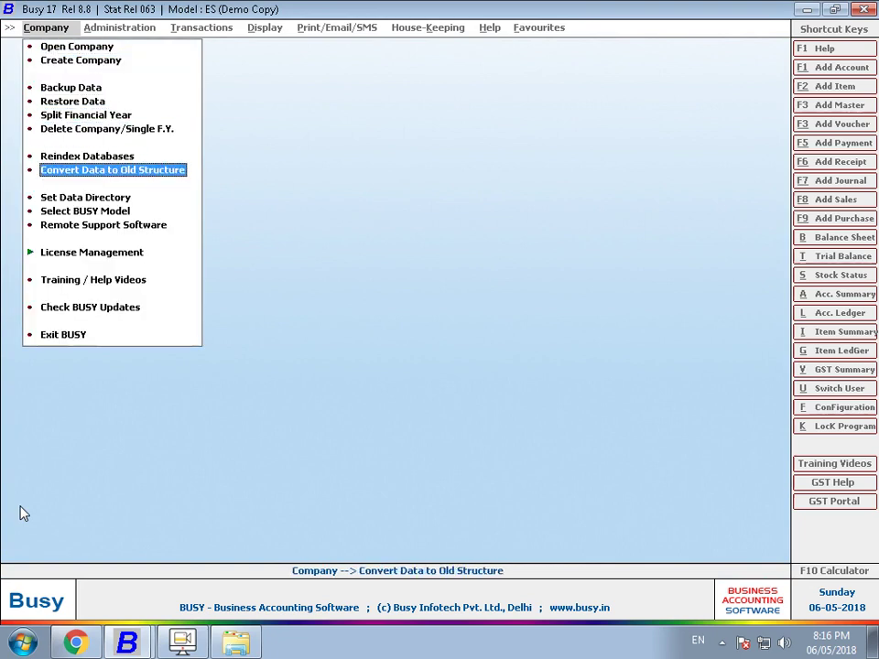
pyautogui.press('Down')
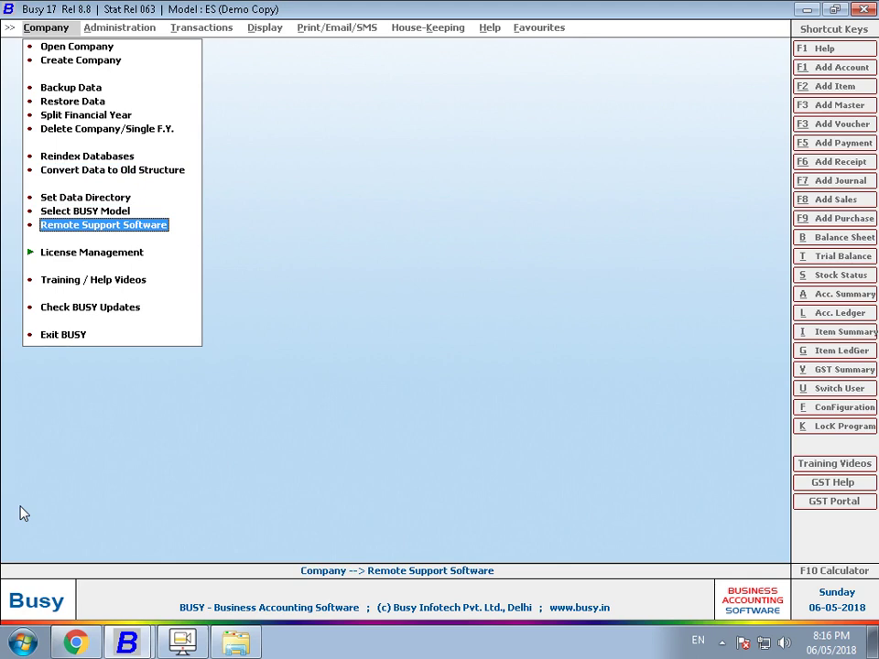
pyautogui.press('Return')
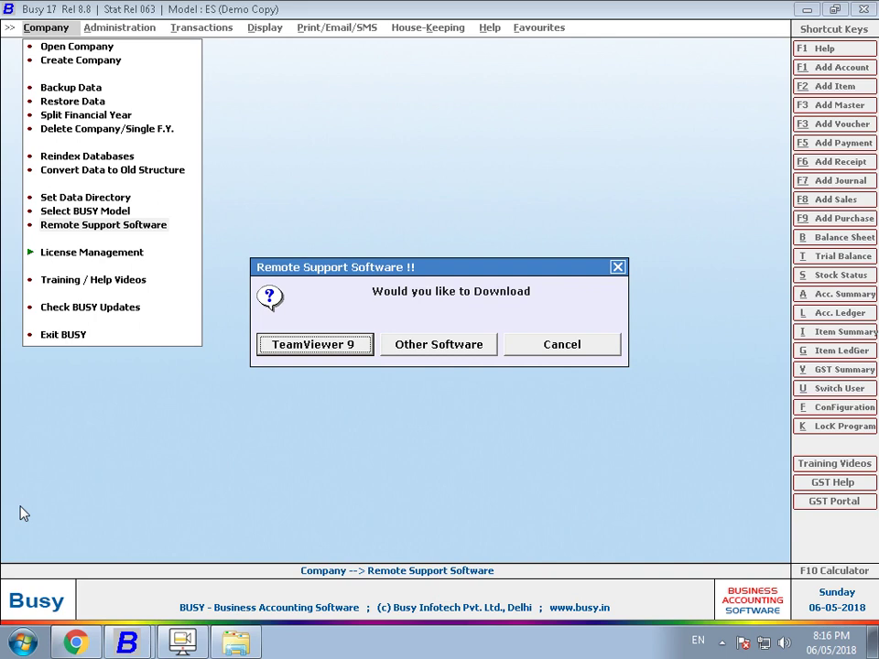
# - Dismiss the download prompt, show the desktop and open the Start menu
pyautogui.press('Escape')
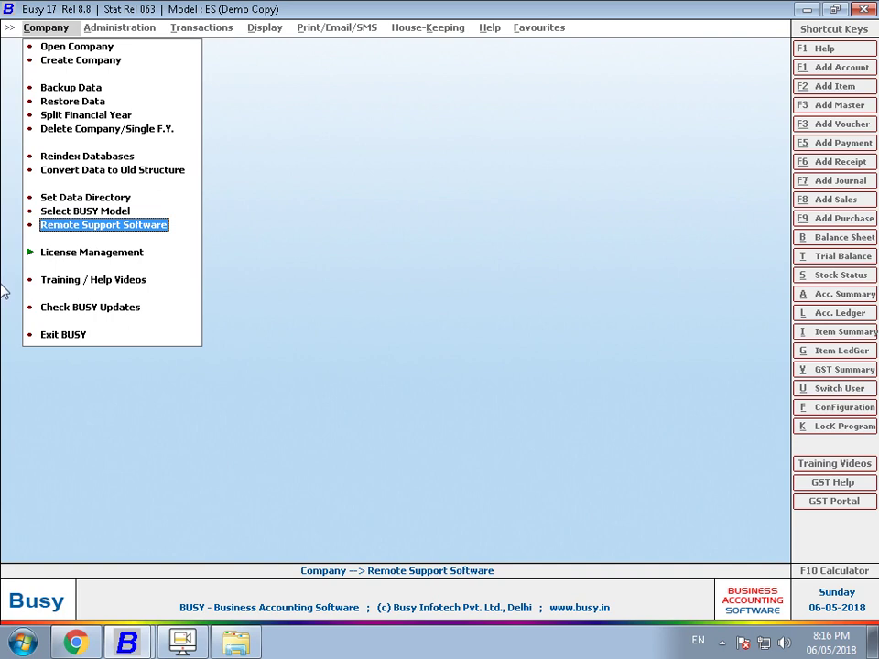
pyautogui.press('super+d')
pyautogui.press('super')
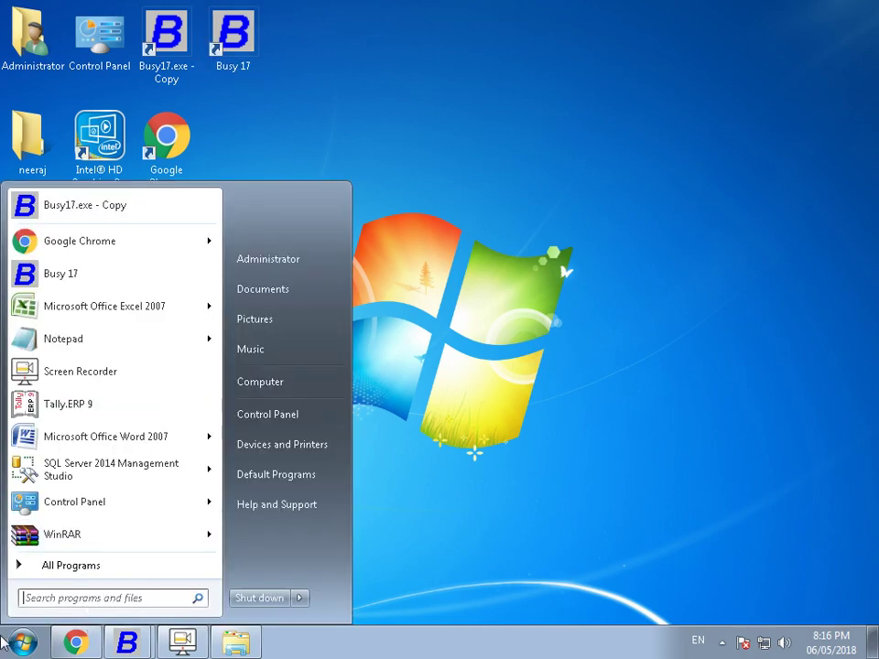
# - Search the Start menu for 'termv', then clear the search and close the menu
pyautogui.write('term')
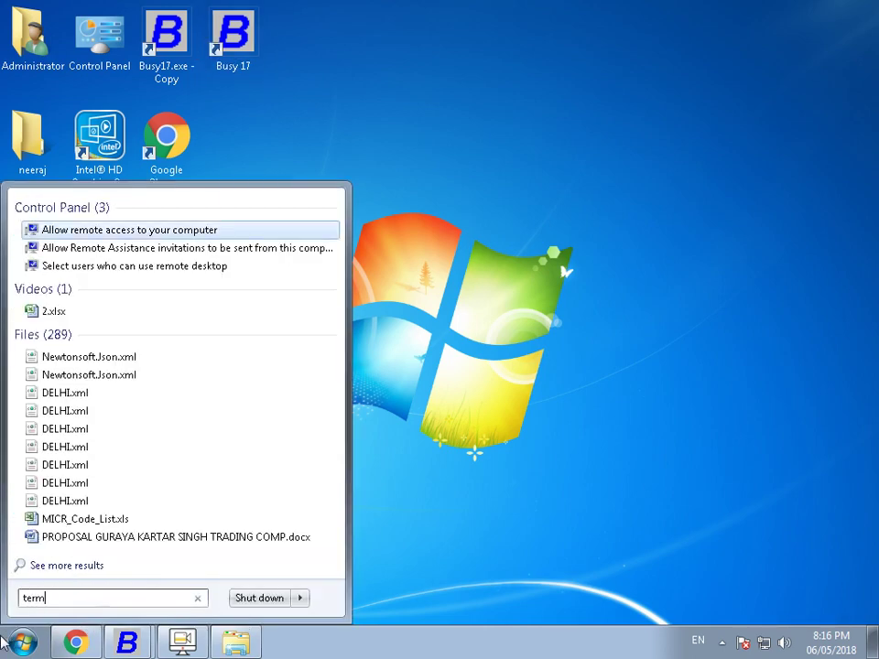
pyautogui.write('v')
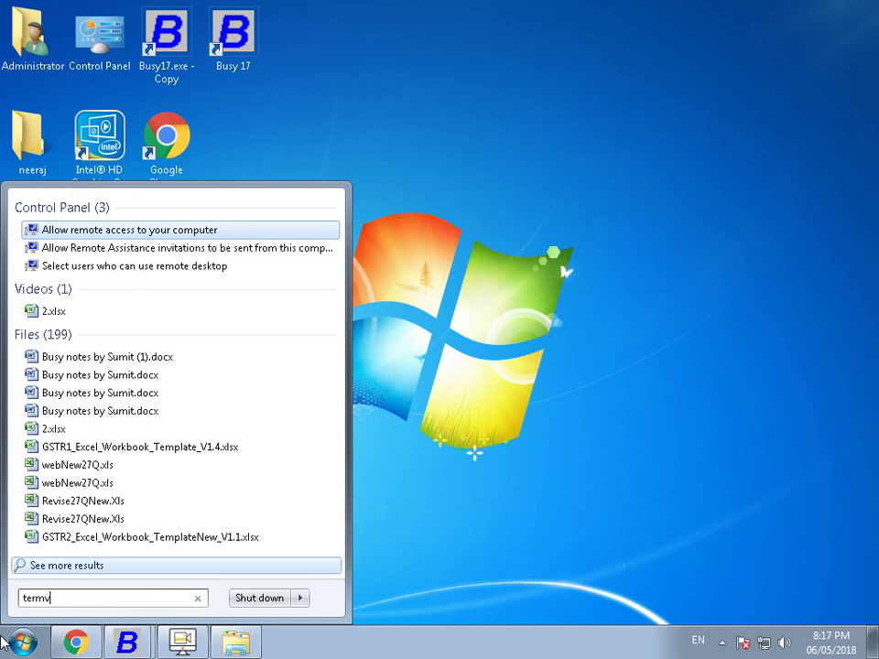
pyautogui.press('Escape')
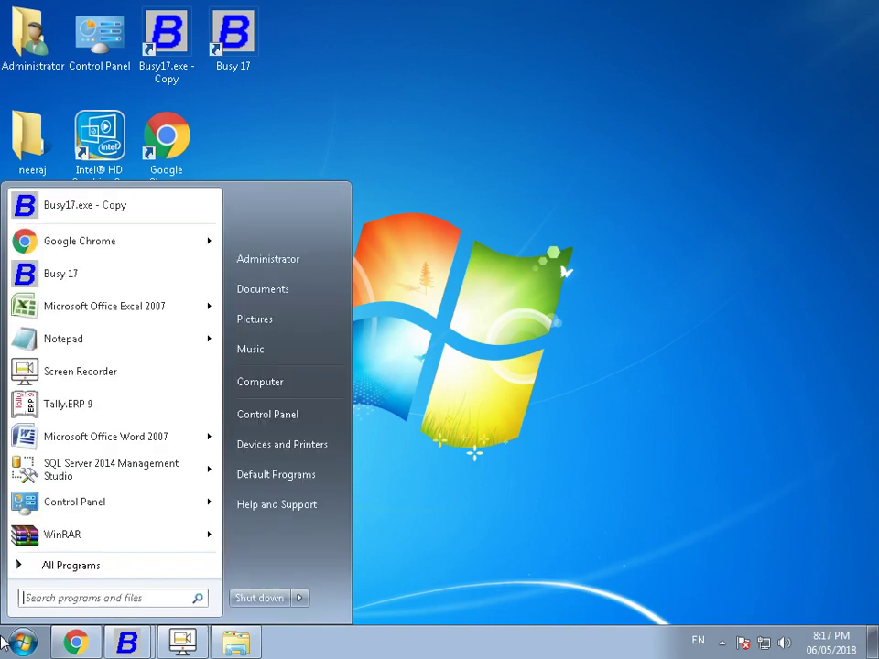
pyautogui.press('Escape')
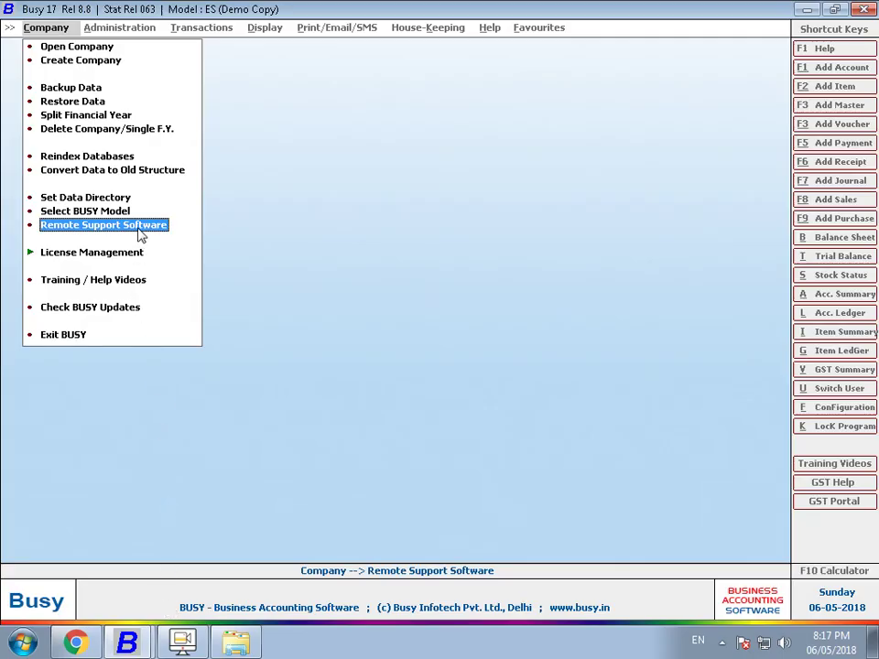
# - Follow Busy's TeamViewer 9 offer into the browser and browse its utilities download list
pyautogui.click(163, 226)
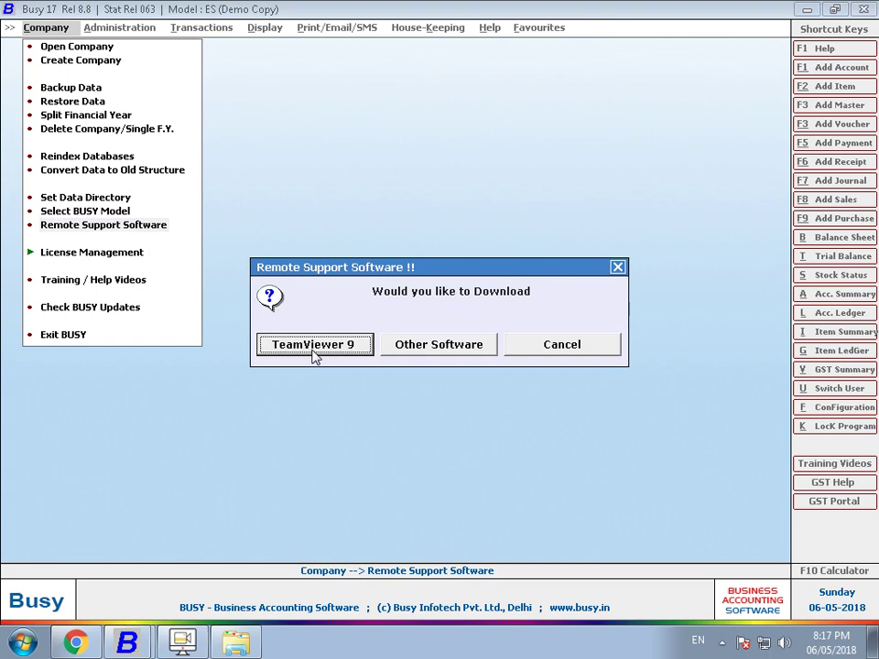
pyautogui.click(76, 641)
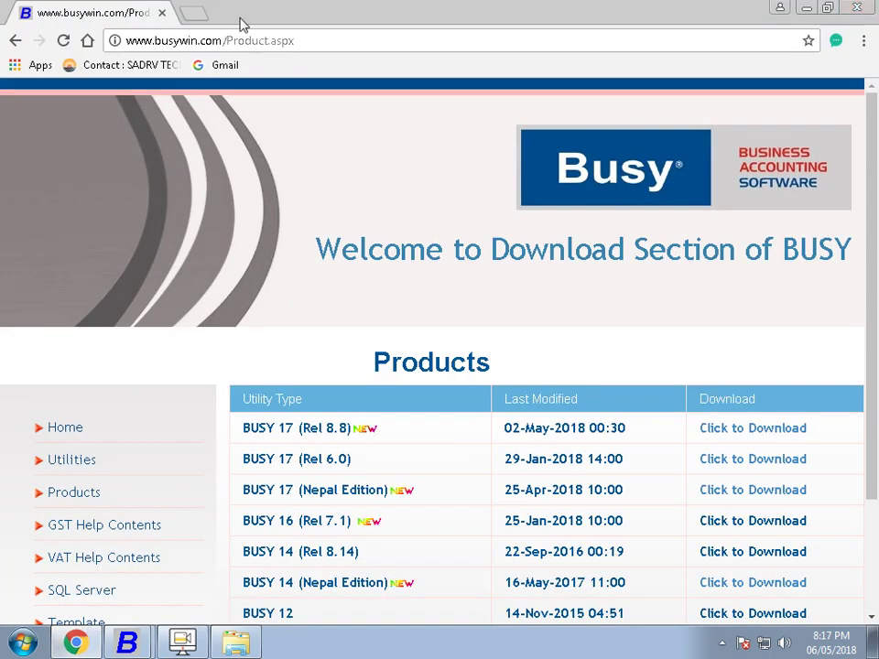
pyautogui.scroll(-3, 147, 366)
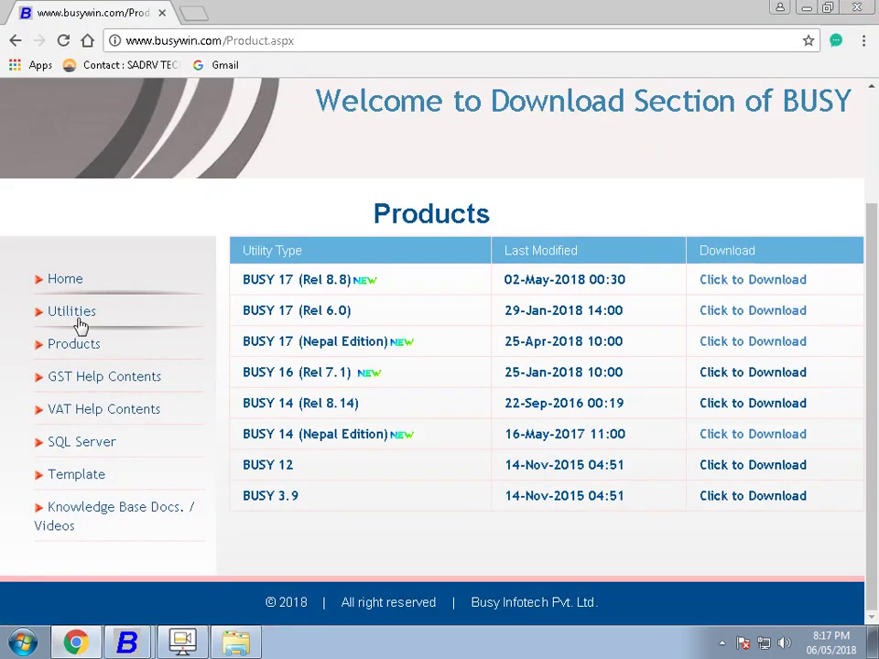
pyautogui.click(74, 317)
pyautogui.scroll(-2, 92, 334)
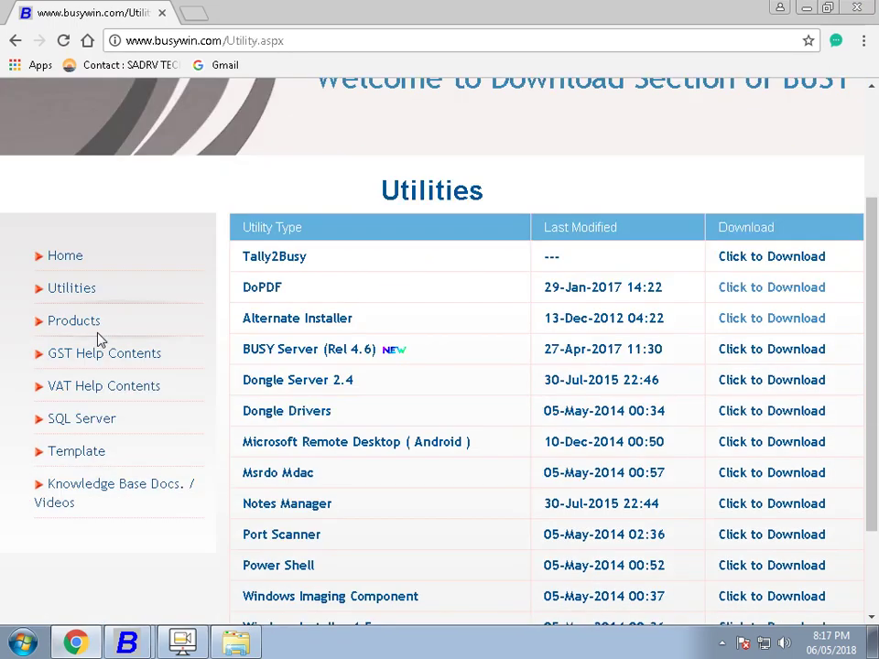
pyautogui.scroll(-2, 116, 362)
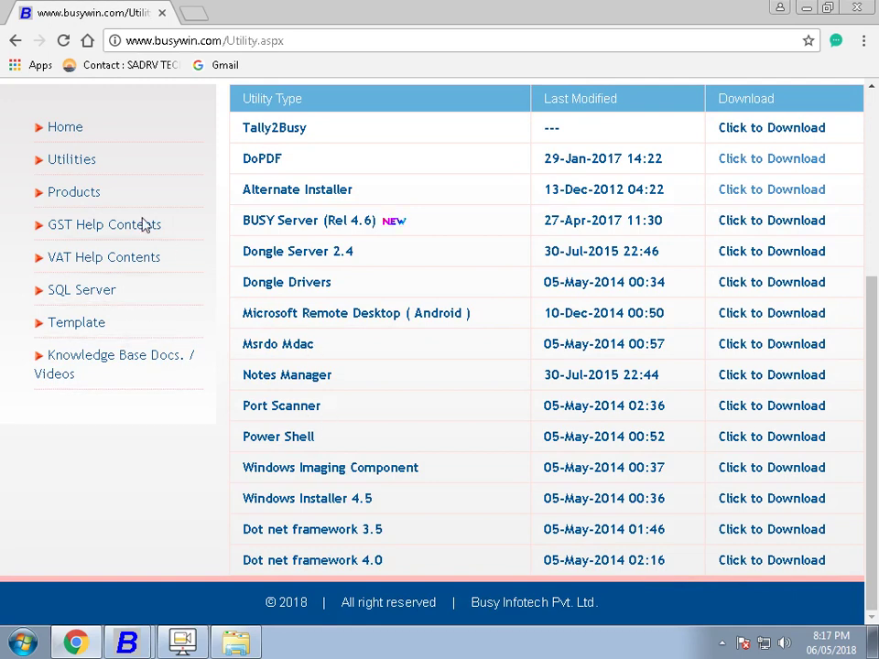
pyautogui.click(80, 142)
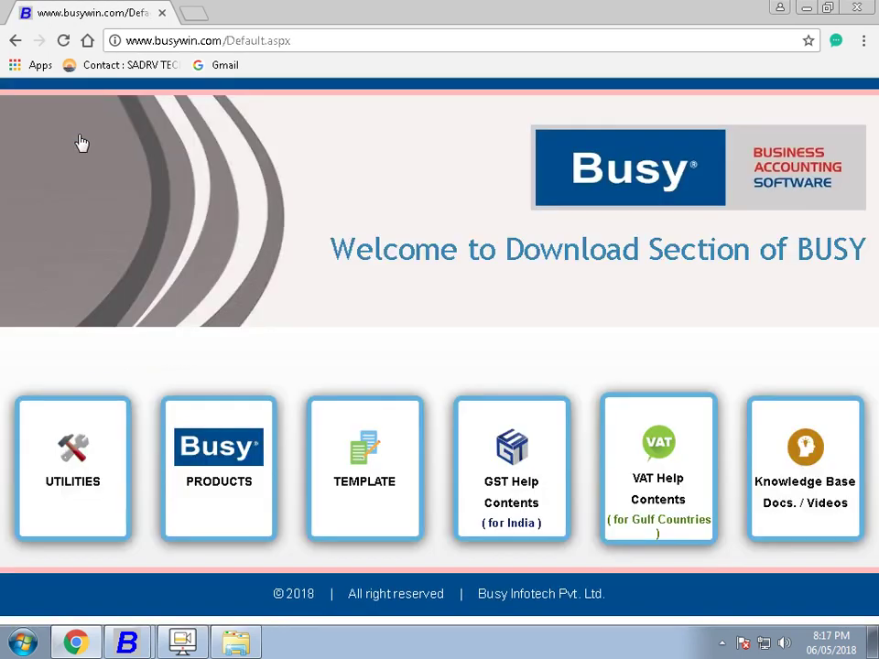
# - Search Google for 'teamviewer 13' in a new tab and open teamviewer.com
pyautogui.click(201, 11)
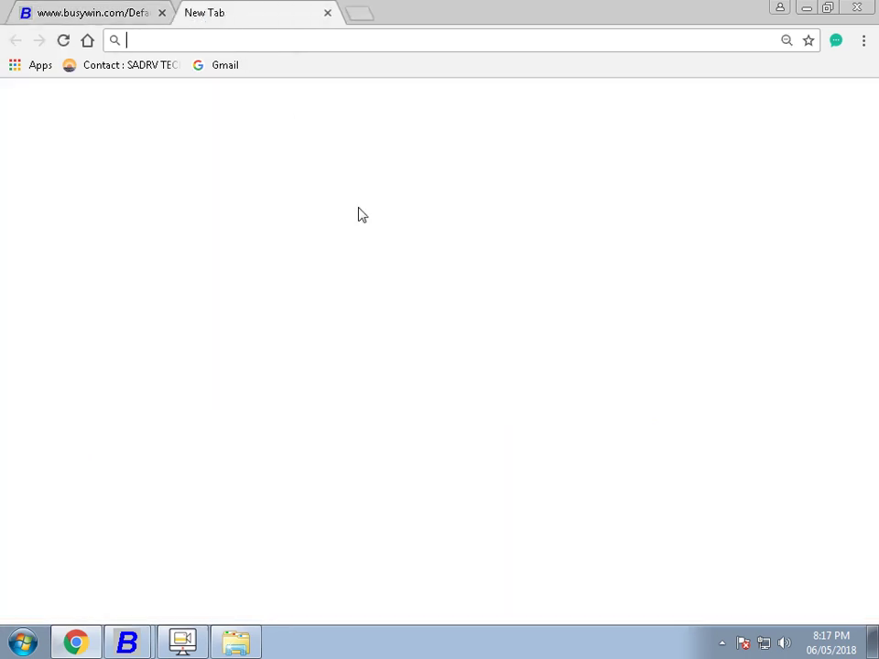
pyautogui.write('te')
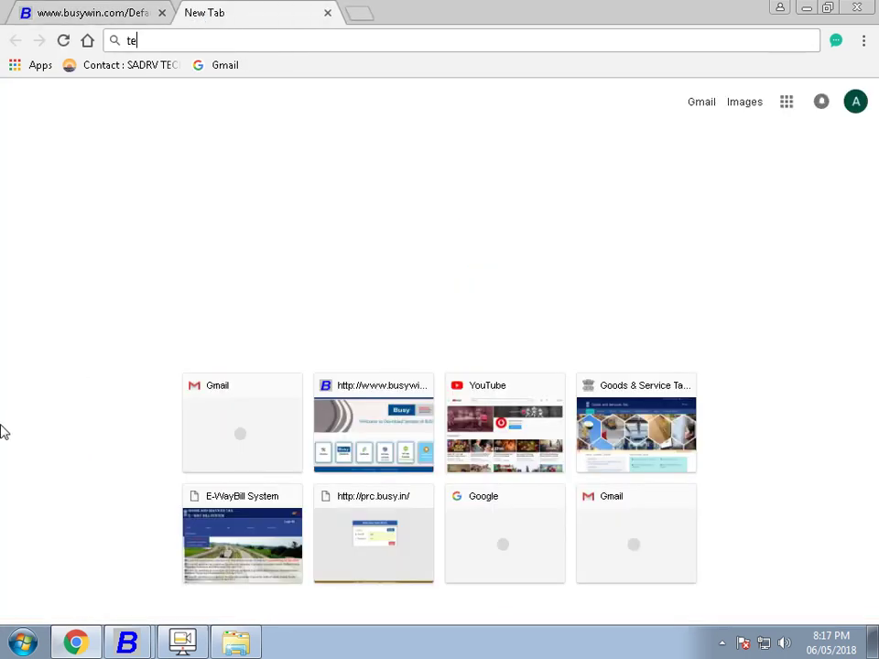
pyautogui.write('amviewer 12')
pyautogui.press('BackSpace')
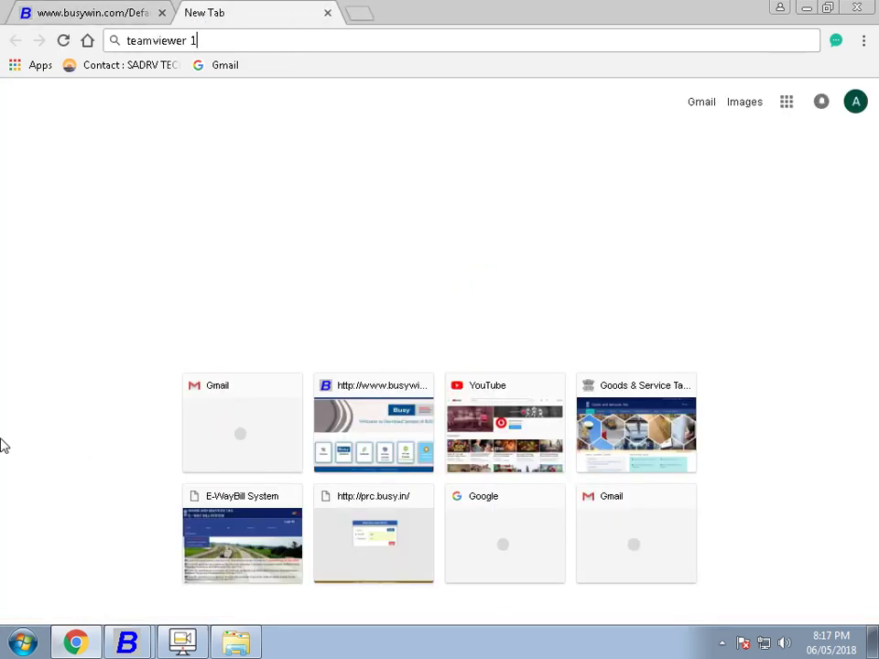
pyautogui.write('3')
pyautogui.press('Return')
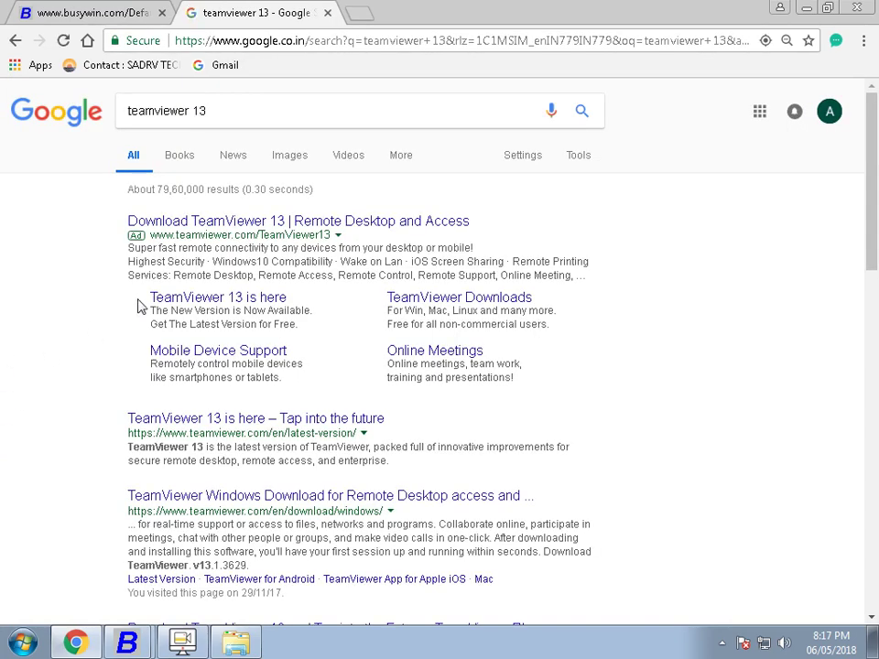
pyautogui.click(227, 228)
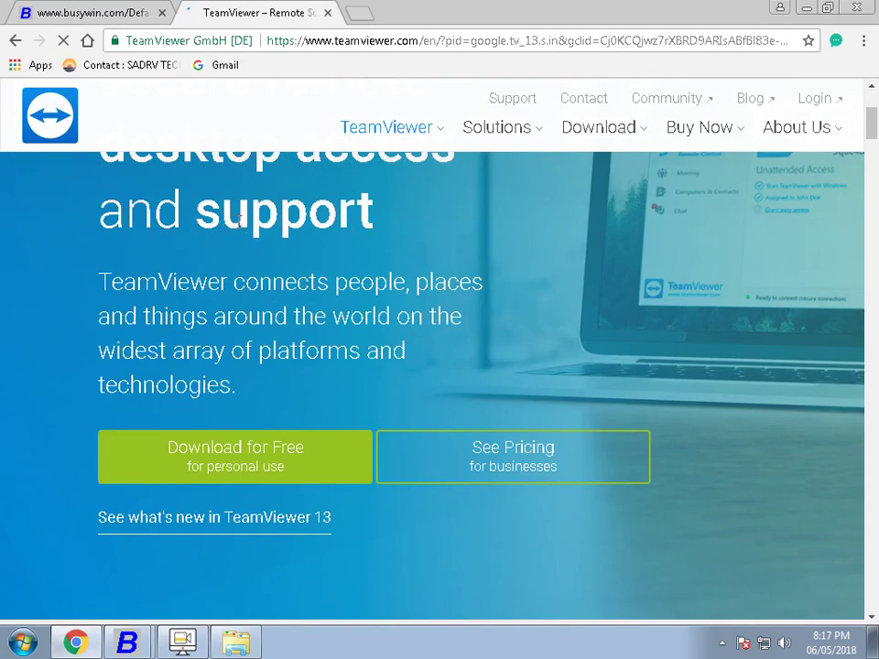
# - Download TeamViewer_Setup.exe from the TeamViewer for Windows download page
pyautogui.moveTo(633, 133)
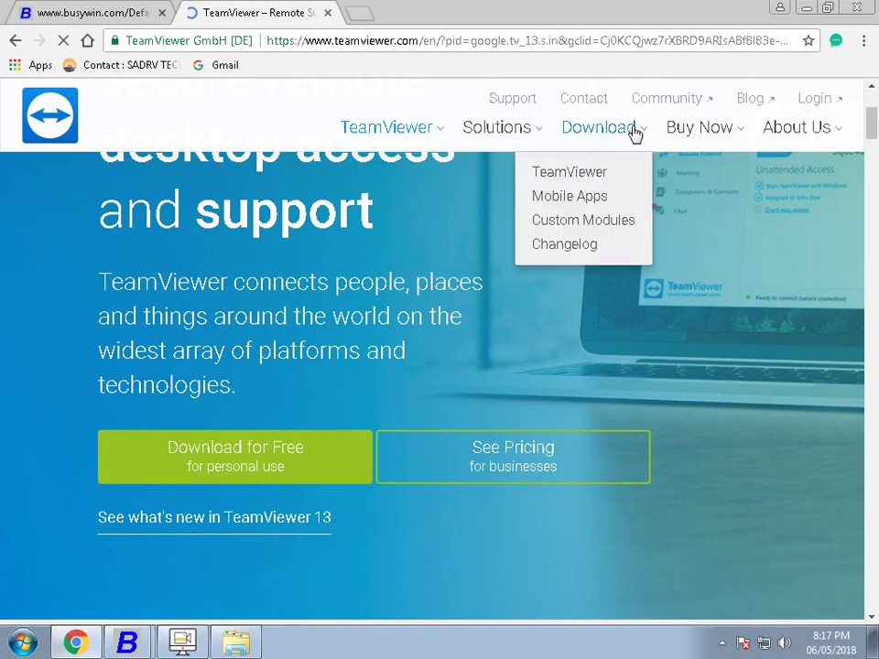
pyautogui.scroll(-6, 628, 134)
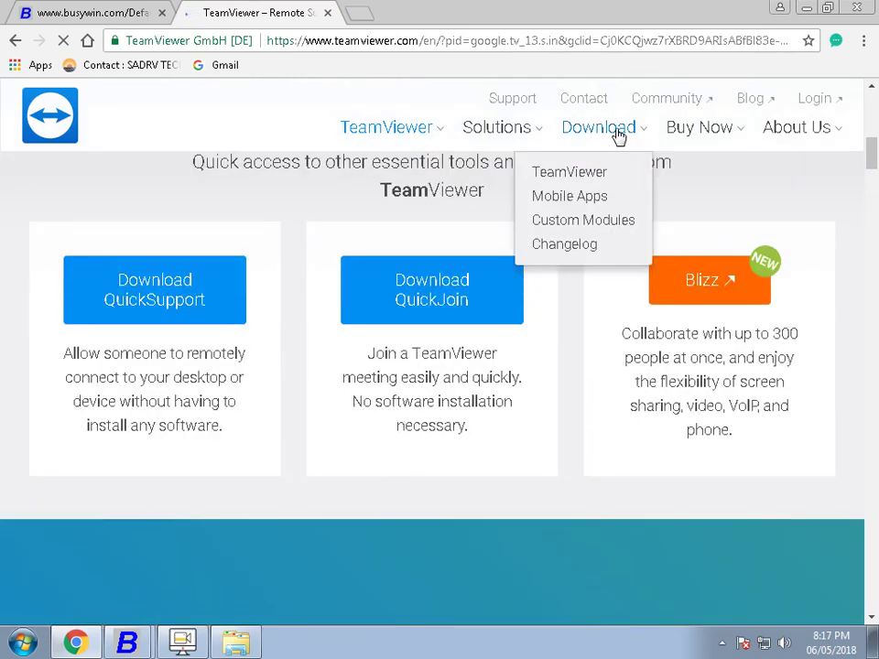
pyautogui.click(619, 135)
pyautogui.scroll(-5, 612, 139)
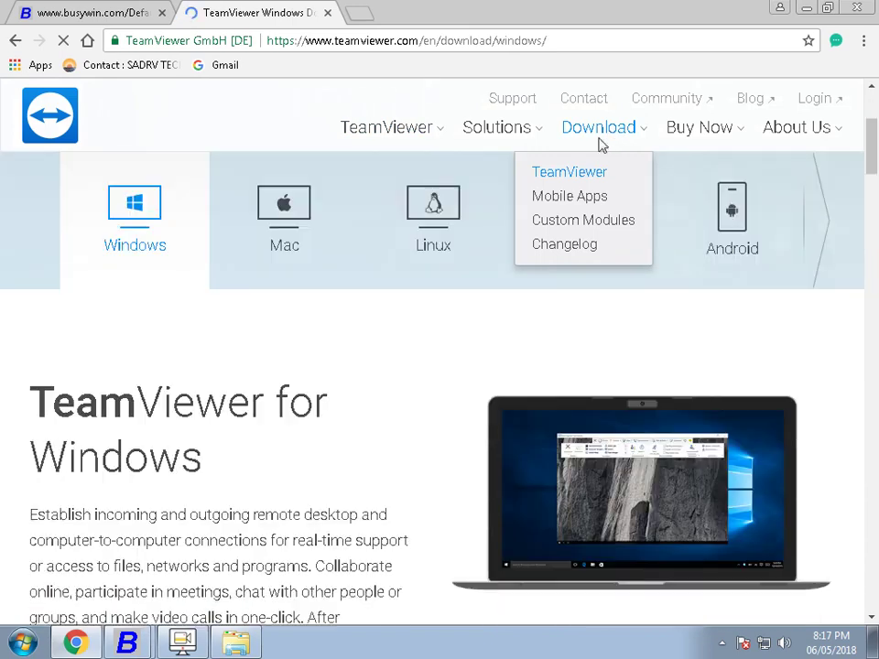
pyautogui.scroll(-2, 283, 342)
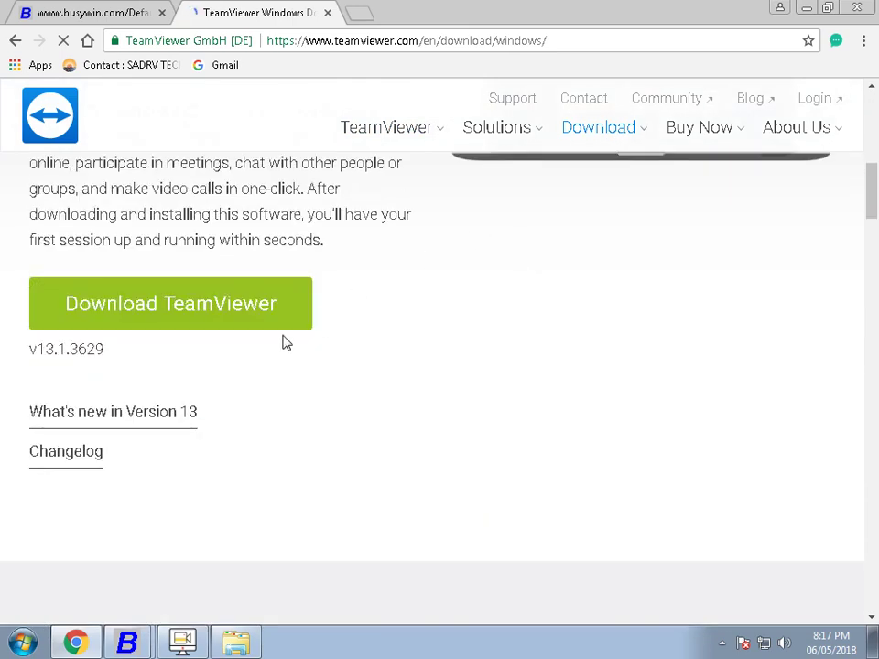
pyautogui.click(191, 325)
pyautogui.scroll(-2, 191, 326)
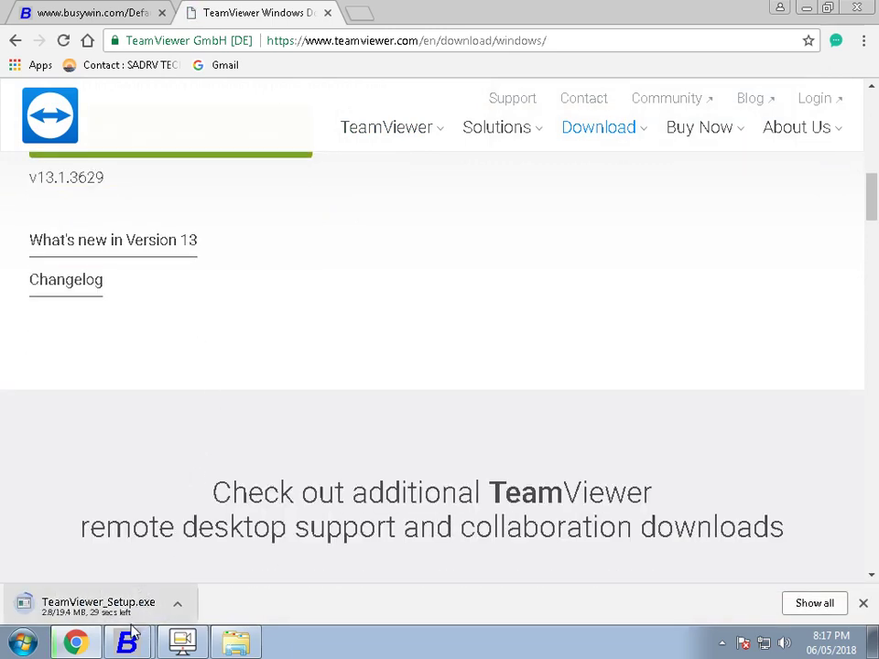
pyautogui.click(359, 14)
# - Search 'any', open anydesk.com and download the AnyDesk installer for Windows
pyautogui.write('any')
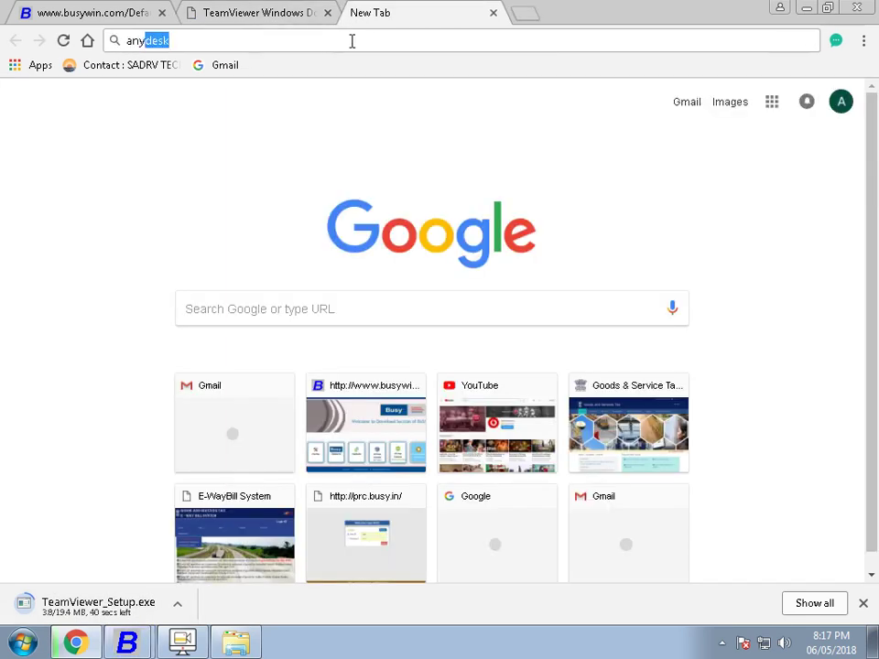
pyautogui.press('Return')
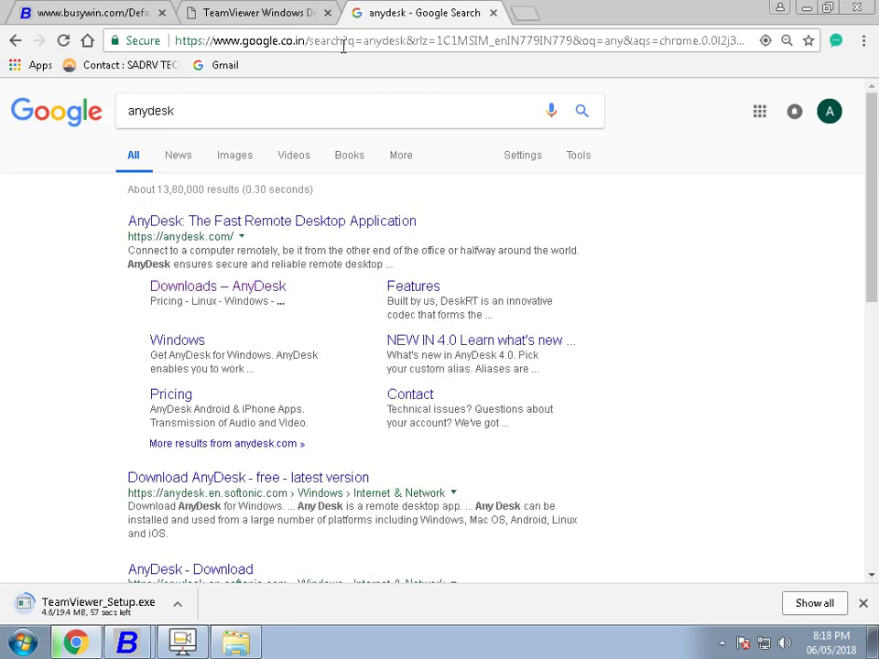
pyautogui.click(205, 223)
pyautogui.scroll(-2, 221, 180)
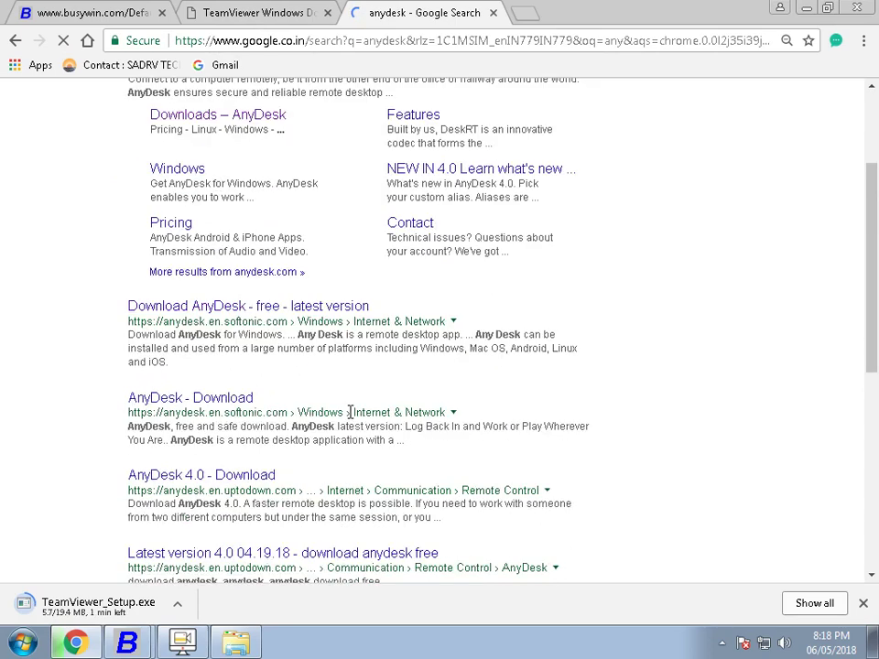
pyautogui.scroll(2, 350, 412)
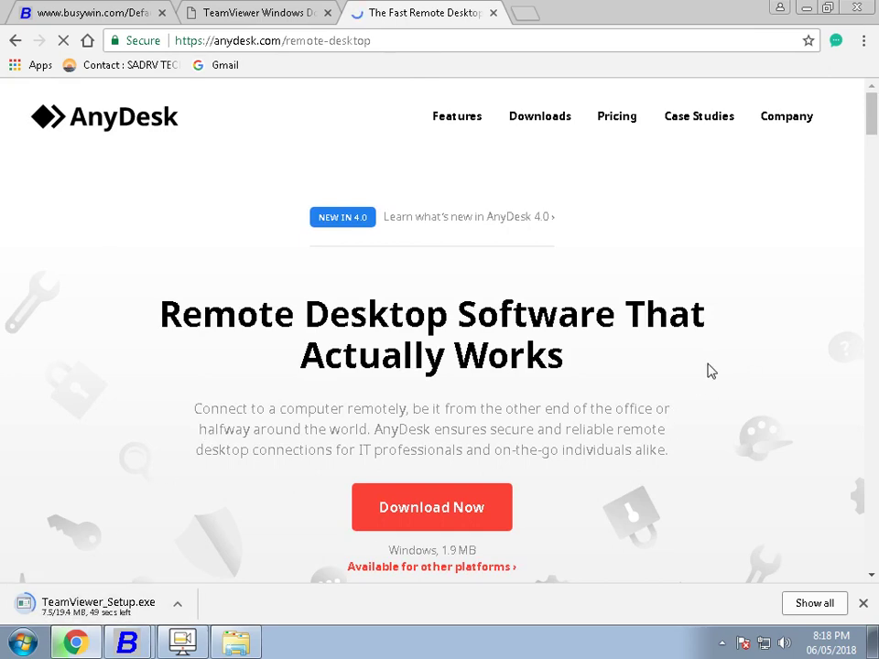
pyautogui.scroll(-2, 713, 361)
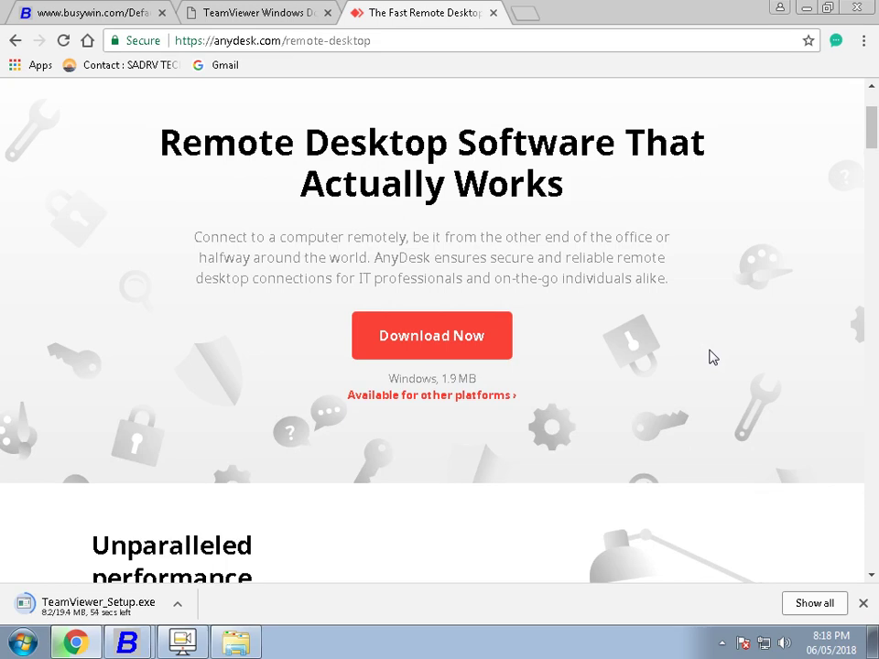
pyautogui.scroll(2, 713, 357)
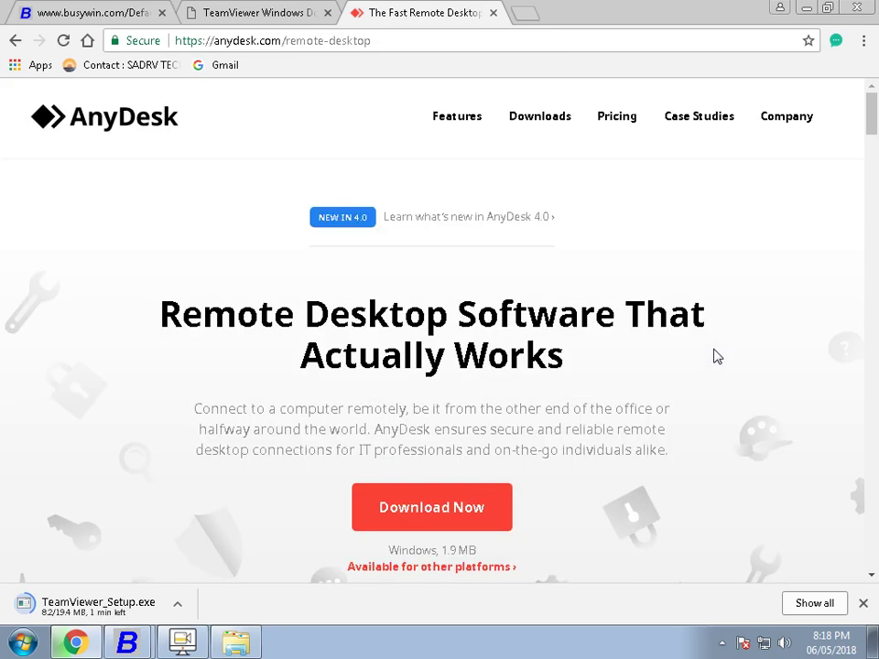
pyautogui.click(477, 511)
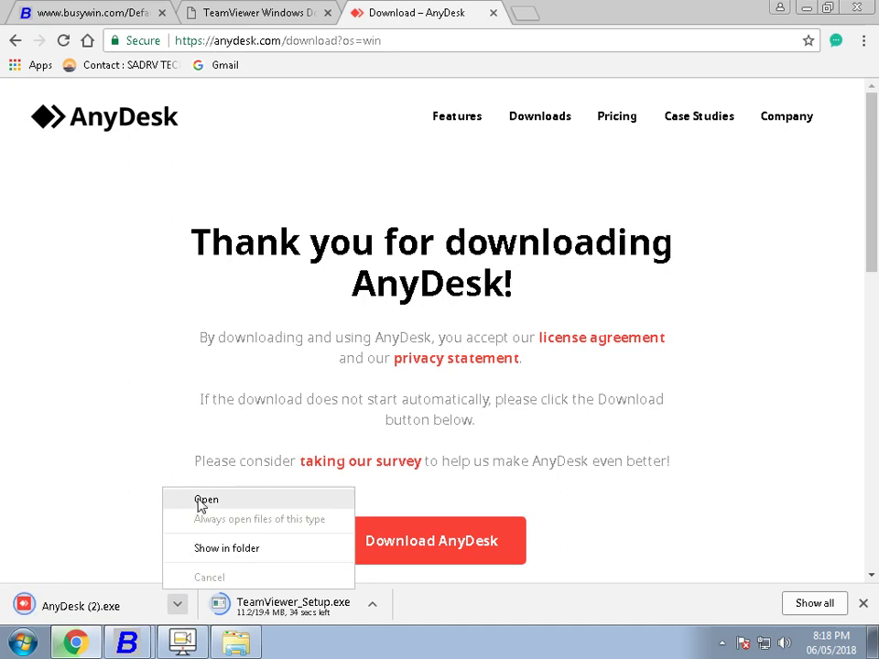
pyautogui.click(204, 503)
# - Run the downloaded AnyDesk, select its desk address, close it and show the desktop
pyautogui.click(483, 330)
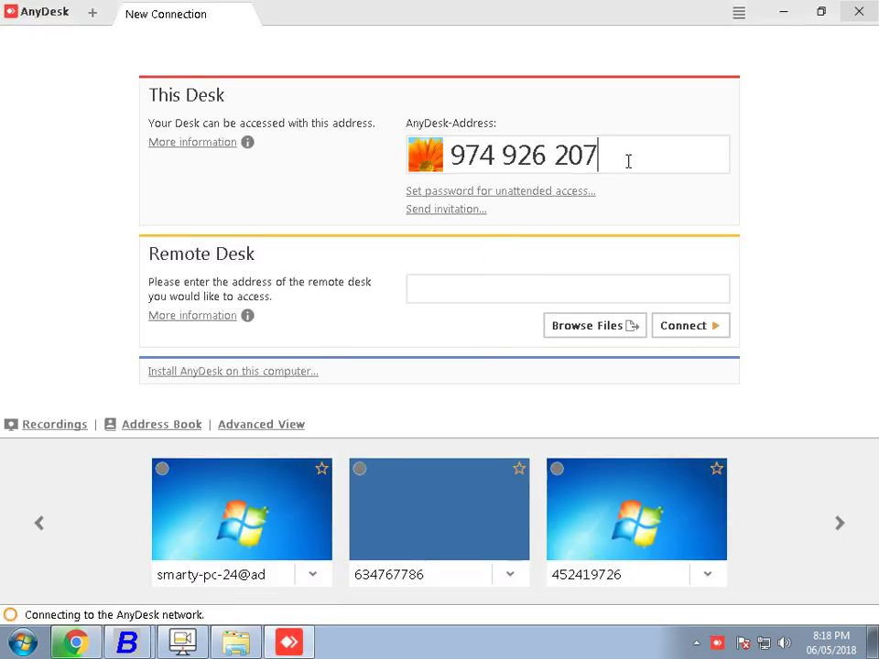
pyautogui.moveTo(628, 161); pyautogui.dragTo(367, 115)
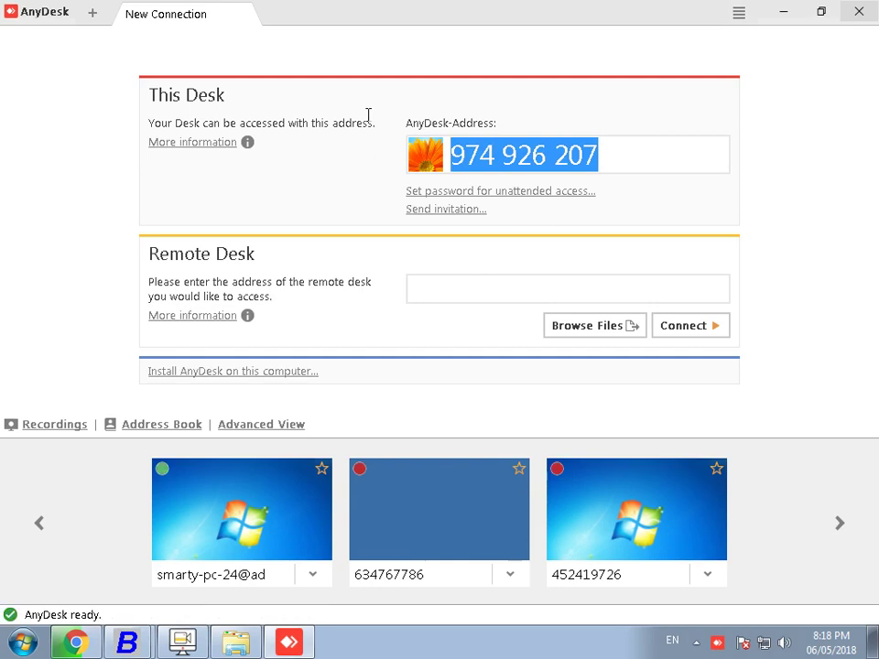
pyautogui.click(859, 11)
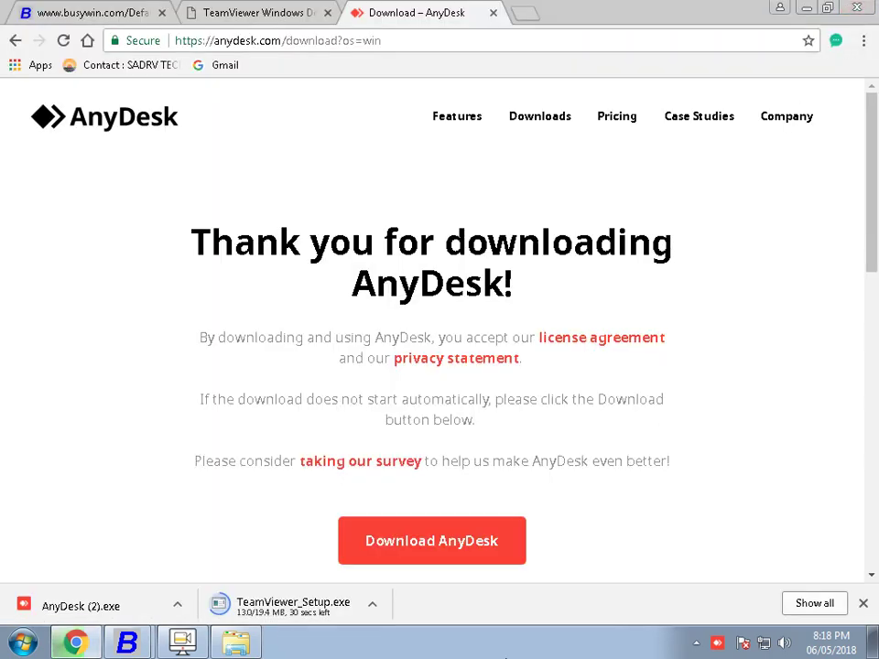
pyautogui.rightClick(383, 646)
pyautogui.click(423, 577)
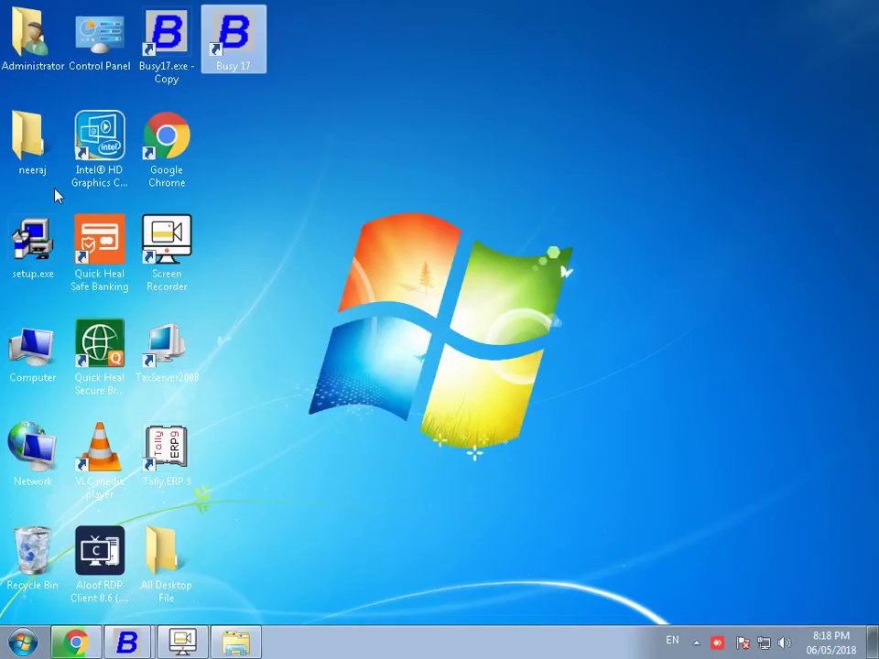
# - Browse Computer to the Downloads folder and run AnyDesk.exe as administrator
pyautogui.doubleClick(66, 345)
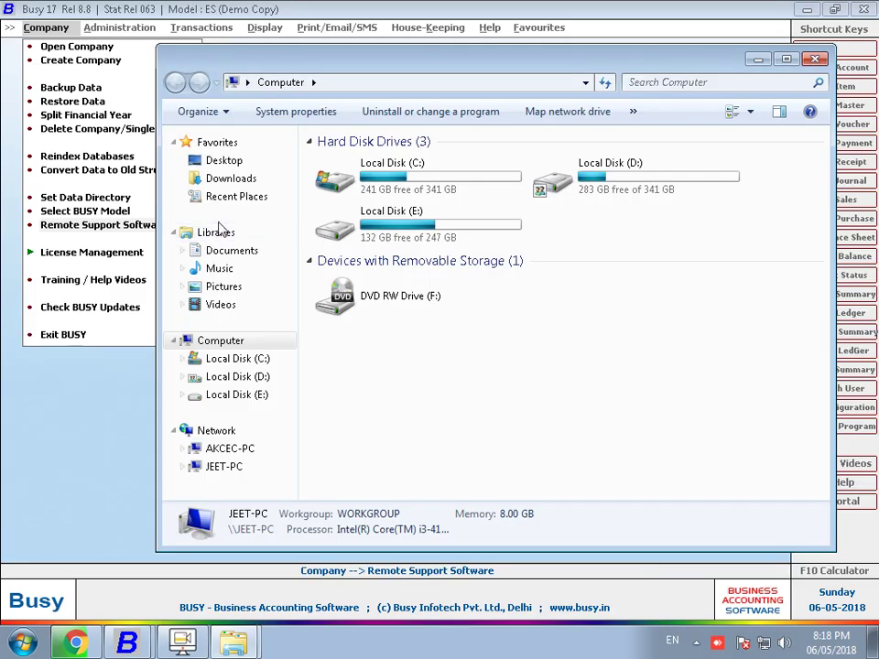
pyautogui.click(243, 182)
pyautogui.click(364, 272)
pyautogui.scroll(-10, 366, 275)
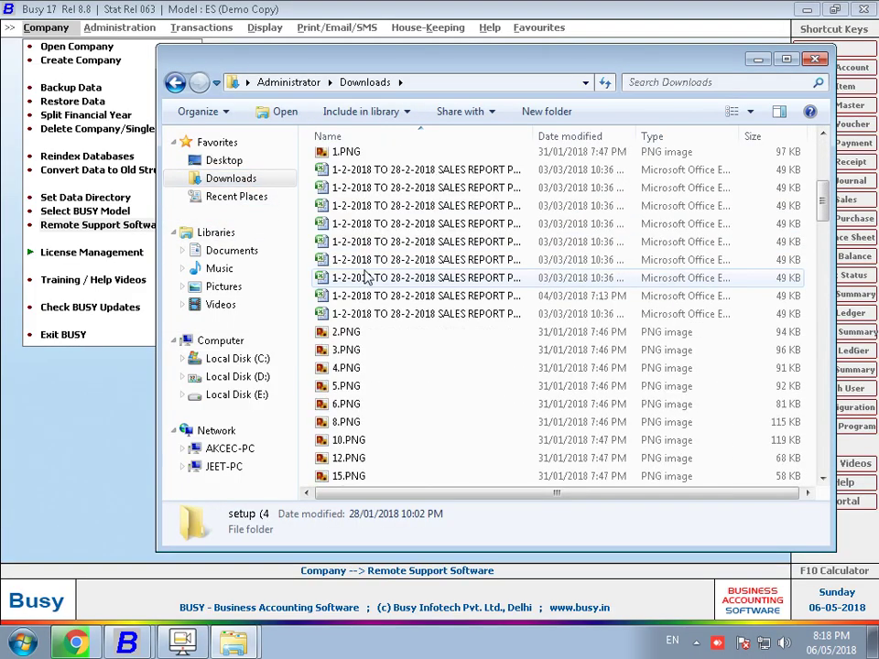
pyautogui.scroll(-1, 367, 277)
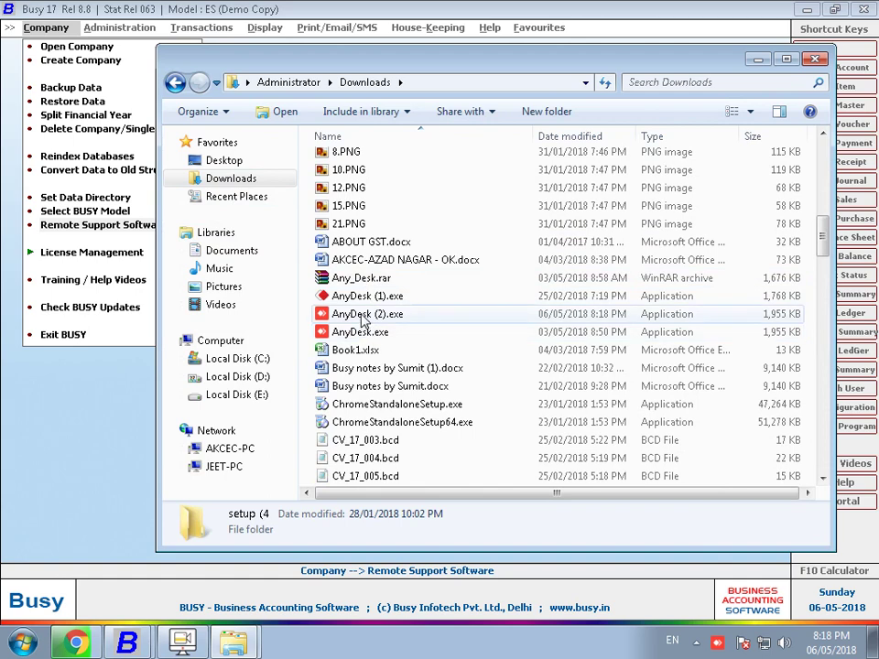
pyautogui.rightClick(362, 315)
pyautogui.click(344, 332)
pyautogui.rightClick(339, 332)
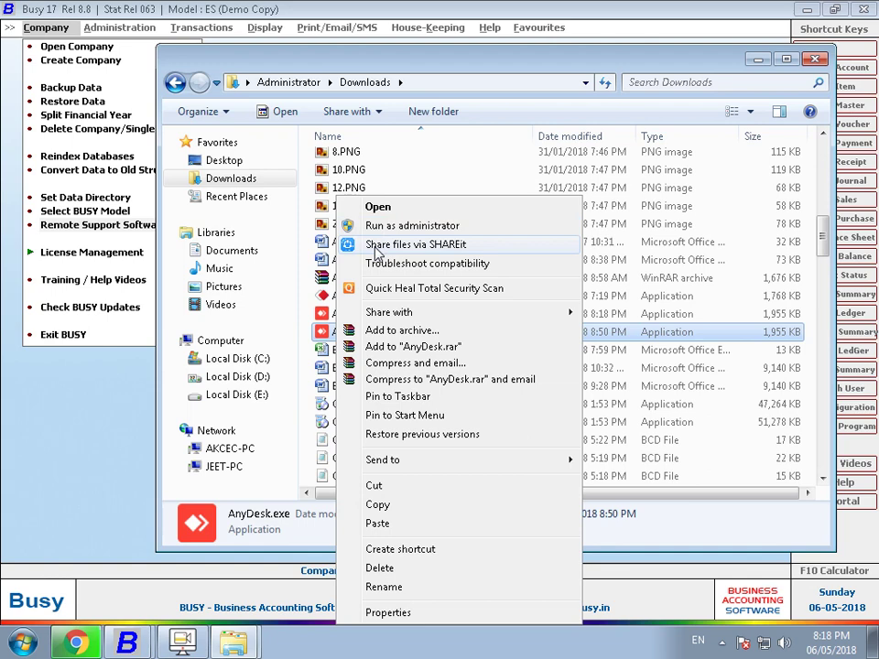
pyautogui.click(396, 227)
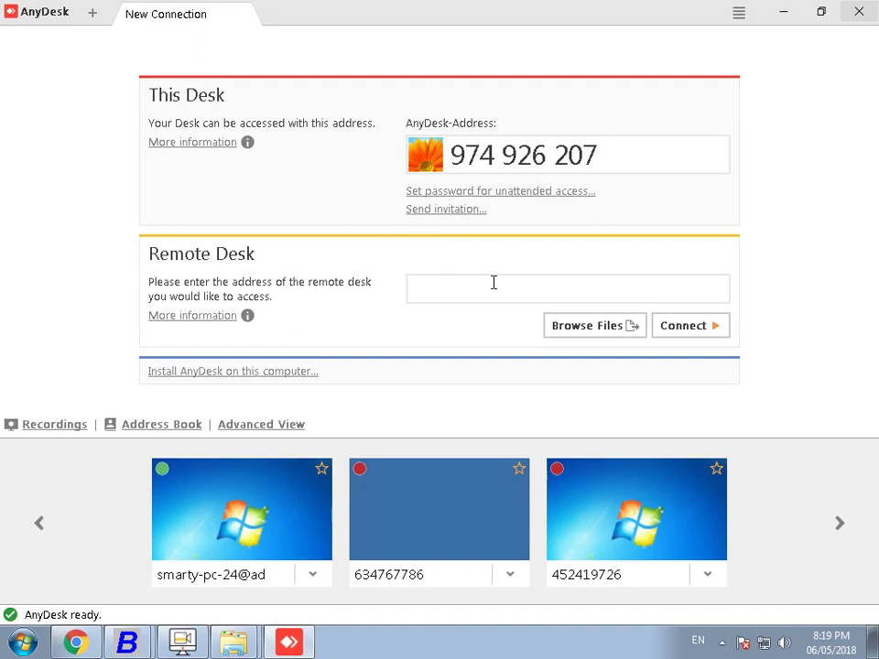
# - Try the first recent remote desk, dismiss the Interactive Logon Disallowed error, then close AnyDesk
pyautogui.click(244, 575)
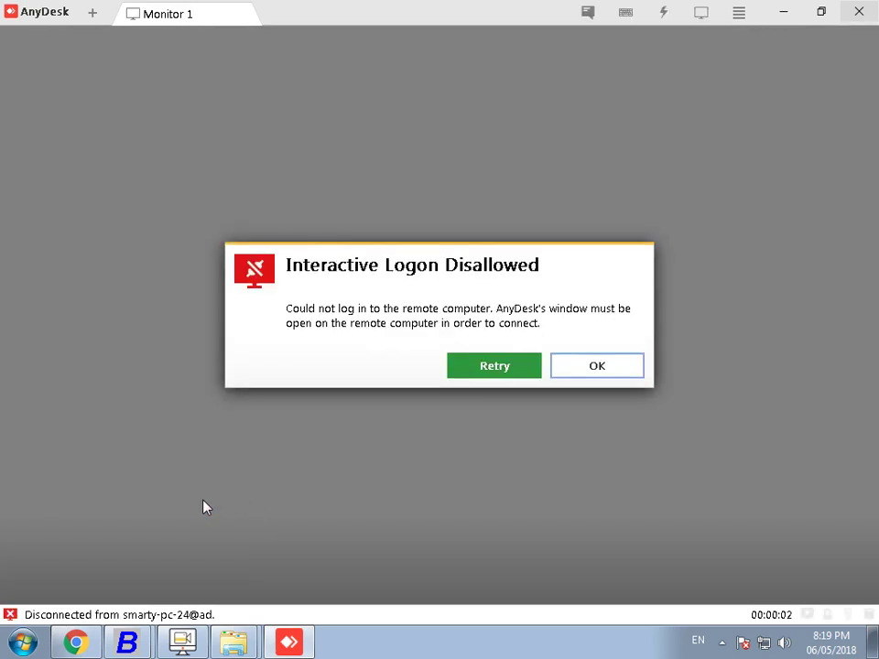
pyautogui.click(604, 375)
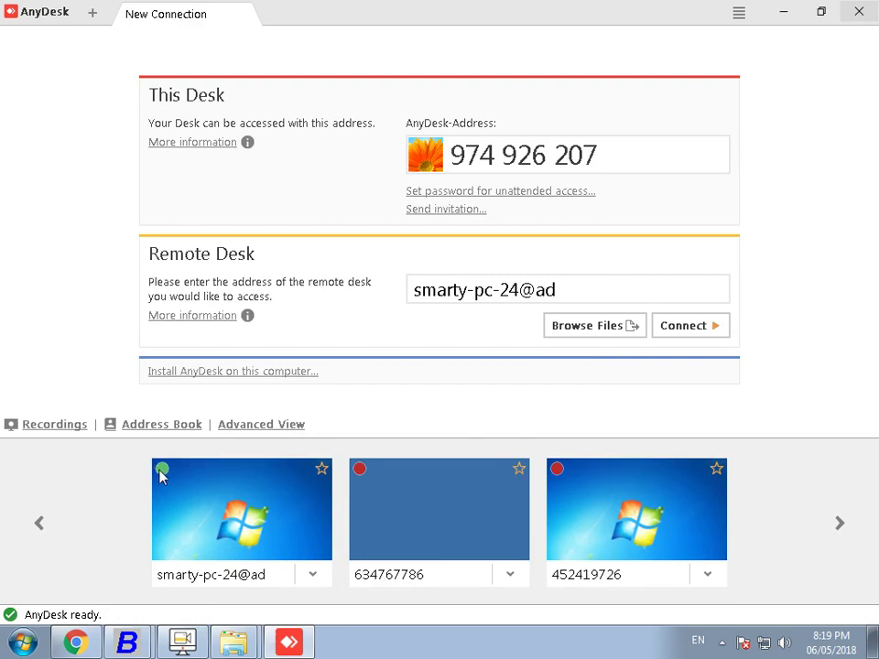
pyautogui.click(840, 528)
pyautogui.click(840, 529)
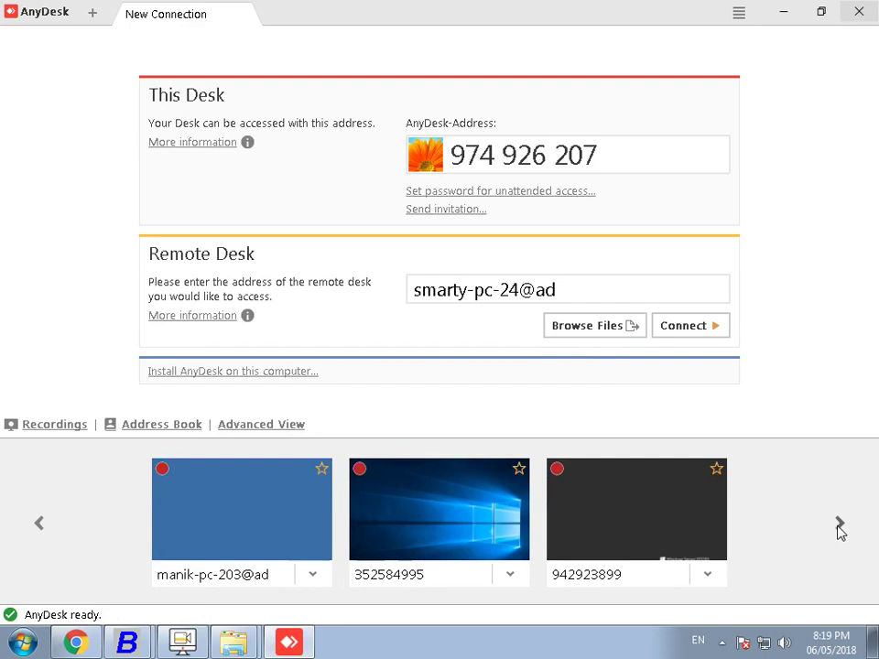
pyautogui.moveTo(604, 155); pyautogui.dragTo(406, 154)
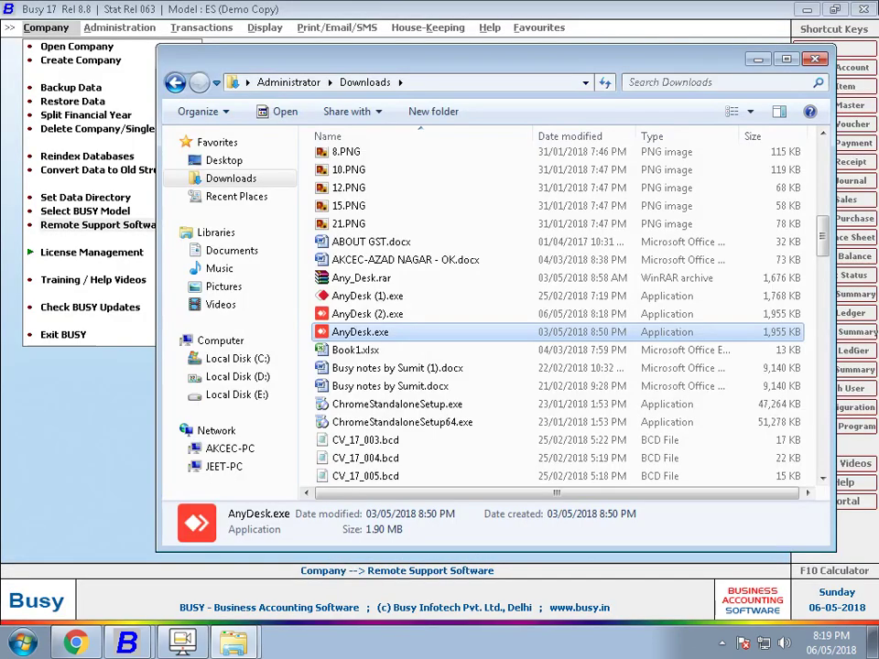
pyautogui.click(859, 11)
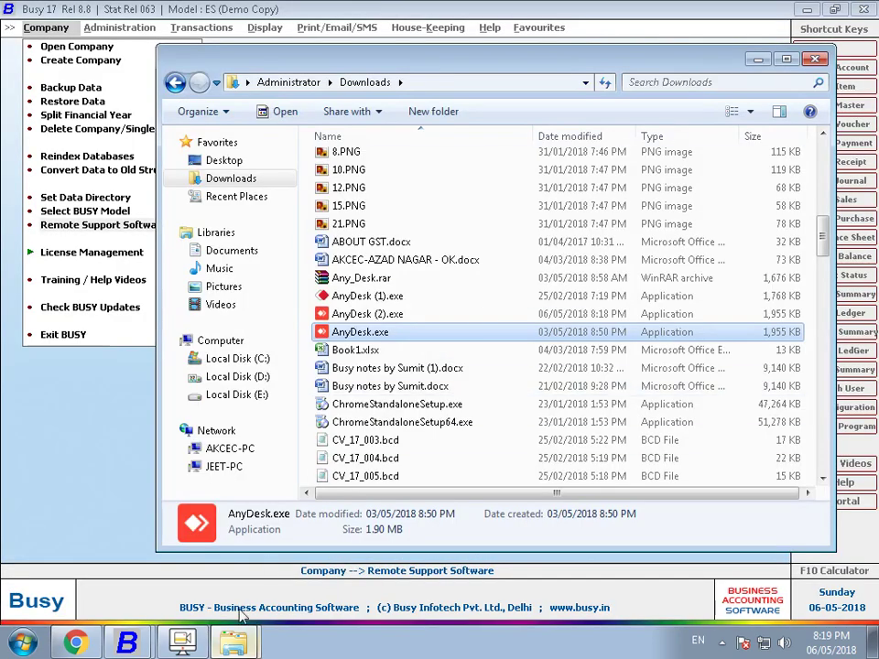
# - Open TeamViewer_Setup.exe from Chrome's download bar and allow it to run
pyautogui.click(122, 499)
pyautogui.click(75, 643)
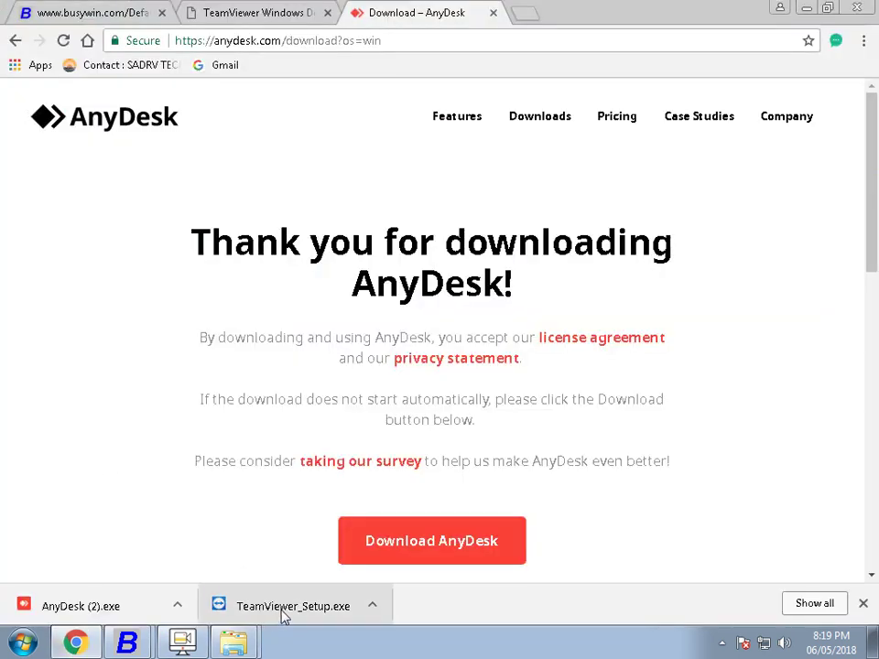
pyautogui.click(374, 608)
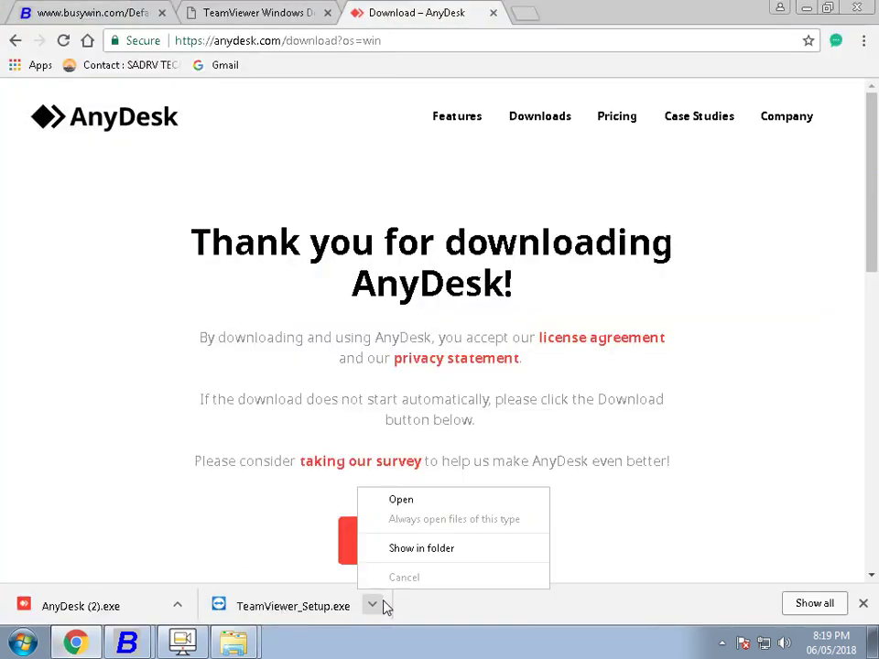
pyautogui.click(408, 501)
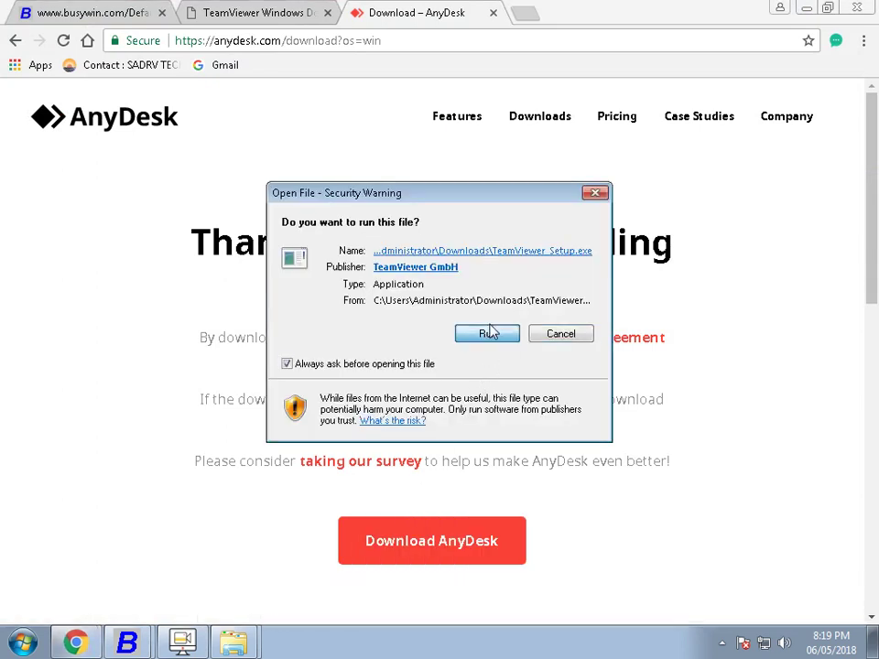
pyautogui.click(487, 334)
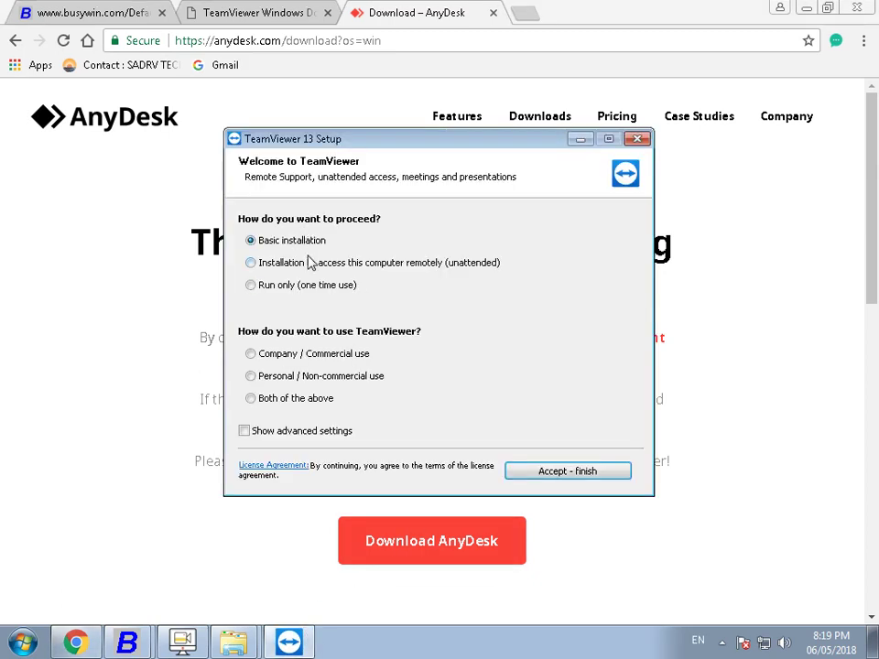
# - Install TeamViewer 13 under the Personal / Non-commercial licence and dismiss the welcome tour
pyautogui.click(306, 383)
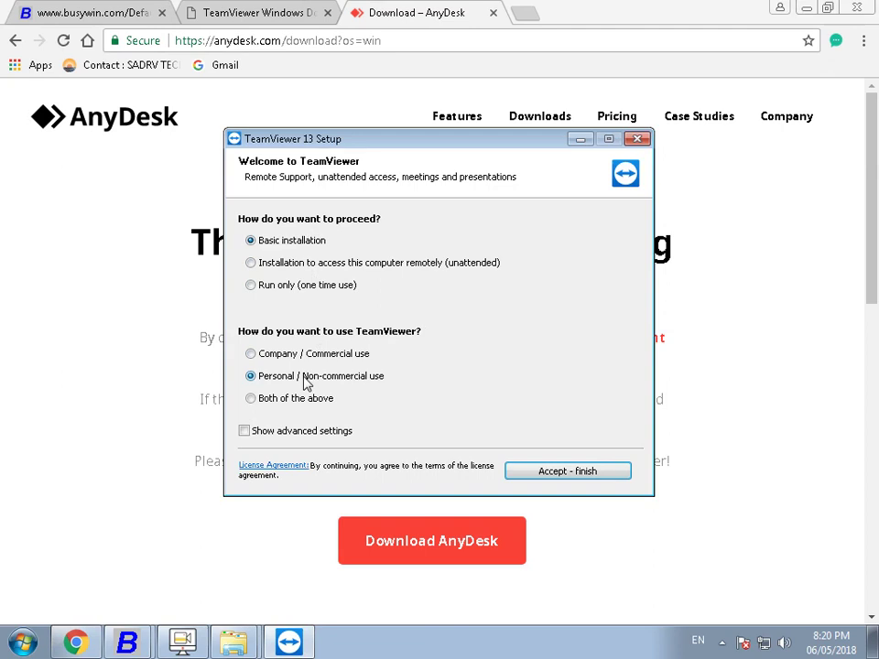
pyautogui.click(567, 480)
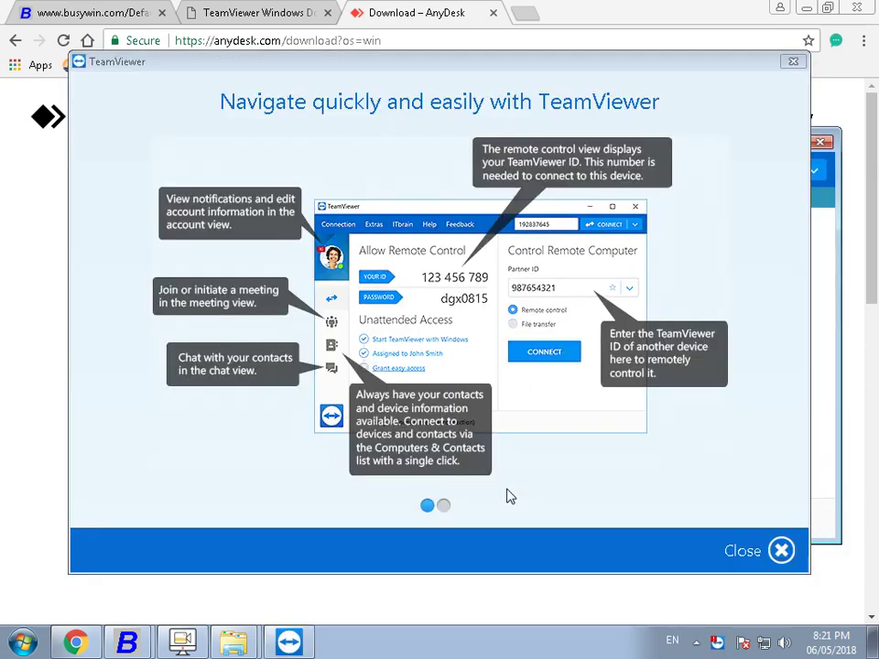
pyautogui.click(777, 561)
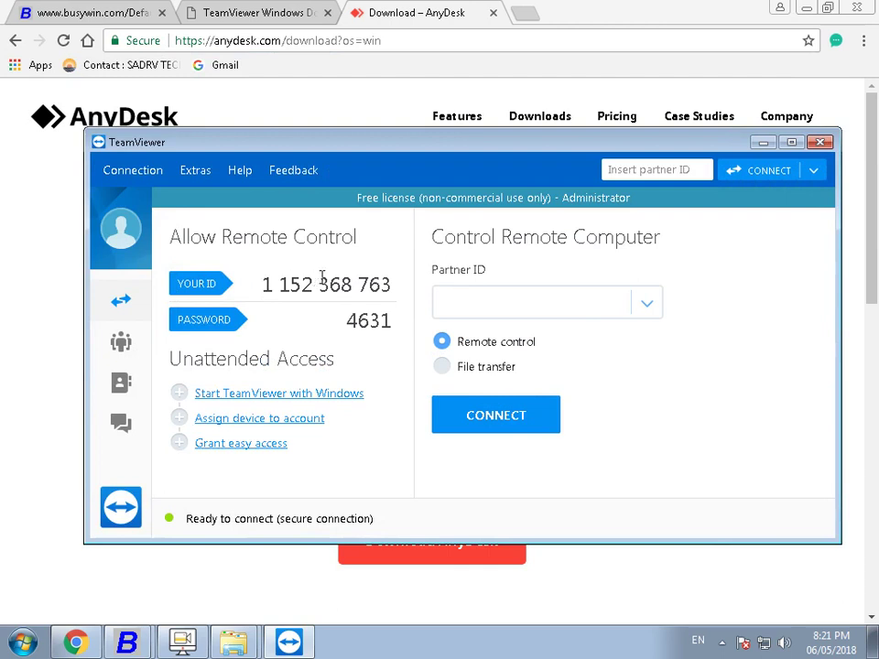
pyautogui.moveTo(367, 320)
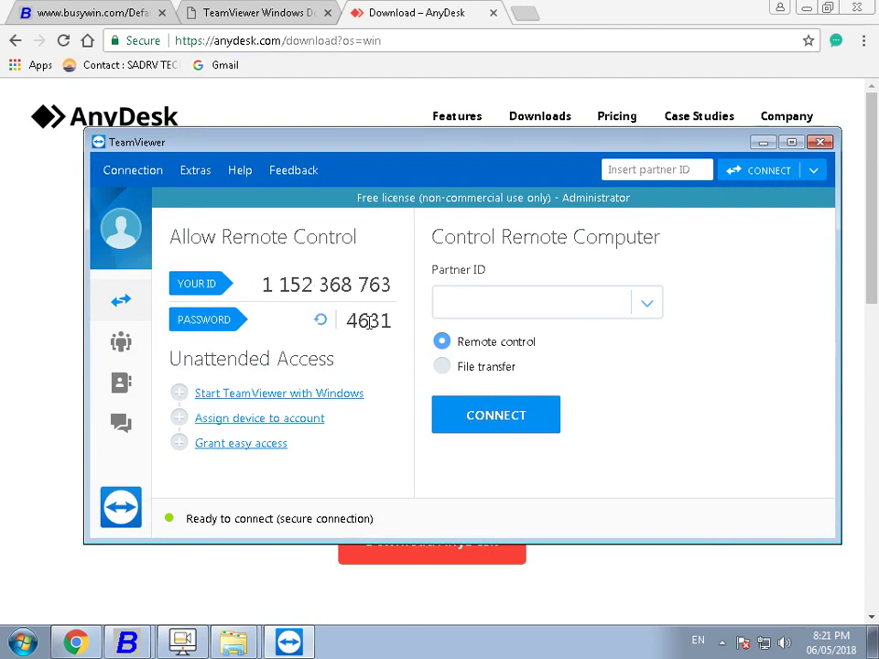